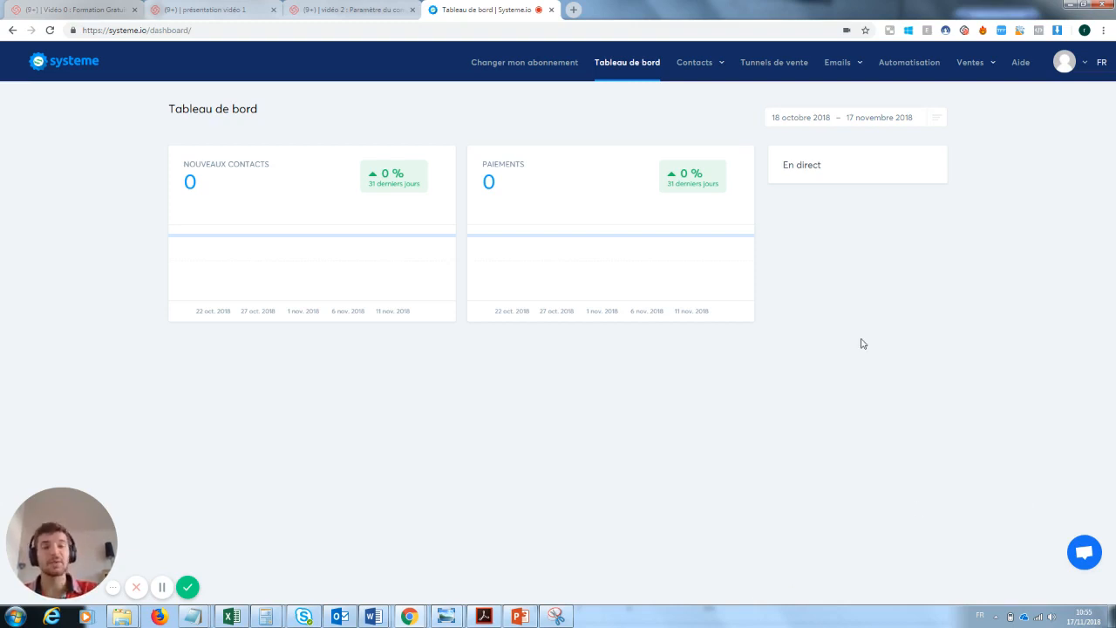
Open the Tunnels de vente page, which lists 0 funnels
{"action": "left_click", "coordinate": [772, 66]}
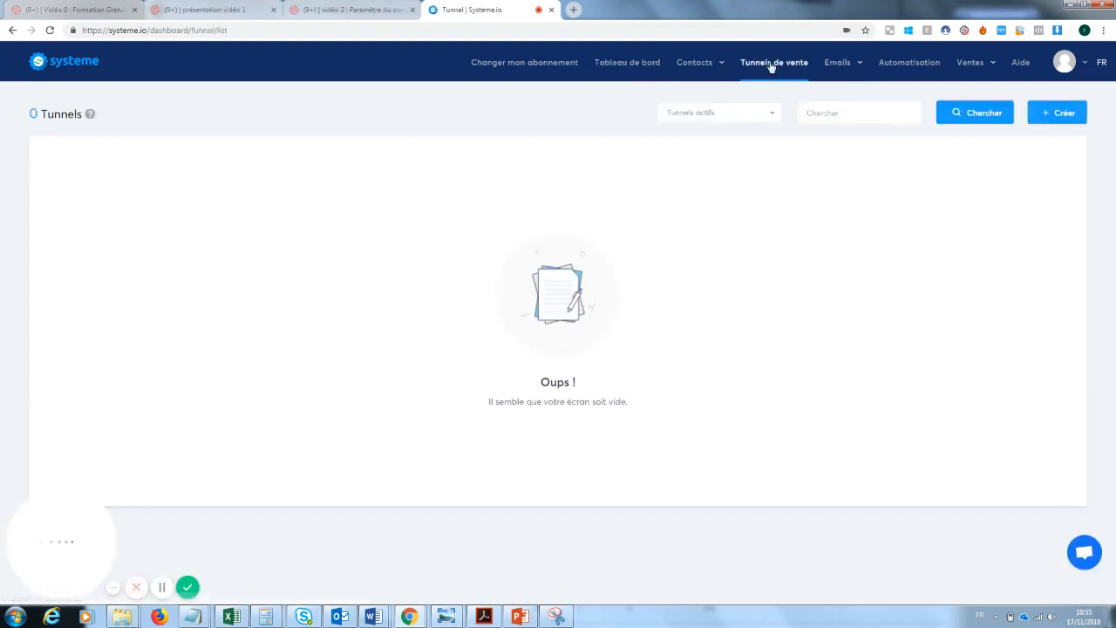
Create a 'Construisez votre audience' funnel named 'Capture mail formation youtube'
{"action": "left_click", "coordinate": [1062, 119]}
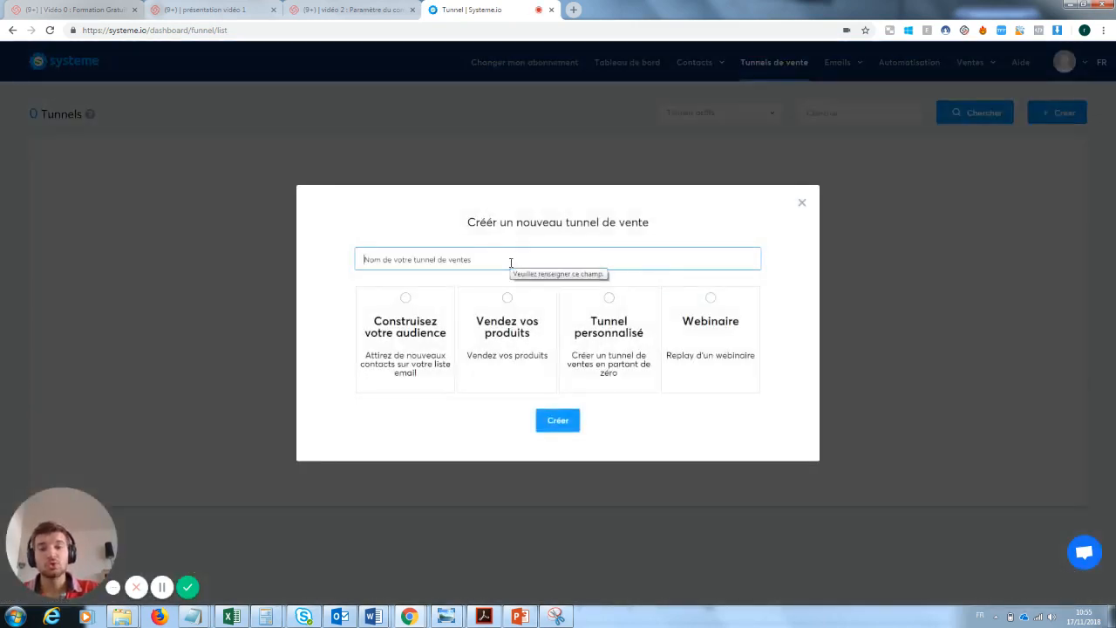
{"action": "type", "text": "Captu"}
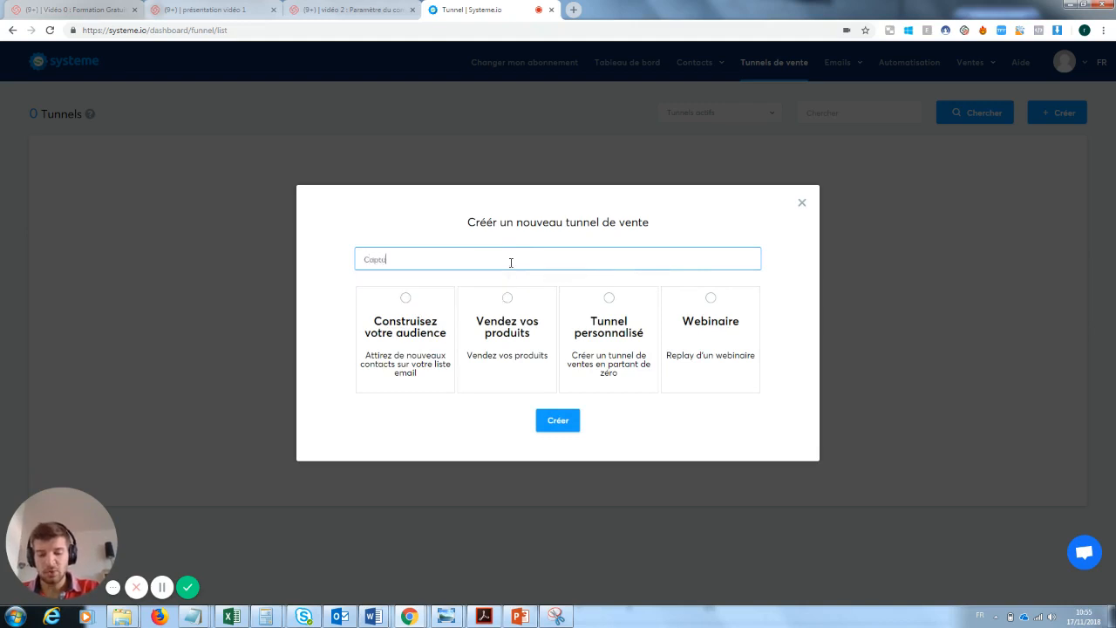
{"action": "type", "text": "re mail formatio"}
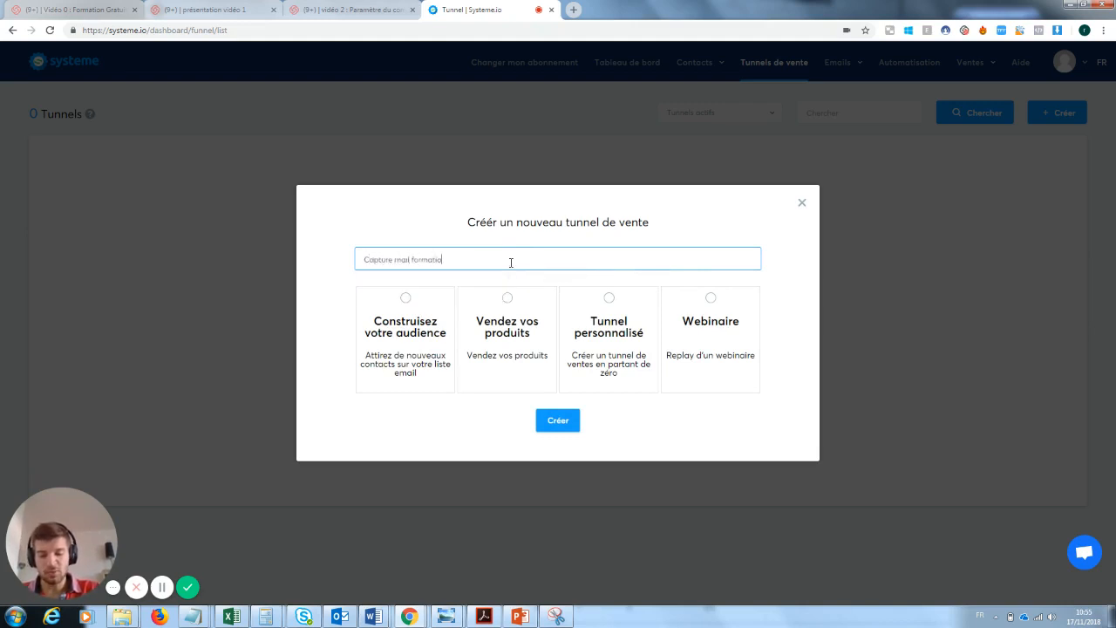
{"action": "type", "text": "n youtube"}
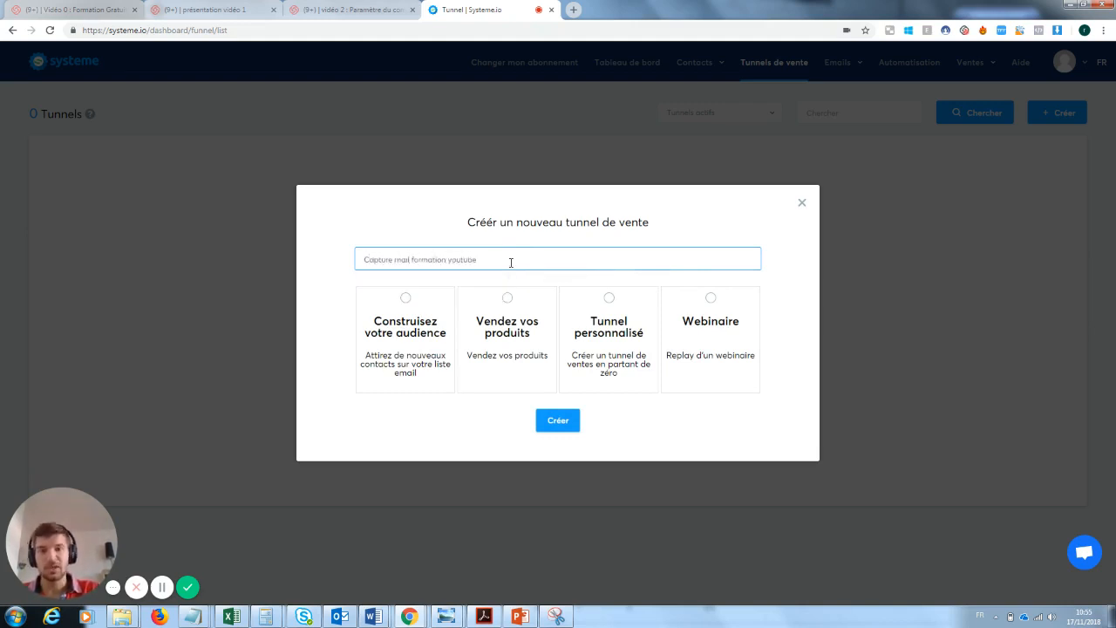
{"action": "left_click", "coordinate": [414, 315]}
{"action": "left_click", "coordinate": [562, 423]}
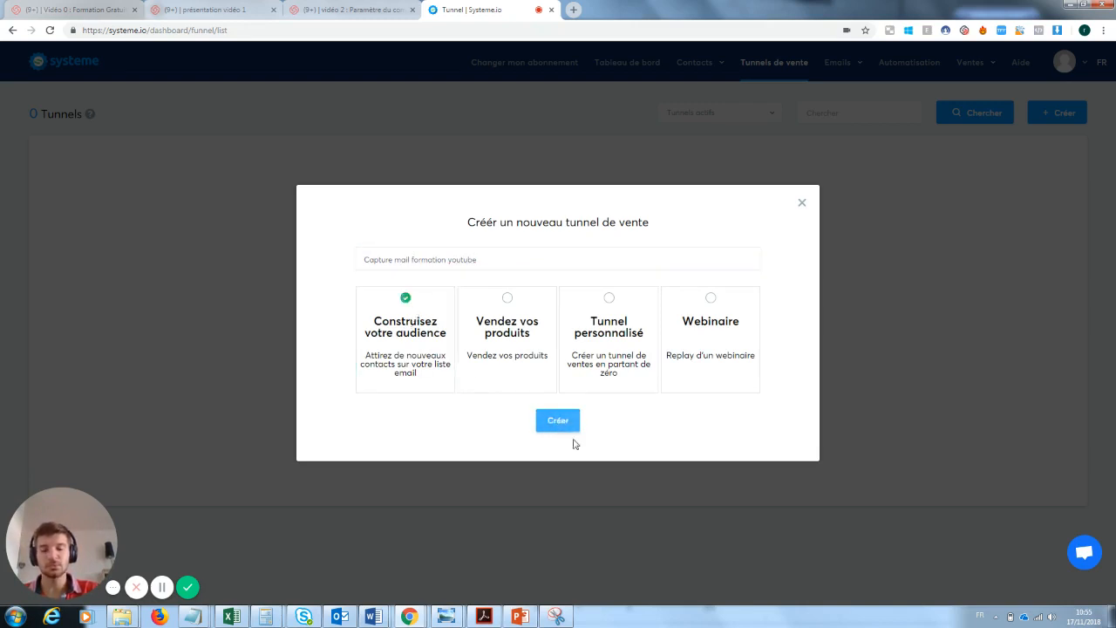
{"action": "left_click", "coordinate": [560, 423]}
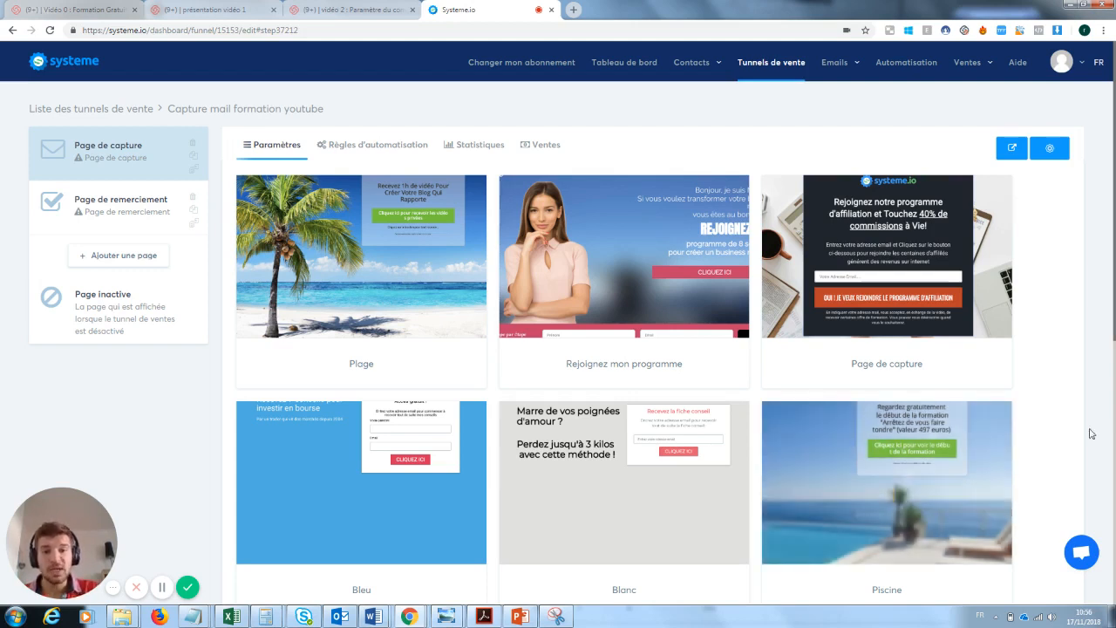
Apply the 'Page de capture' template to the funnel's capture step
{"action": "mouse_move", "coordinate": [926, 235]}
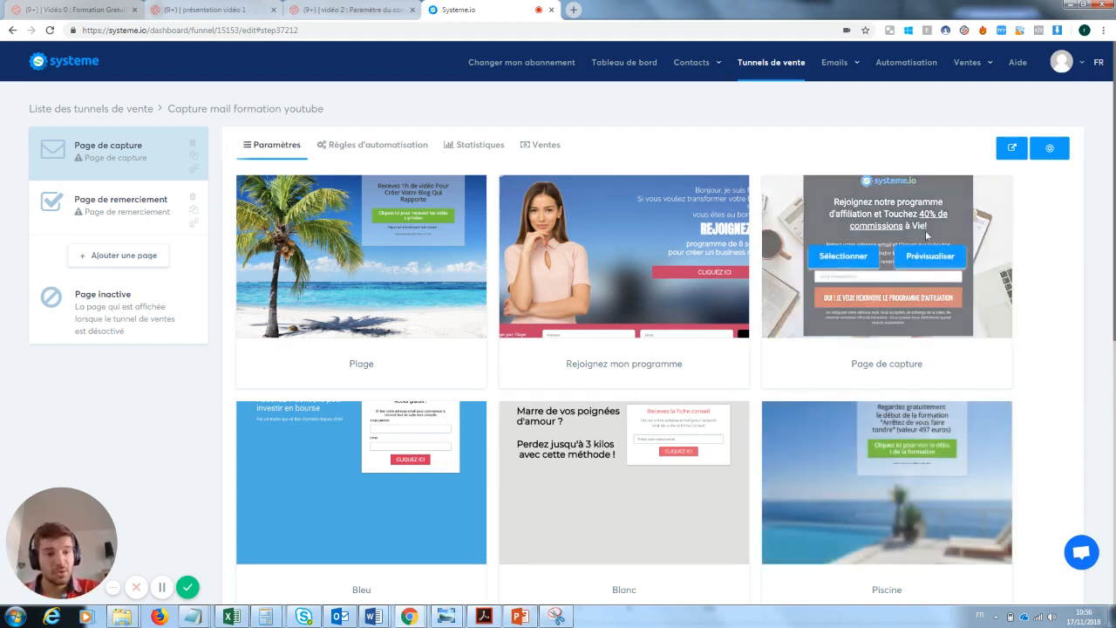
{"action": "left_click", "coordinate": [852, 258]}
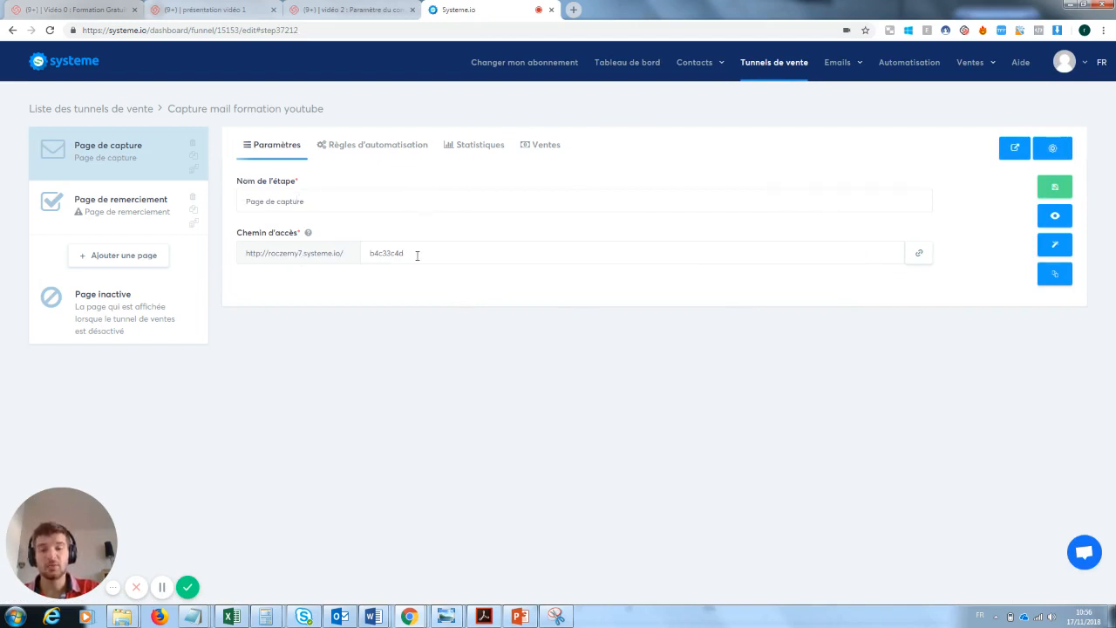
Set the capture step path to 'pagecaptureformationyoutube', save it, and preview the live page
{"action": "left_click_drag", "start_coordinate": [417, 256], "coordinate": [340, 256]}
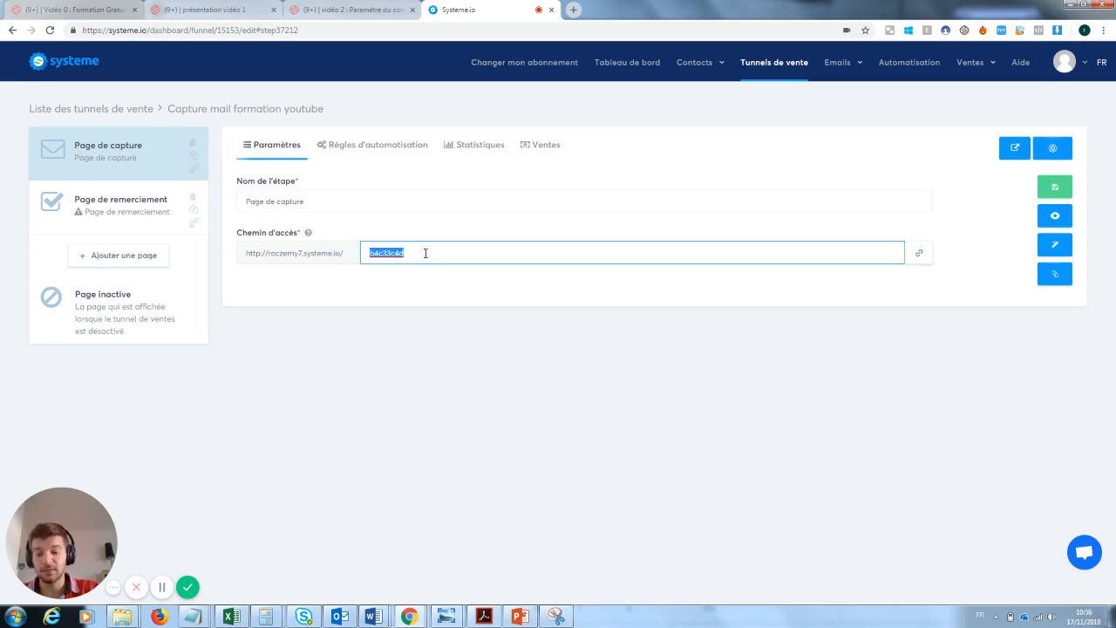
{"action": "type", "text": "pagecapture"}
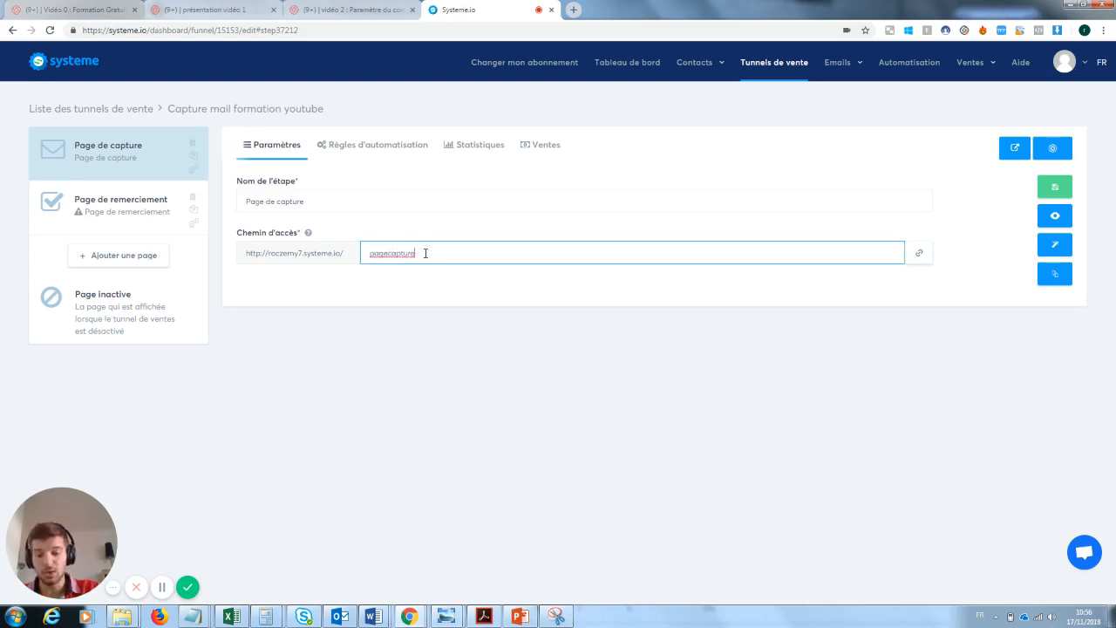
{"action": "type", "text": "formationy"}
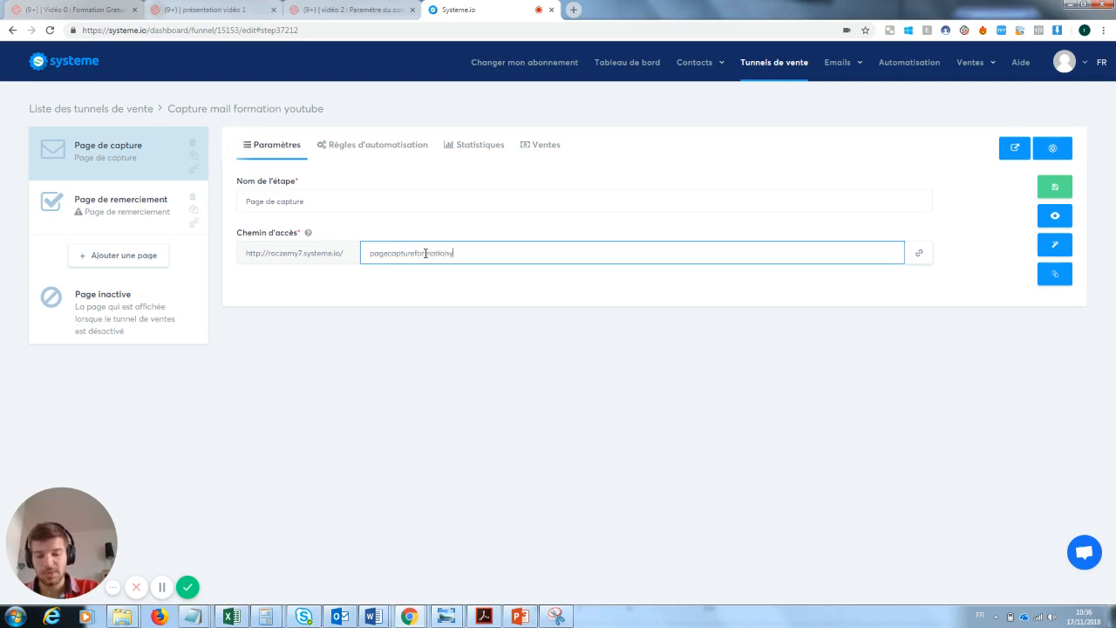
{"action": "type", "text": "outube"}
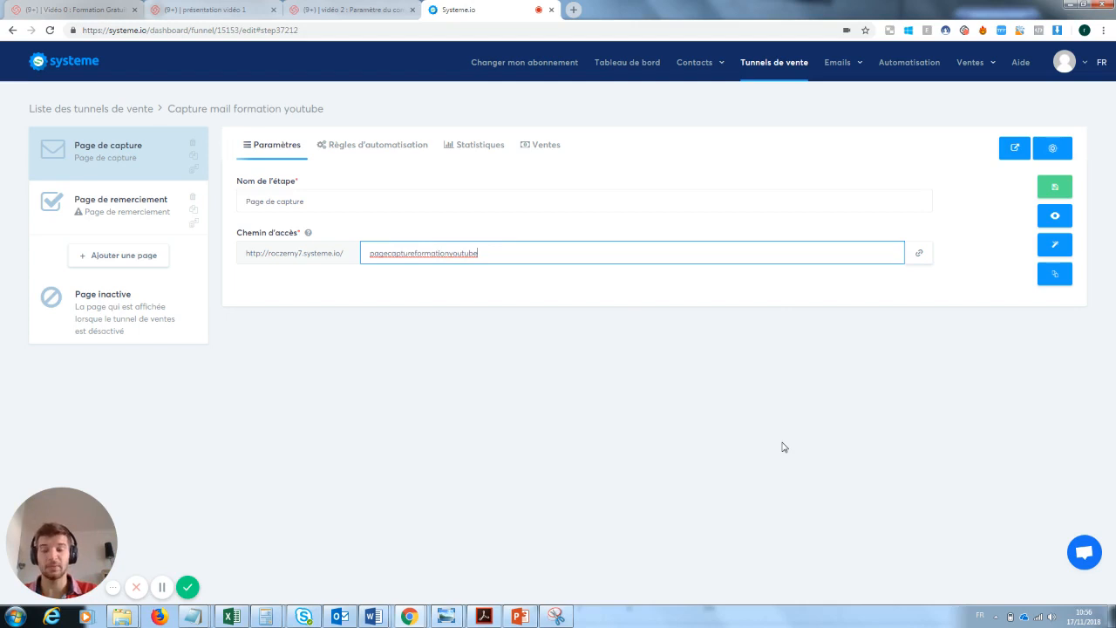
{"action": "left_click", "coordinate": [1057, 189]}
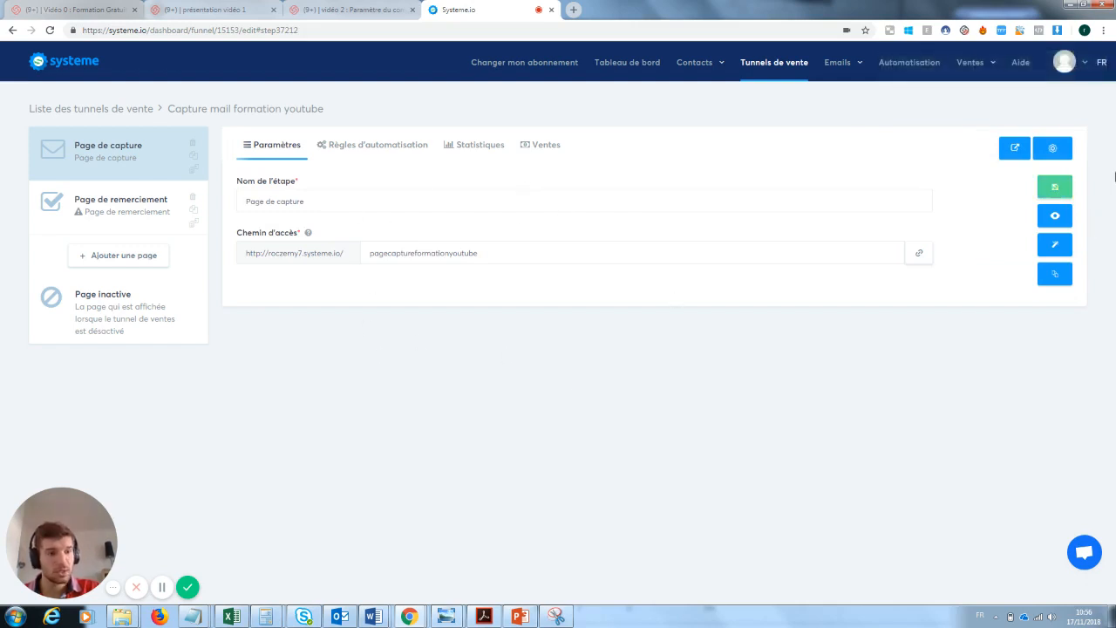
{"action": "left_click", "coordinate": [1056, 218]}
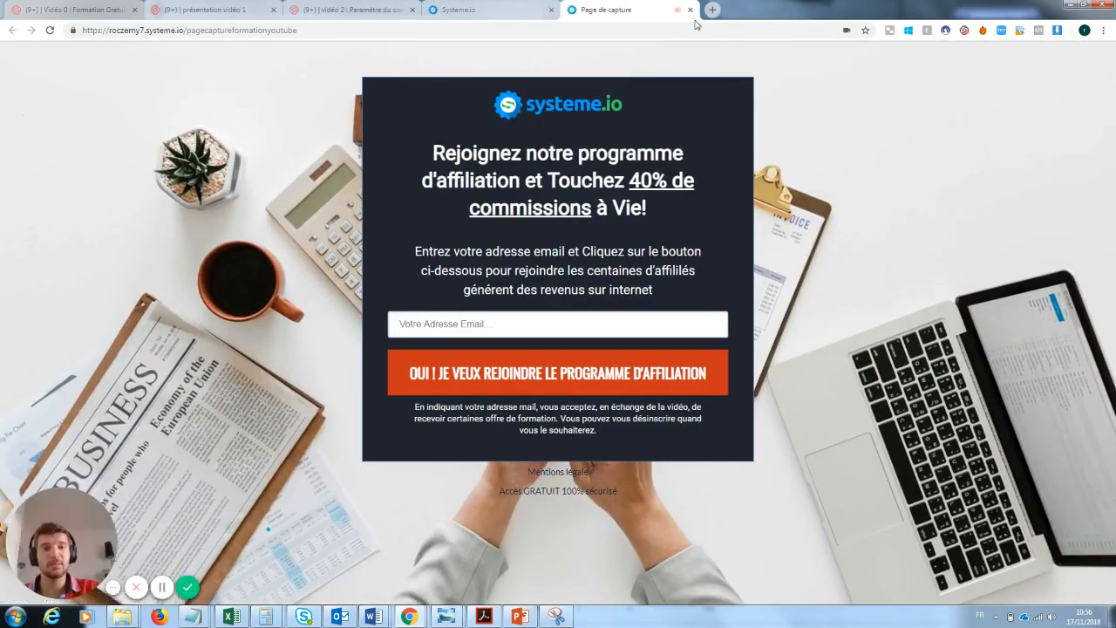
{"action": "left_click", "coordinate": [690, 10]}
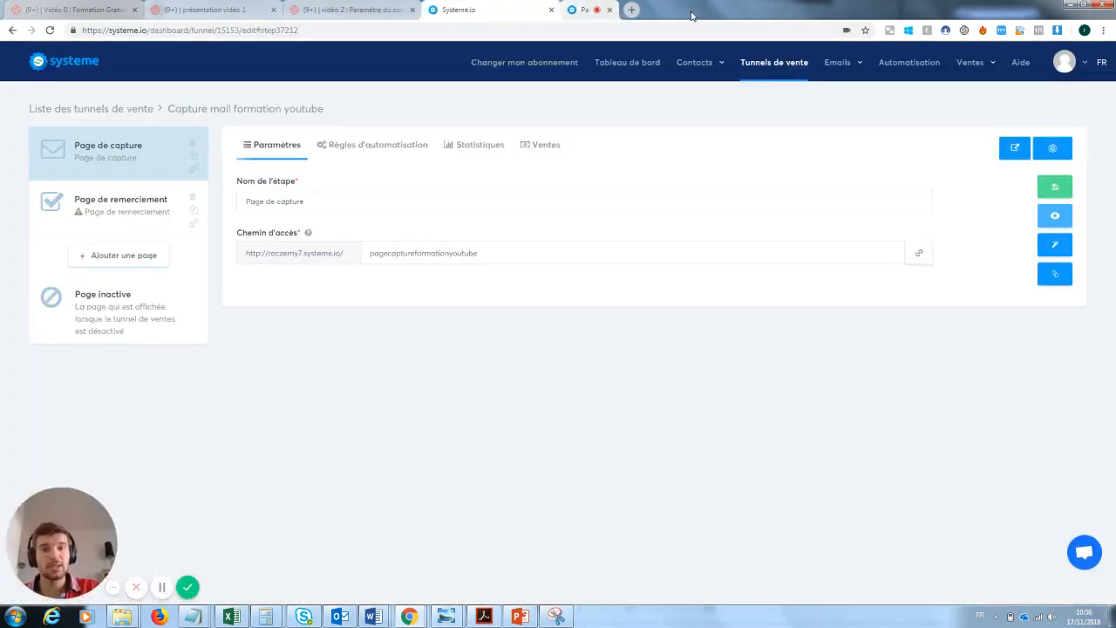
Open the capture page in the page editor
{"action": "left_click", "coordinate": [1059, 249]}
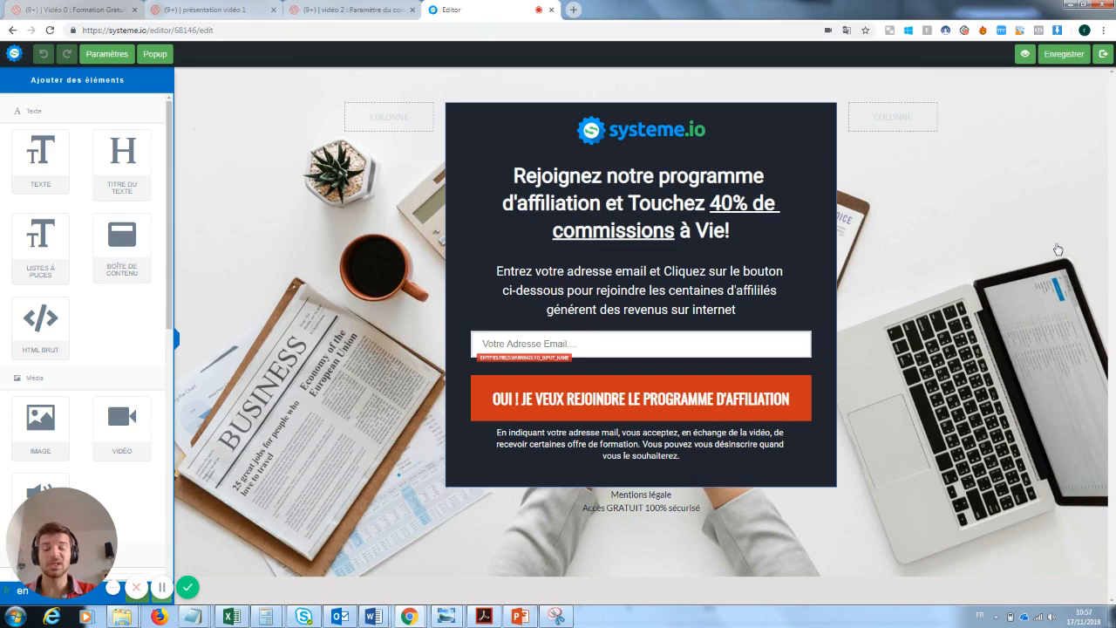
{"action": "left_click", "coordinate": [663, 132]}
{"action": "left_click", "coordinate": [781, 232]}
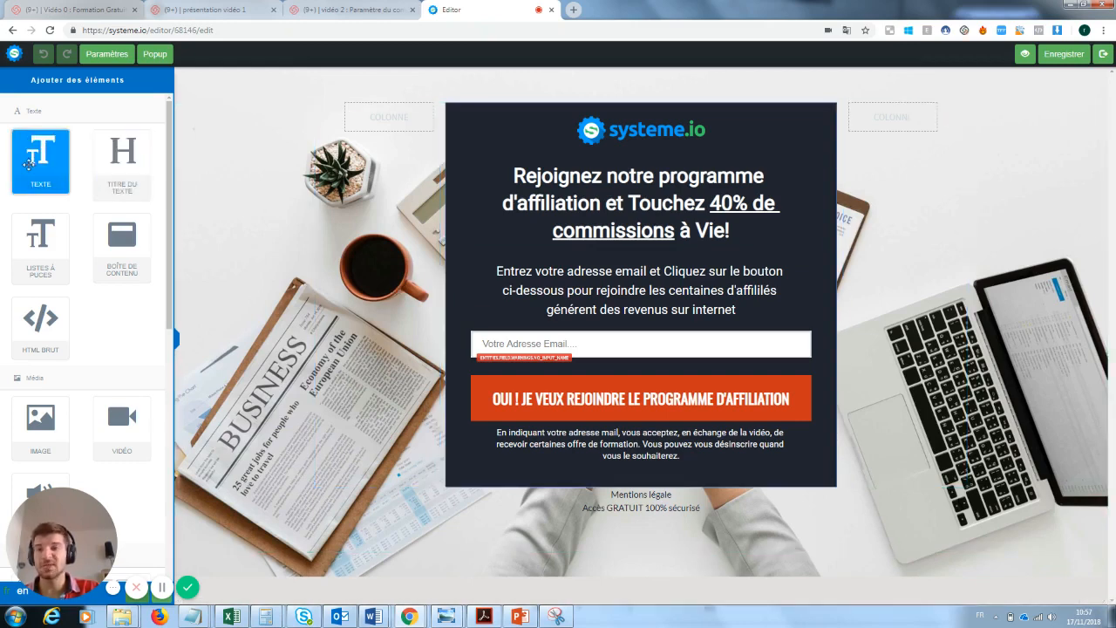
Add a test text block reading 'Loffézeonsklnz', then delete it
{"action": "left_click_drag", "start_coordinate": [31, 152], "coordinate": [588, 534]}
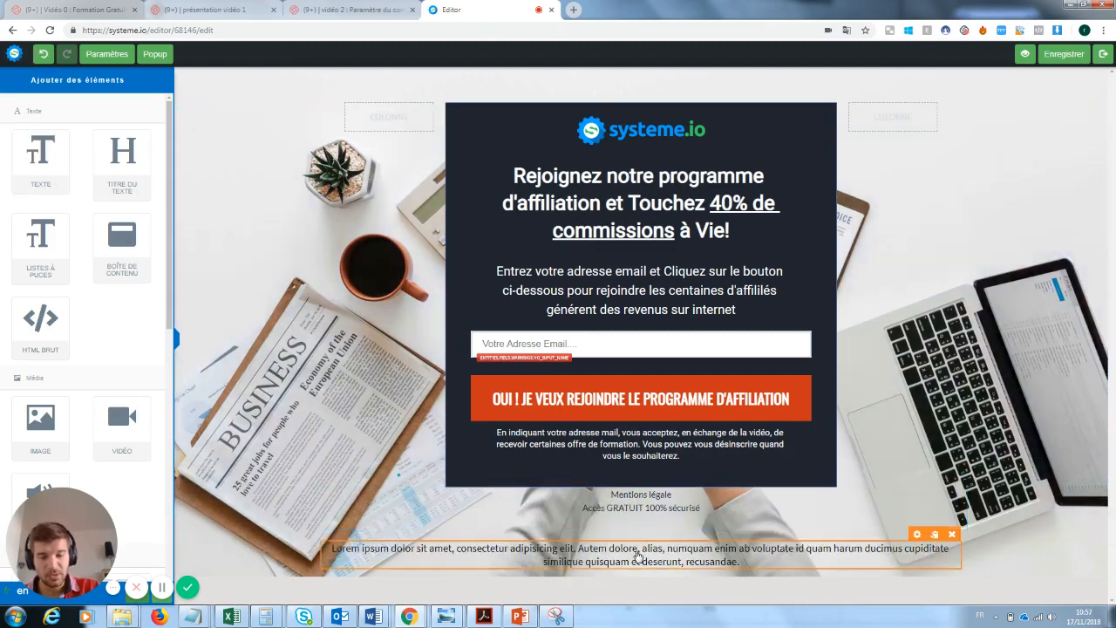
{"action": "left_click", "coordinate": [637, 555]}
{"action": "left_click_drag", "start_coordinate": [752, 578], "coordinate": [339, 548]}
{"action": "type", "text": "Loffézeonsklnz"}
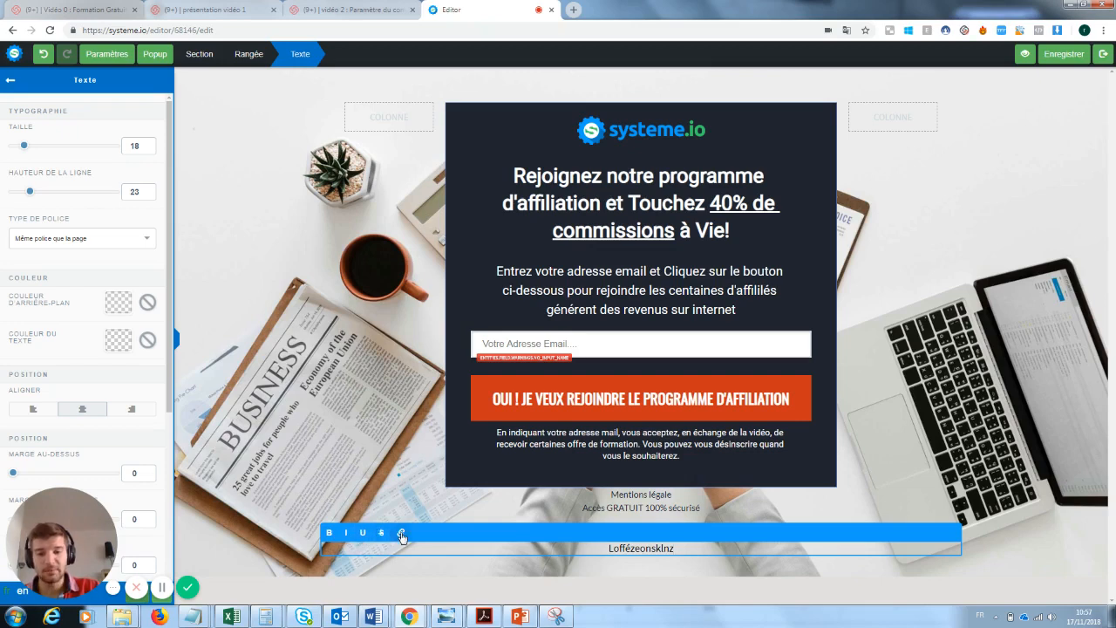
{"action": "left_click", "coordinate": [981, 445]}
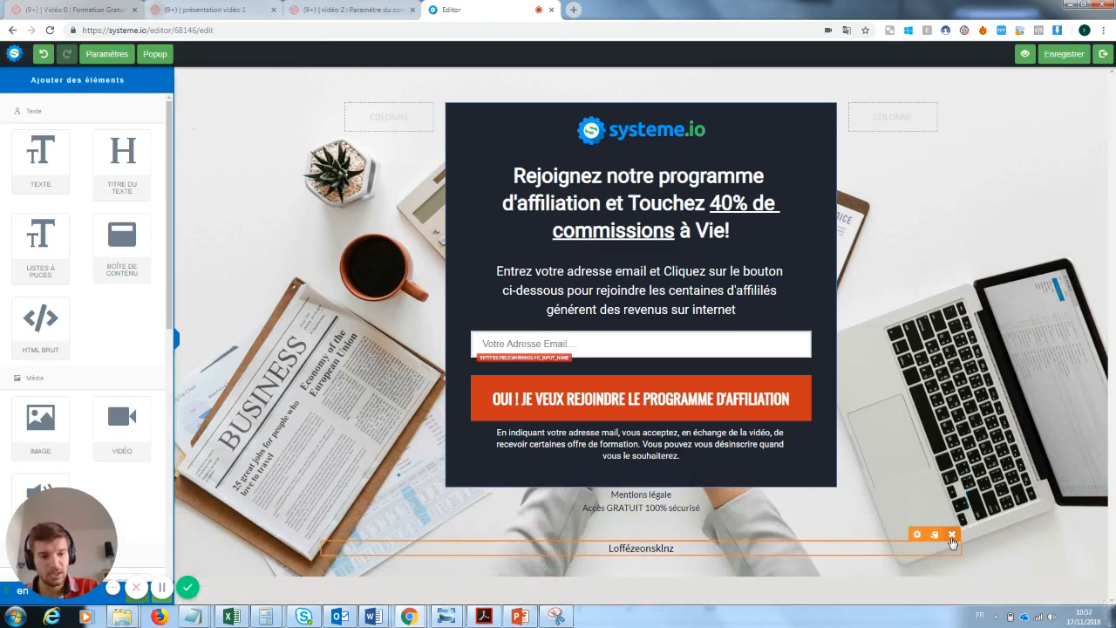
{"action": "left_click", "coordinate": [952, 535]}
{"action": "left_click", "coordinate": [608, 96]}
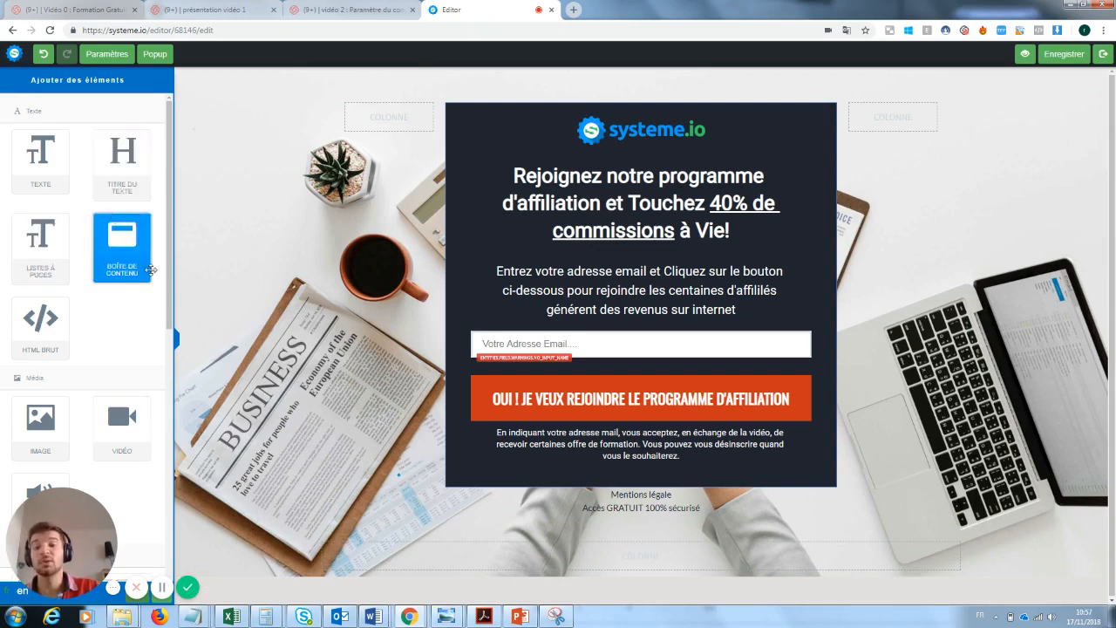
Add and delete a content box, then drop a Vidéo block below the form
{"action": "left_click_drag", "start_coordinate": [150, 270], "coordinate": [584, 529]}
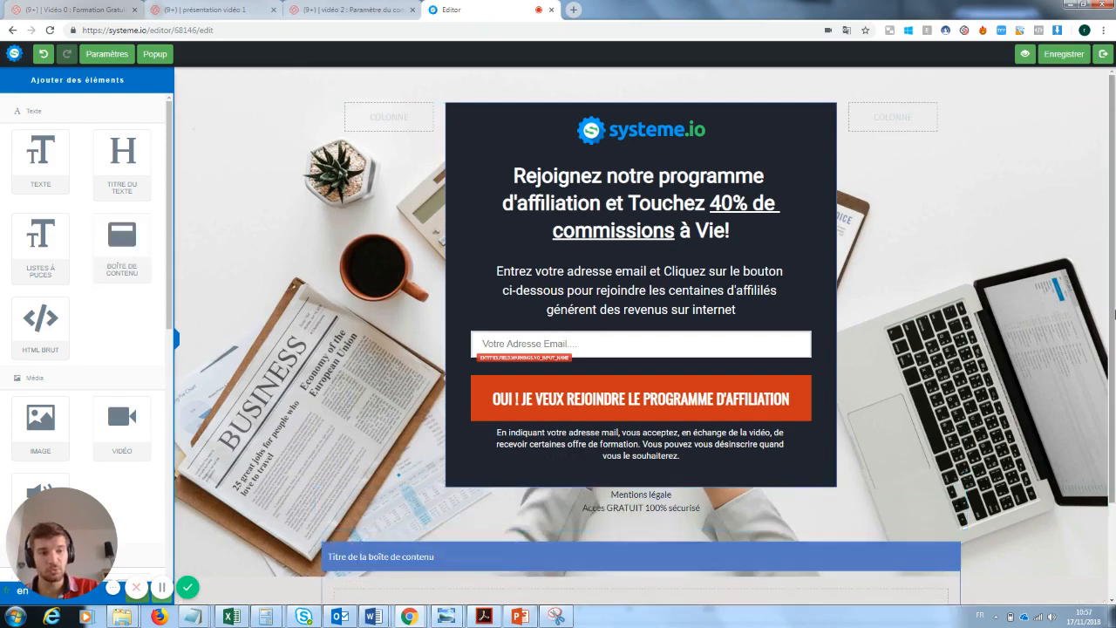
{"action": "scroll", "coordinate": [872, 558], "scroll_direction": "down", "scroll_amount": 1}
{"action": "left_click", "coordinate": [938, 490]}
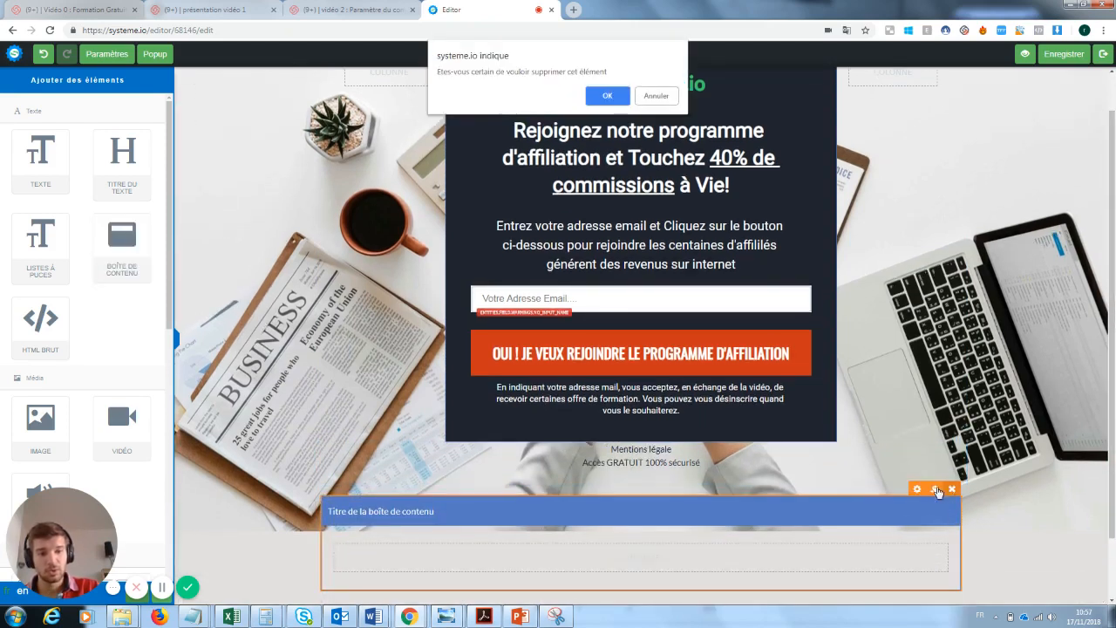
{"action": "left_click", "coordinate": [608, 95]}
{"action": "left_click_drag", "start_coordinate": [72, 513], "coordinate": [314, 410]}
{"action": "left_click_drag", "start_coordinate": [171, 273], "coordinate": [545, 498]}
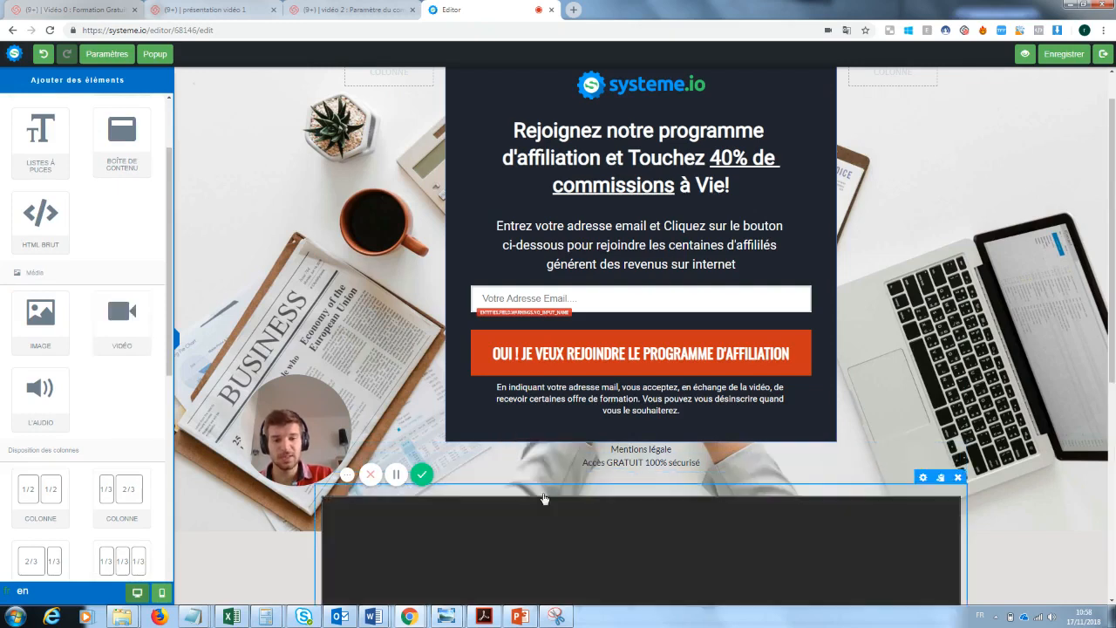
Check the video block's Type de vidéo setting unchanged, then delete the video block
{"action": "left_click_drag", "start_coordinate": [1112, 314], "coordinate": [1113, 492]}
{"action": "left_click_drag", "start_coordinate": [326, 430], "coordinate": [274, 426]}
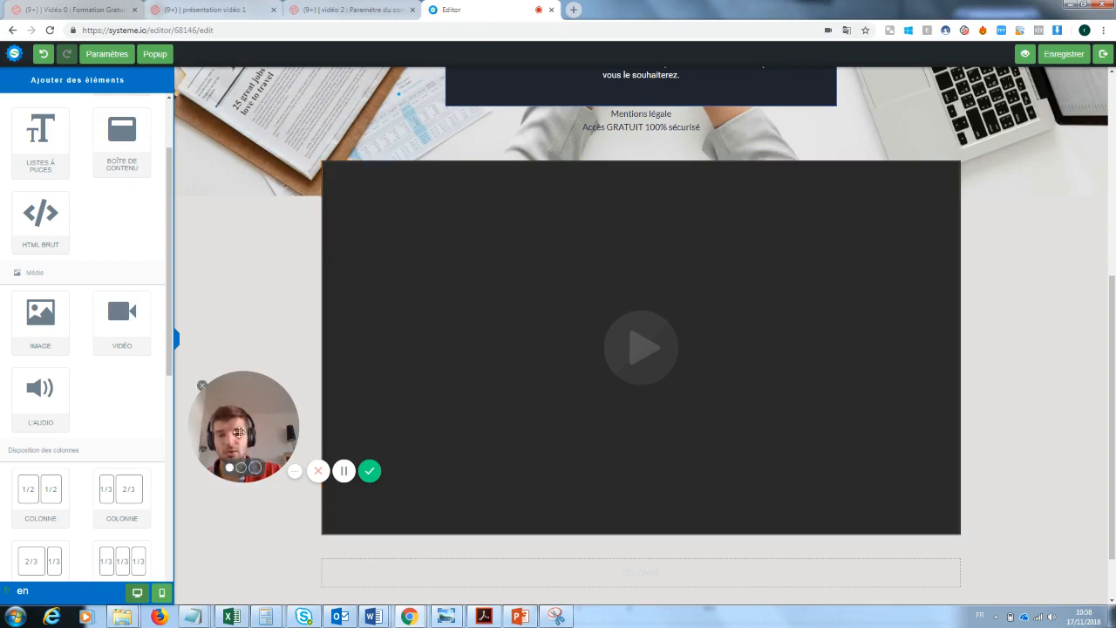
{"action": "left_click_drag", "start_coordinate": [252, 441], "coordinate": [973, 558]}
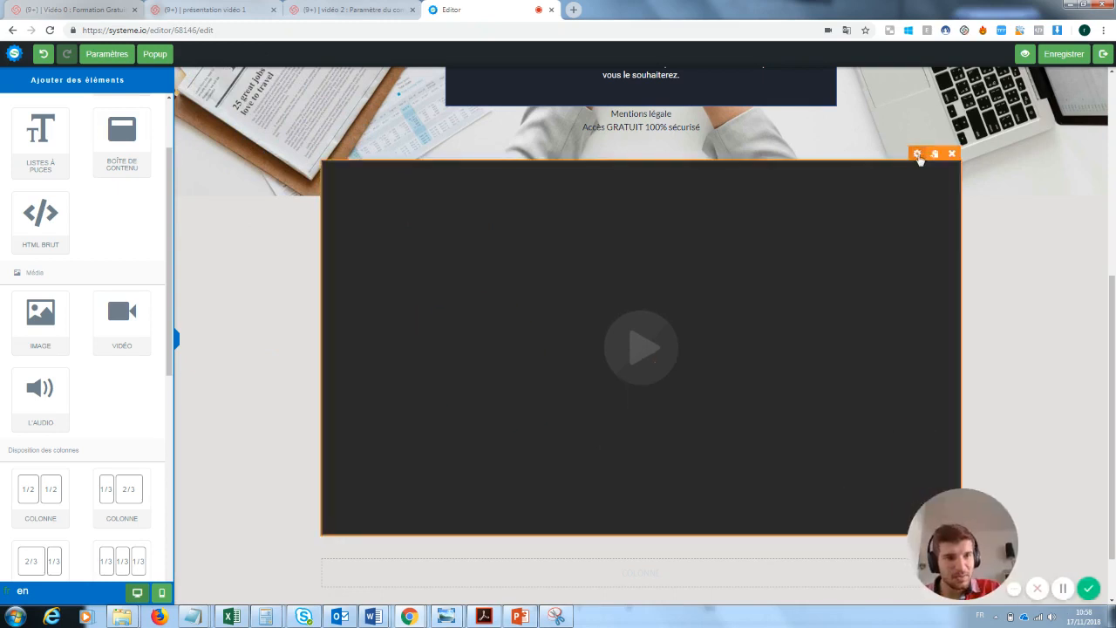
{"action": "left_click", "coordinate": [917, 154]}
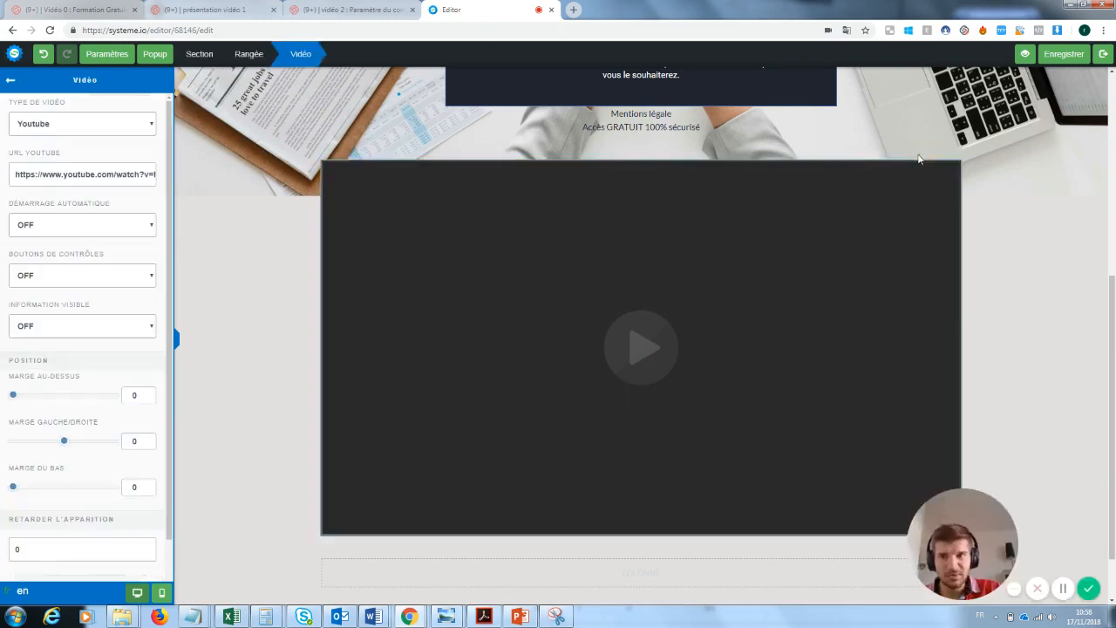
{"action": "left_click", "coordinate": [55, 126]}
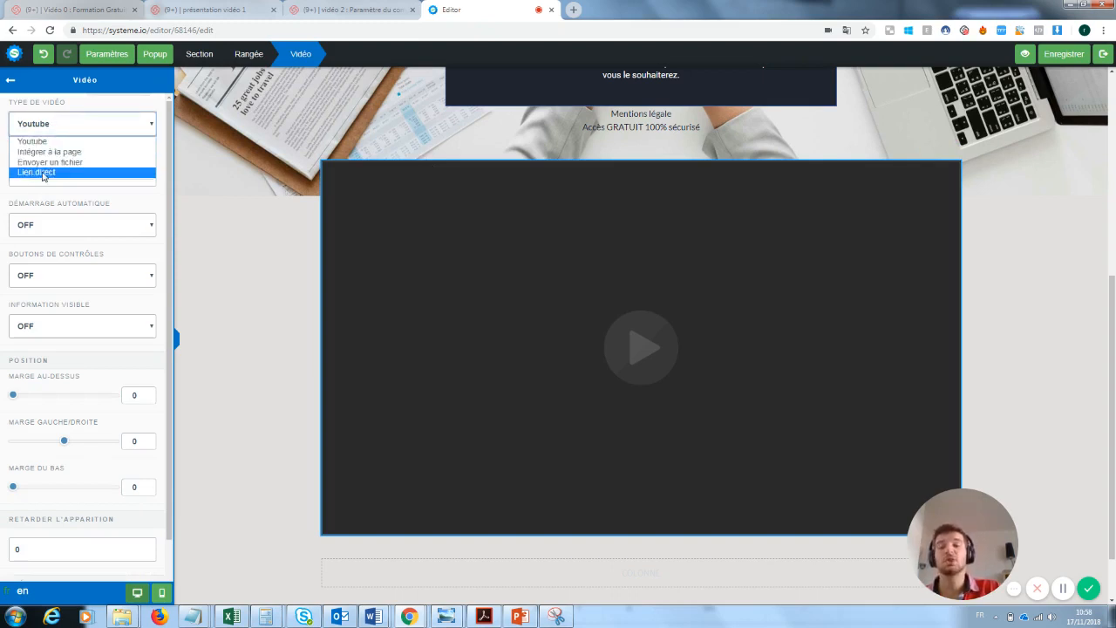
{"action": "left_click", "coordinate": [246, 195]}
{"action": "left_click", "coordinate": [247, 196]}
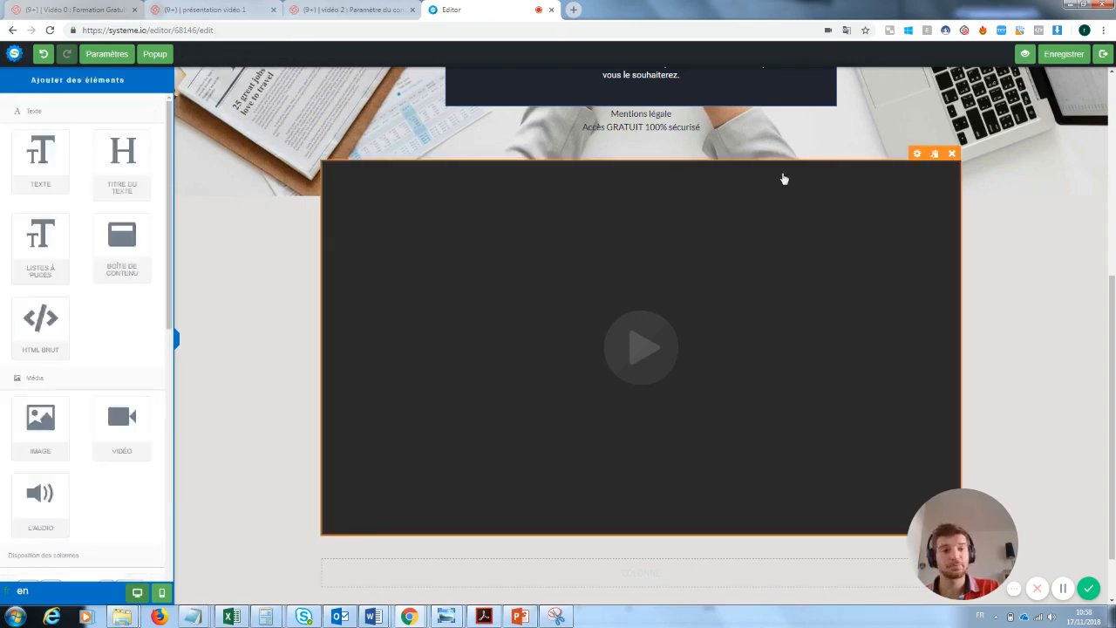
{"action": "left_click", "coordinate": [953, 155]}
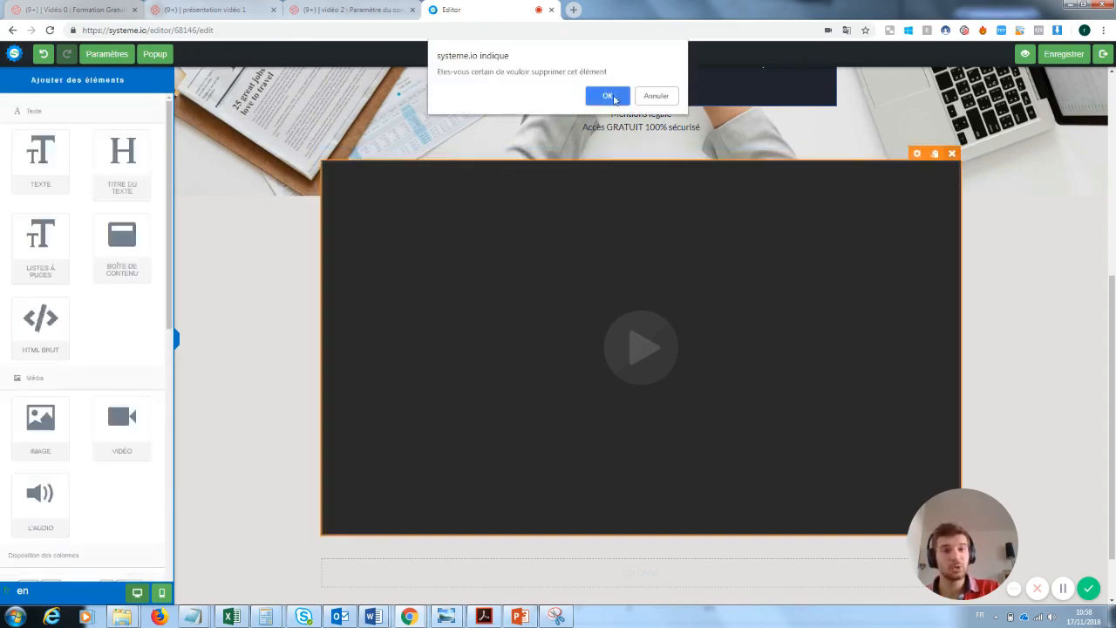
{"action": "left_click", "coordinate": [608, 96]}
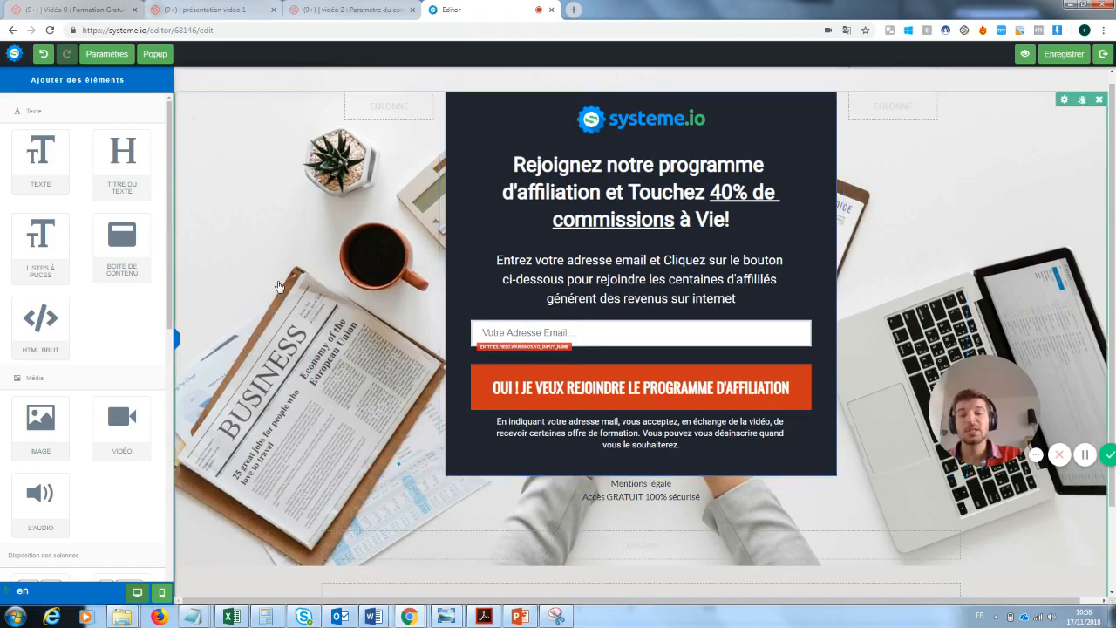
Delete the systeme.io logo from the top of the sign-up form
{"action": "left_click", "coordinate": [245, 229]}
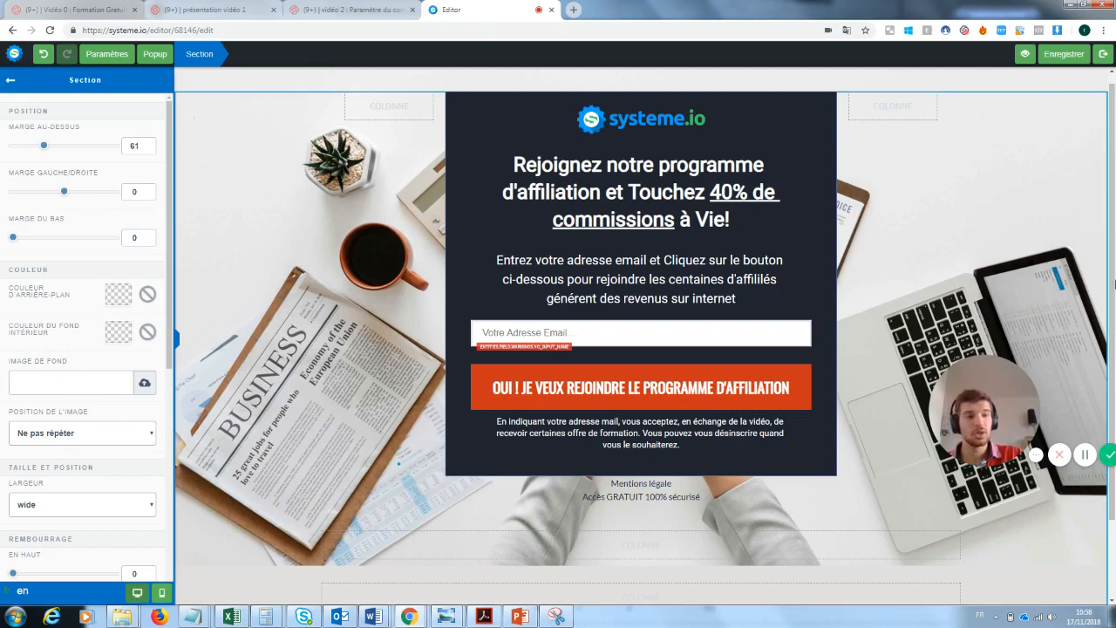
{"action": "left_click", "coordinate": [600, 130]}
{"action": "left_click", "coordinate": [803, 113]}
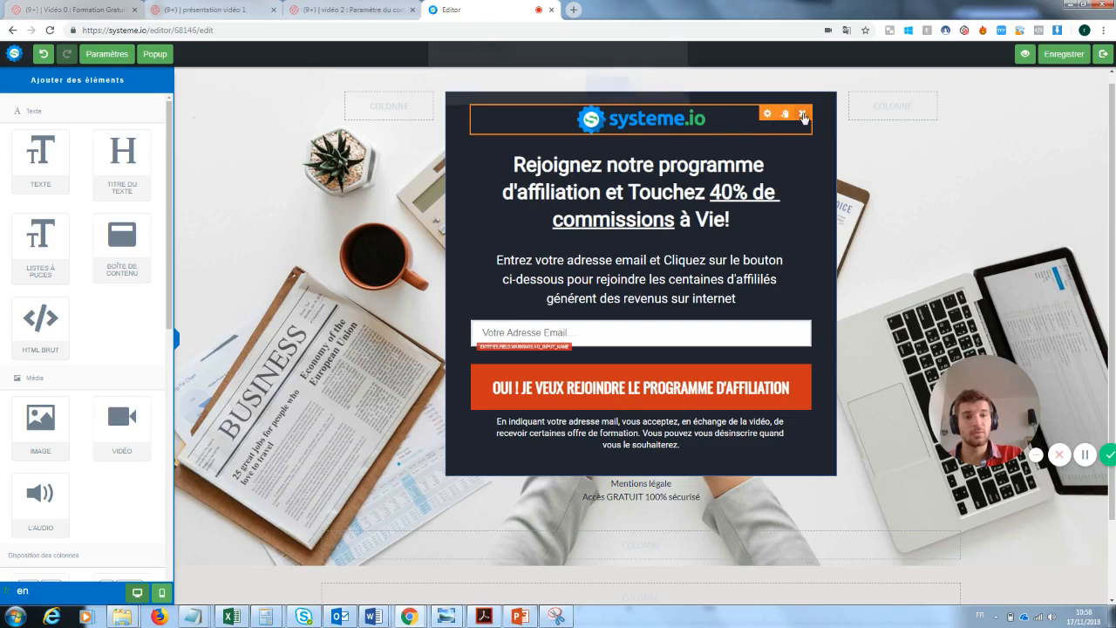
{"action": "left_click", "coordinate": [603, 94]}
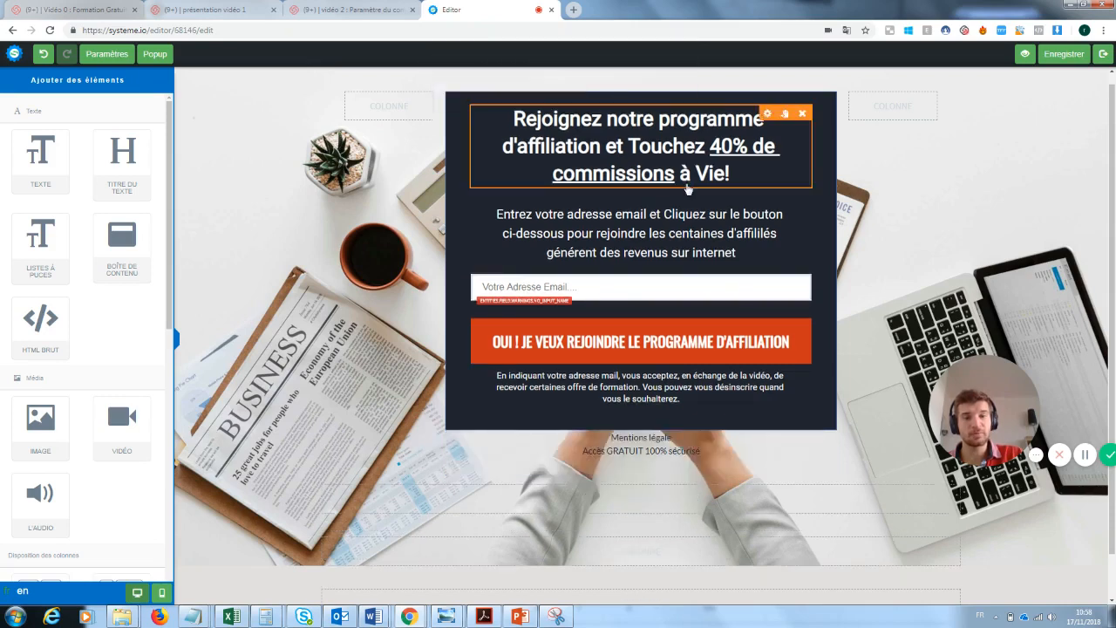
Replace the affiliation heading with 'Inscrivez vous pour recevoir la newsletter'
{"action": "left_click", "coordinate": [528, 120]}
{"action": "triple_click", "coordinate": [528, 120]}
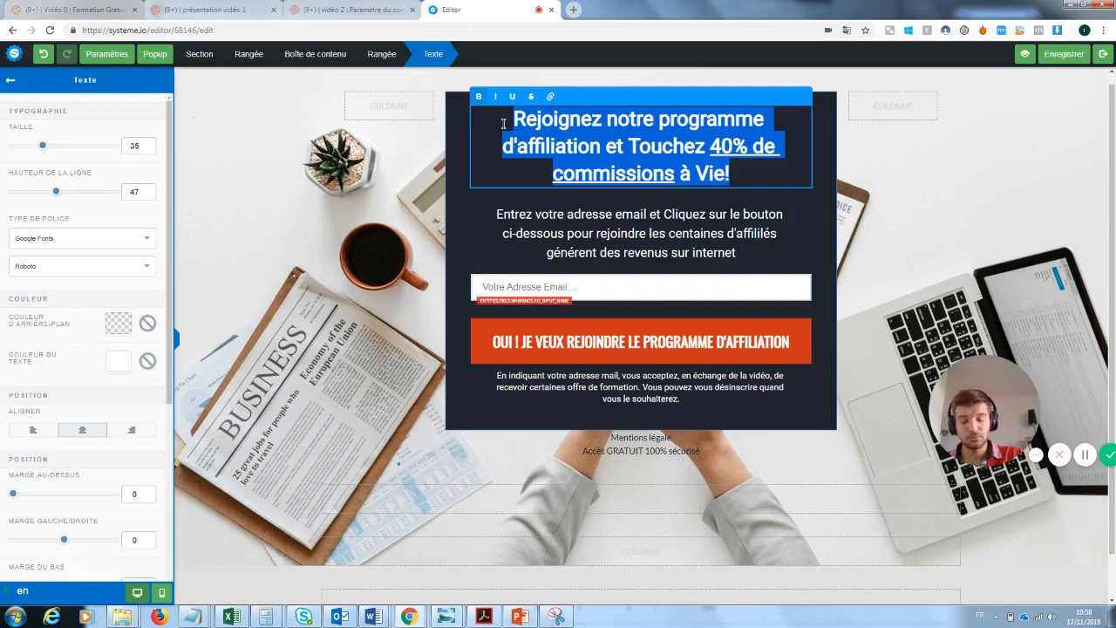
{"action": "key", "text": "BackSpace"}
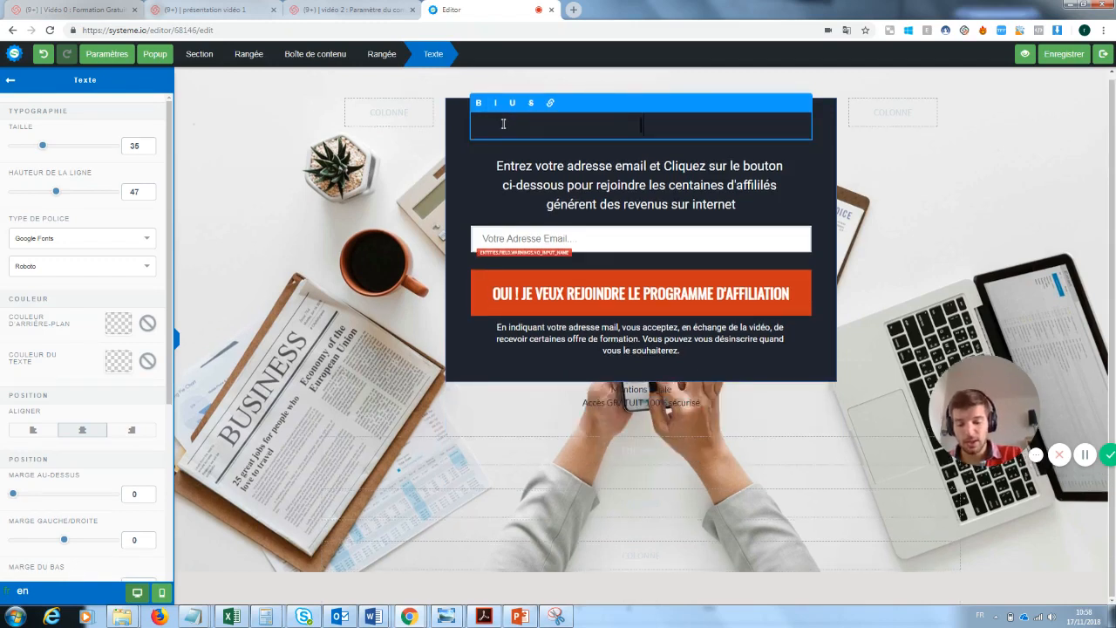
{"action": "type", "text": "Inscrivez vous"}
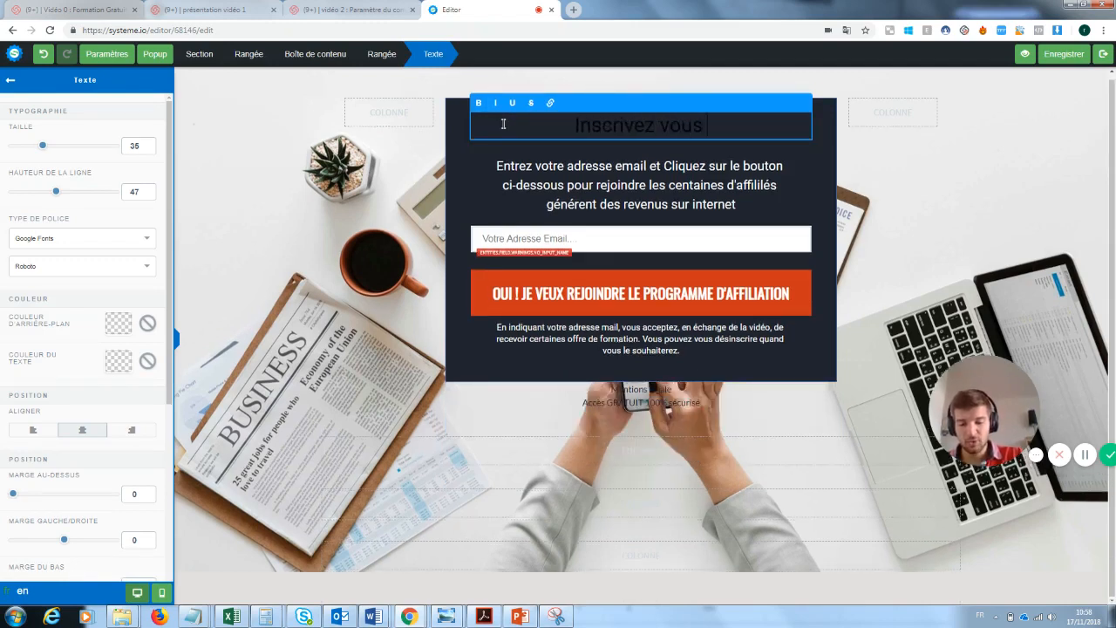
{"action": "type", "text": " pour recevoir"}
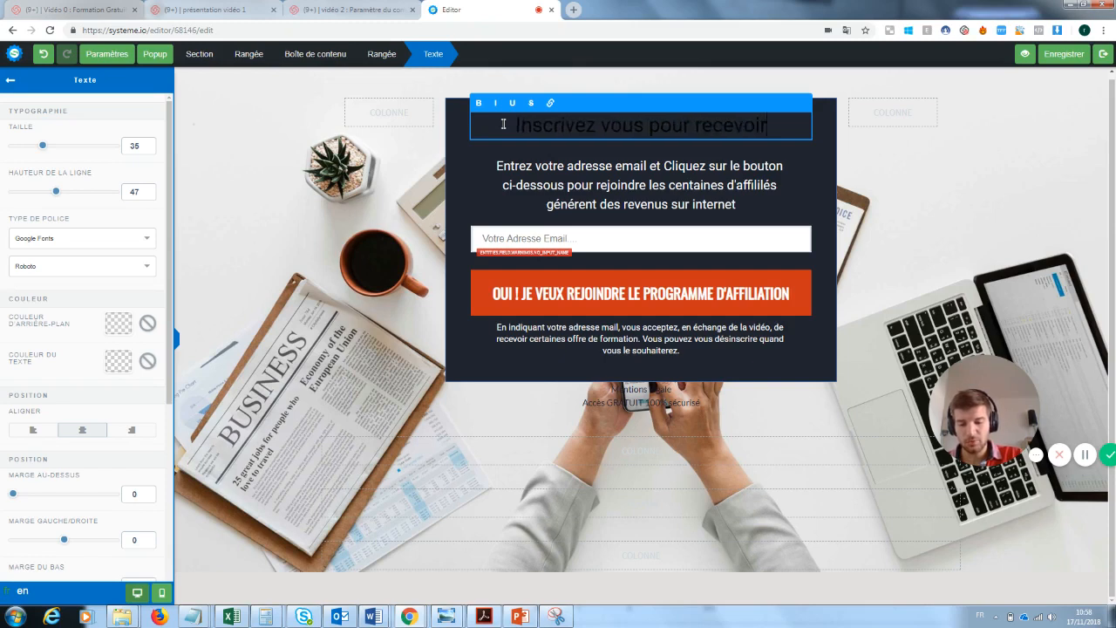
{"action": "type", "text": " la news"}
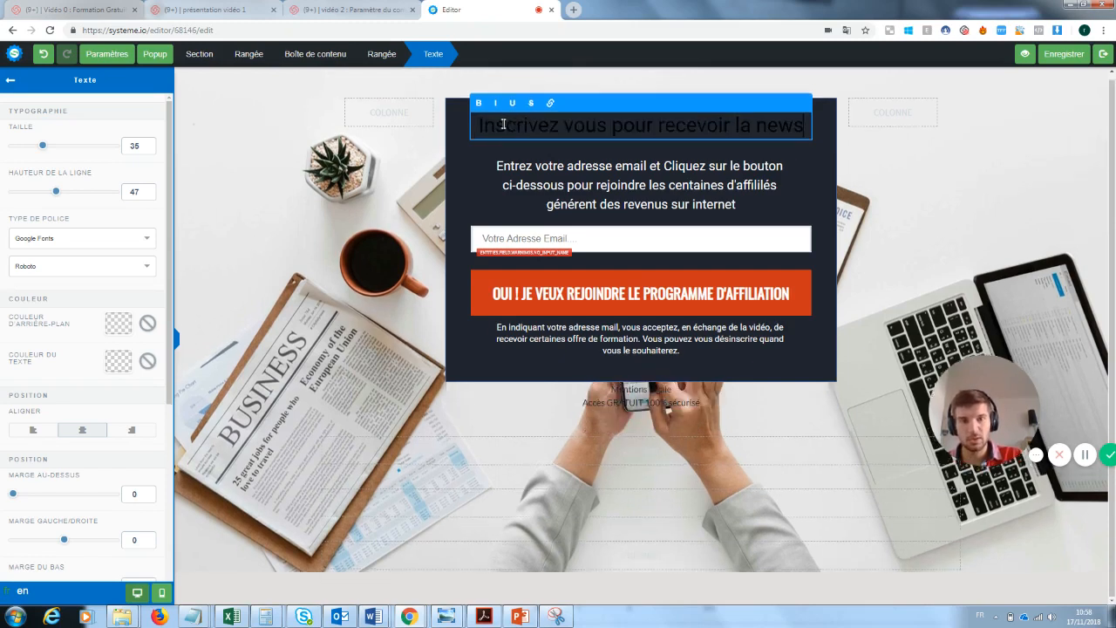
{"action": "type", "text": "letter"}
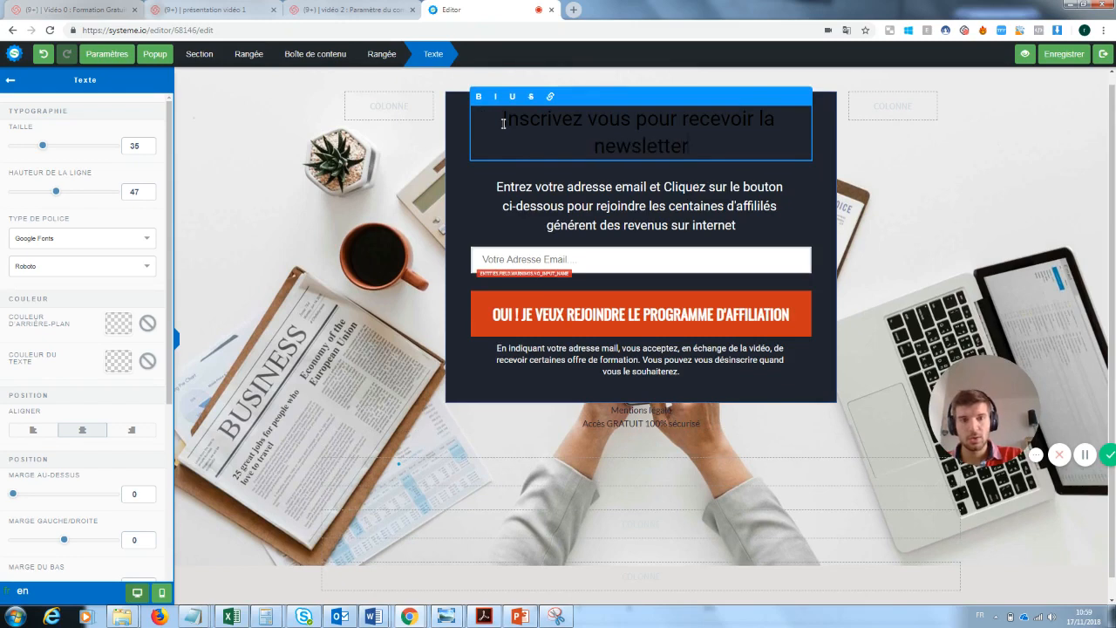
Set the newsletter heading's text colour to white (FFFFFF)
{"action": "left_click_drag", "start_coordinate": [696, 150], "coordinate": [503, 121]}
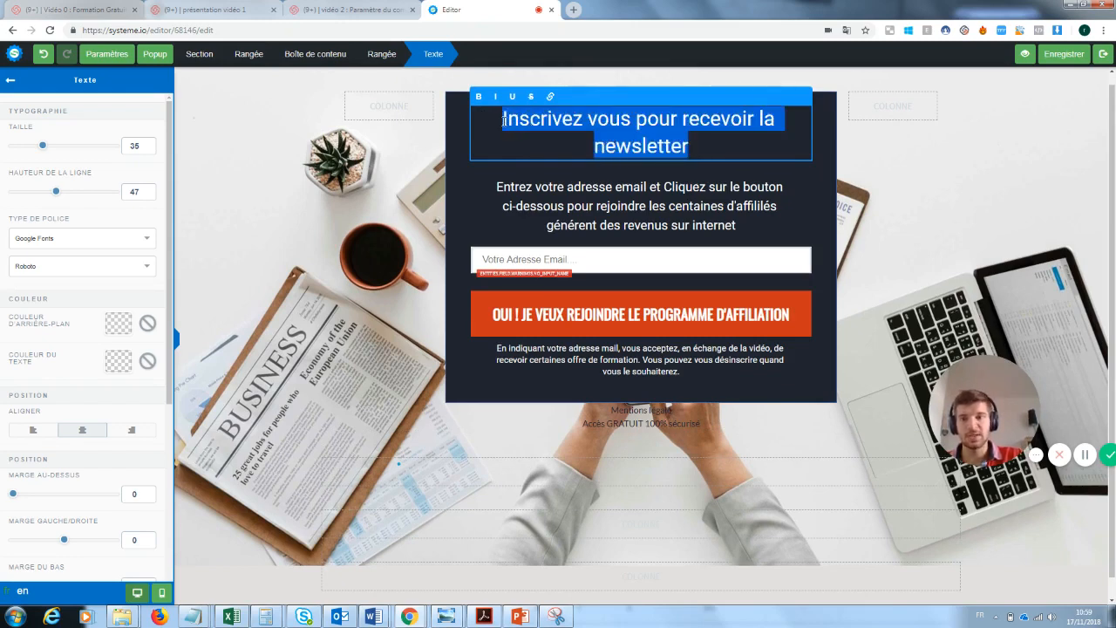
{"action": "left_click", "coordinate": [120, 368]}
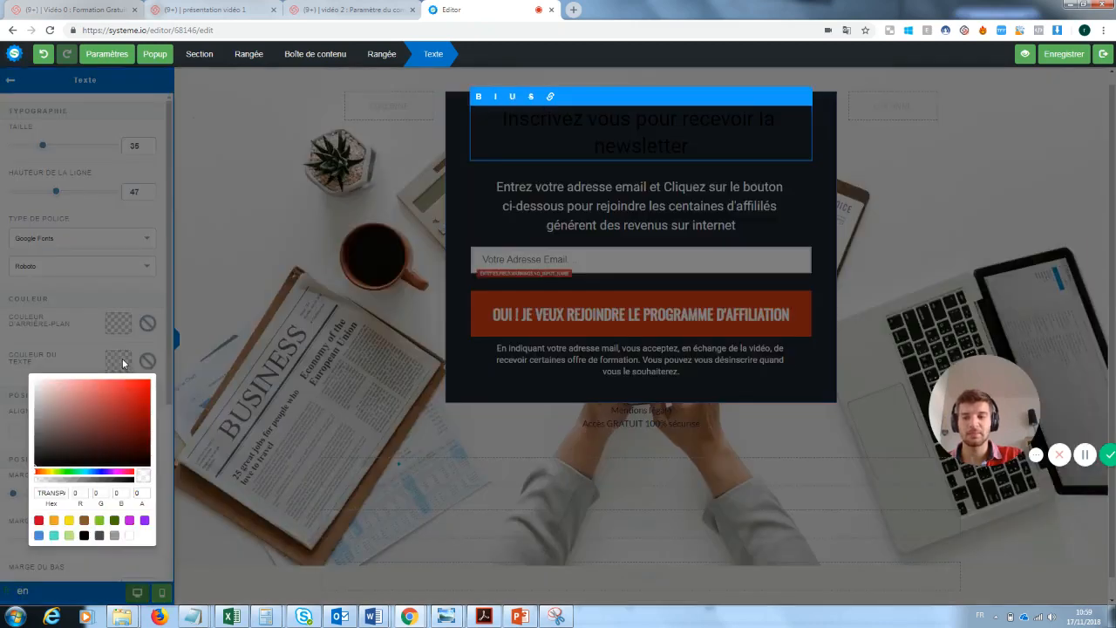
{"action": "left_click", "coordinate": [130, 537]}
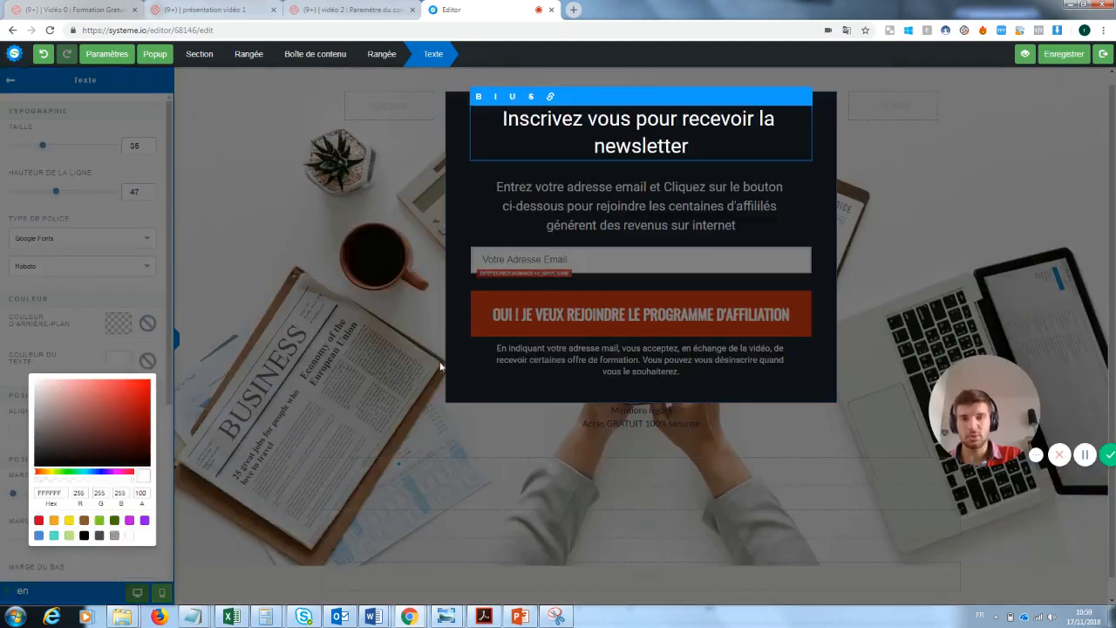
{"action": "left_click", "coordinate": [426, 276]}
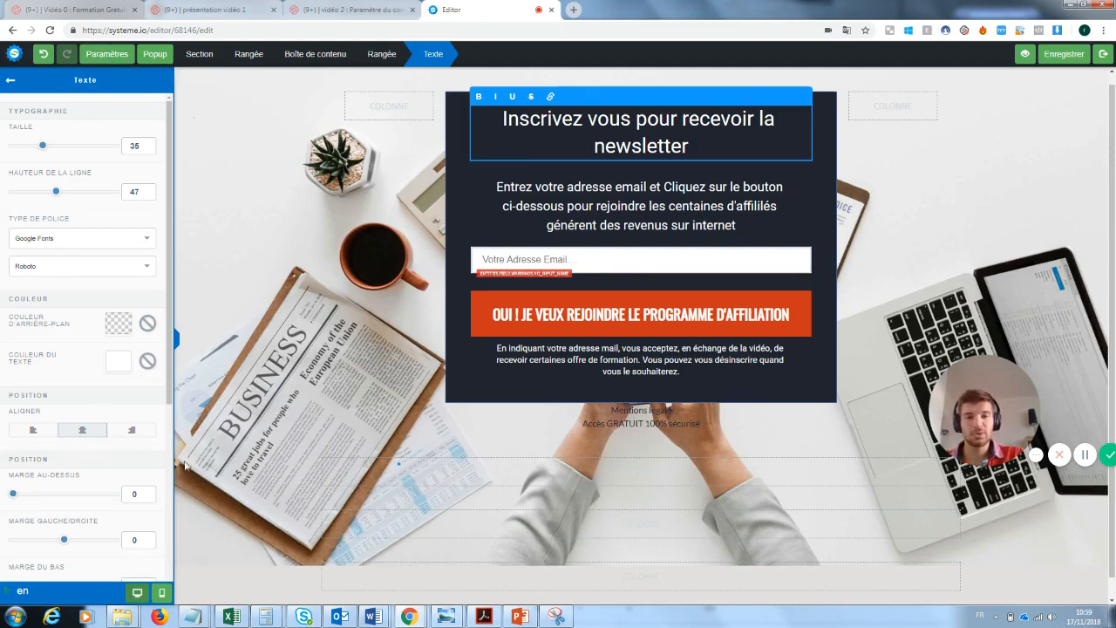
{"action": "key", "text": "Escape"}
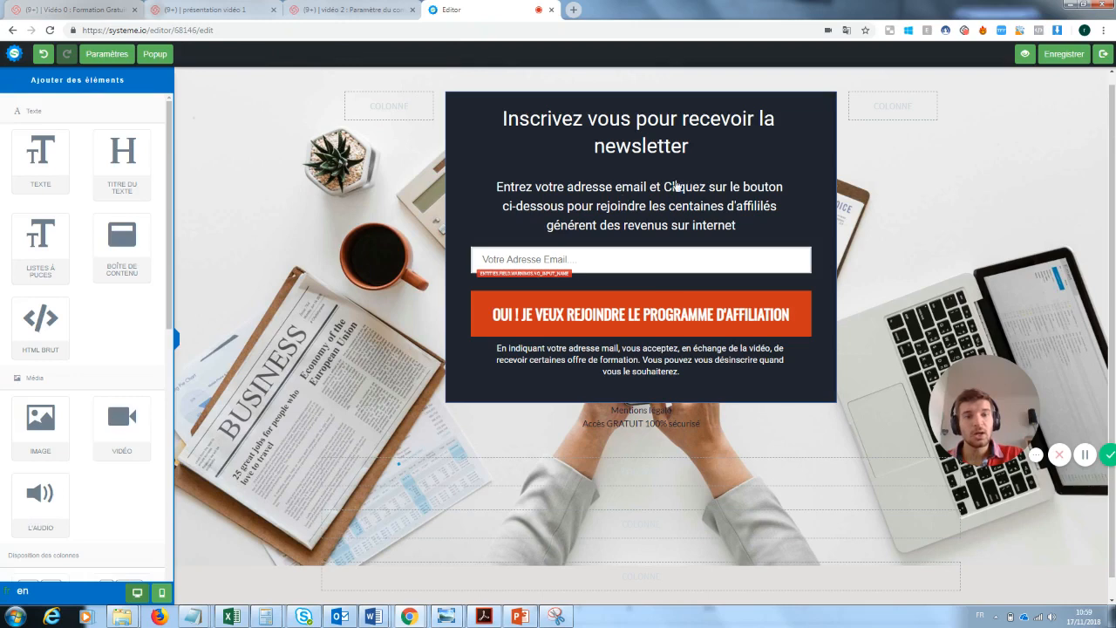
Reword the intro paragraph ending to 'pour rejoindre notre super newsletter'
{"action": "left_click", "coordinate": [735, 225]}
{"action": "left_click_drag", "start_coordinate": [750, 225], "coordinate": [649, 205]}
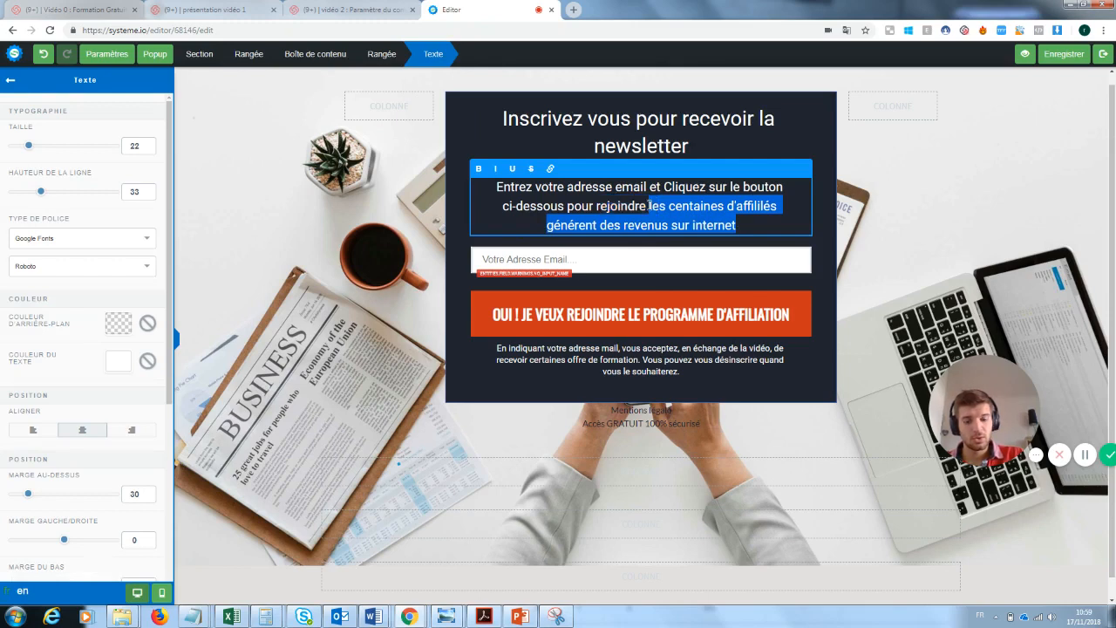
{"action": "type", "text": "notre uper"}
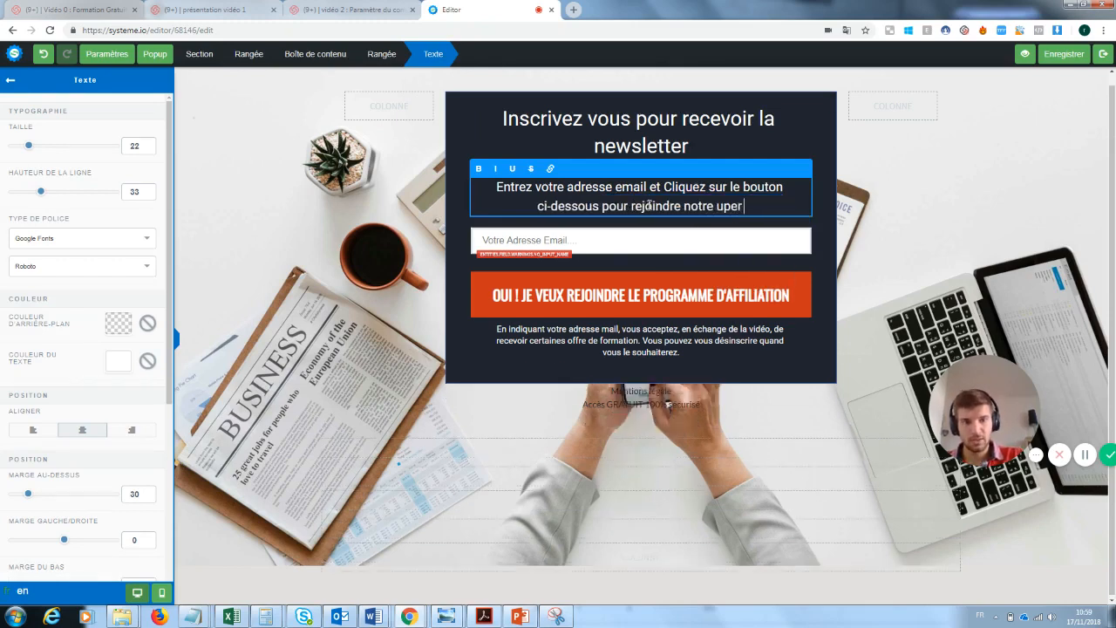
{"action": "key", "text": "BackSpace"}
{"action": "key", "text": "BackSpace"}
{"action": "key", "text": "BackSpace"}
{"action": "key", "text": "BackSpace"}
{"action": "type", "text": "super"}
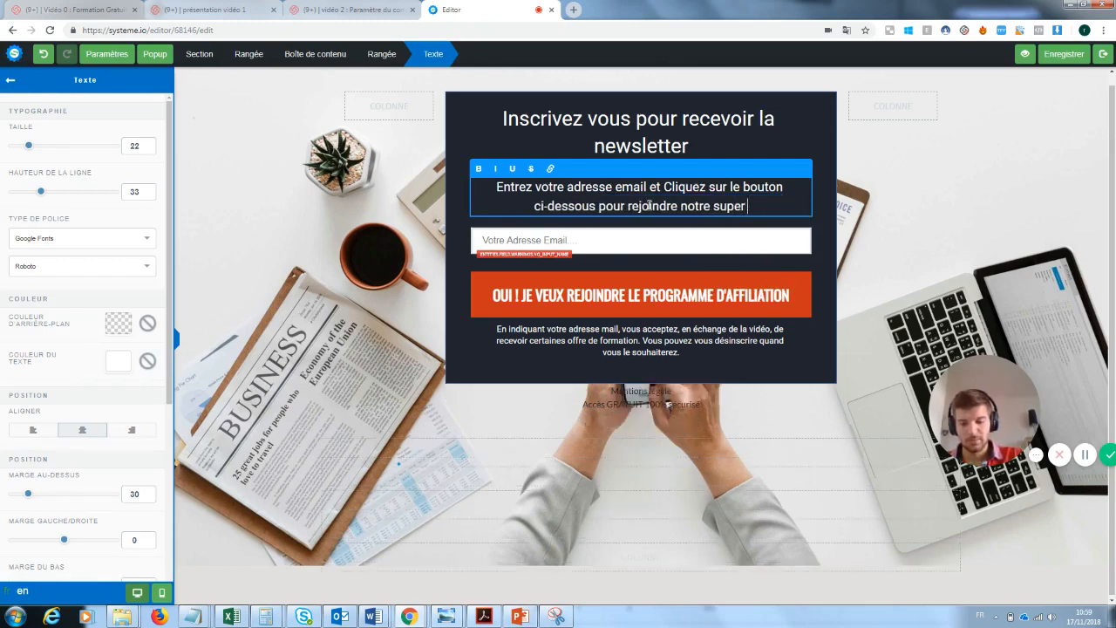
{"action": "type", "text": " newslette"}
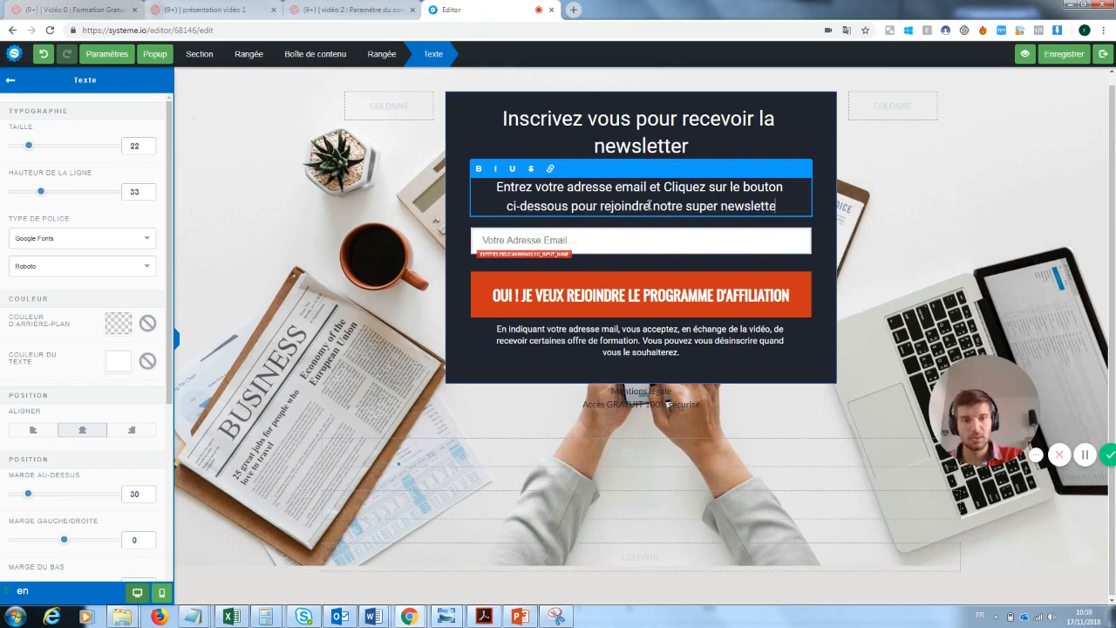
{"action": "type", "text": "r"}
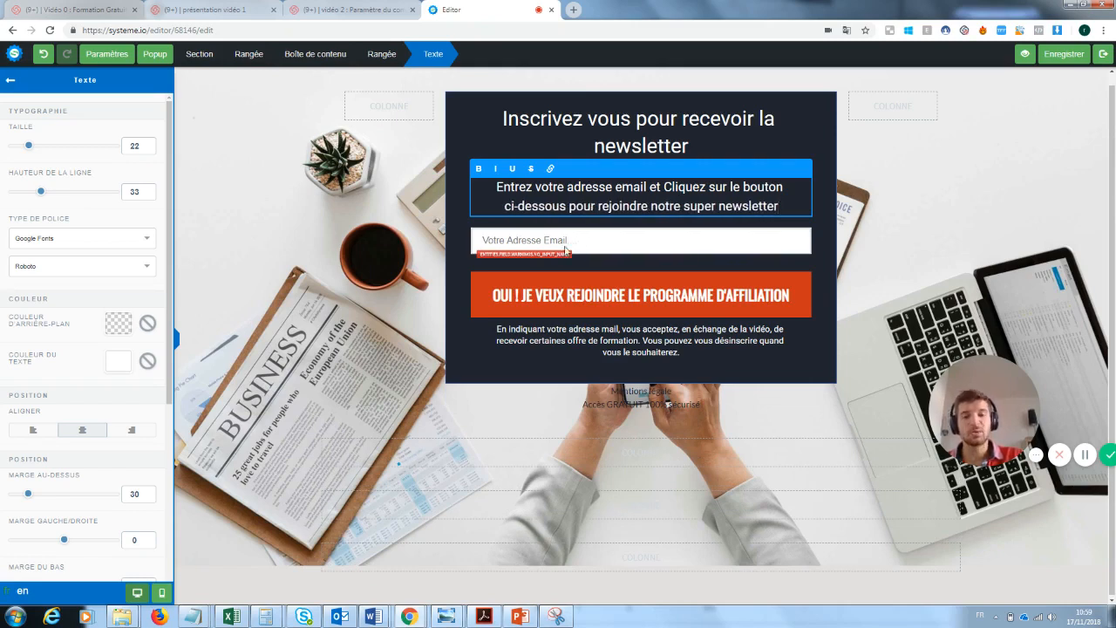
{"action": "left_click", "coordinate": [566, 251]}
{"action": "left_click", "coordinate": [584, 237]}
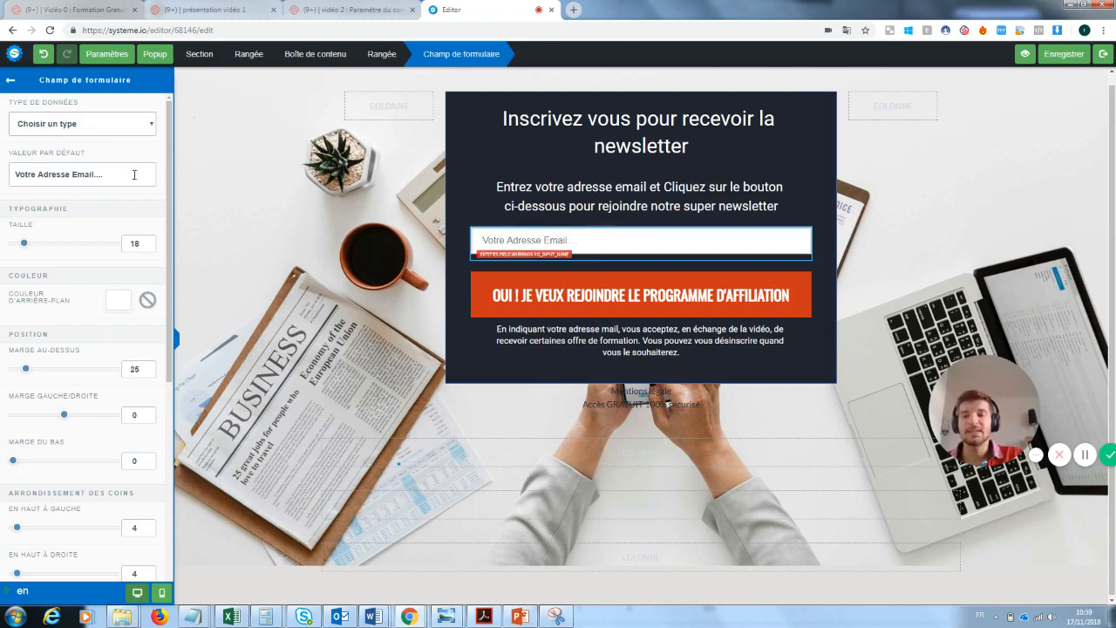
Replace 'LE PROGRAMME D'AFFILIATION' with 'la newsletter' in the signup button's text
{"action": "left_click", "coordinate": [694, 292]}
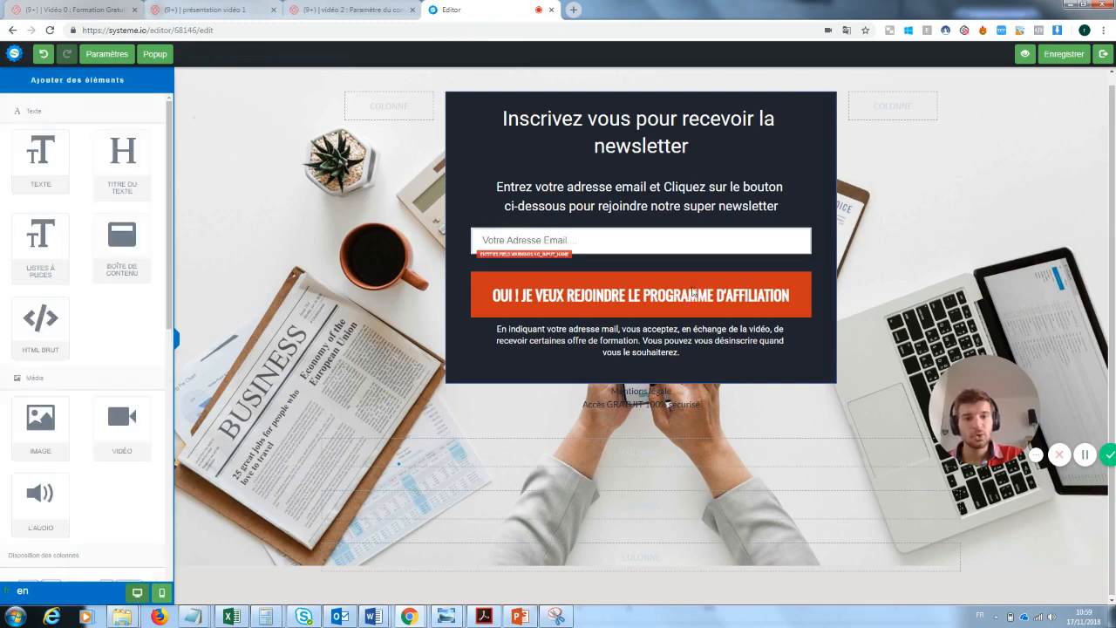
{"action": "left_click", "coordinate": [773, 301]}
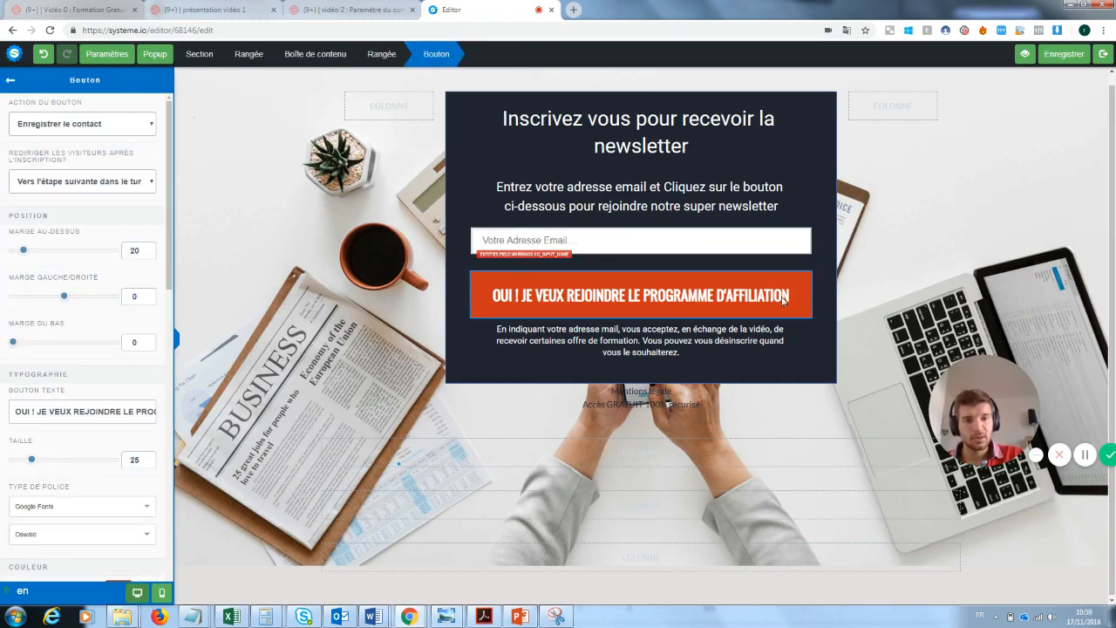
{"action": "left_click", "coordinate": [783, 300]}
{"action": "left_click", "coordinate": [736, 302]}
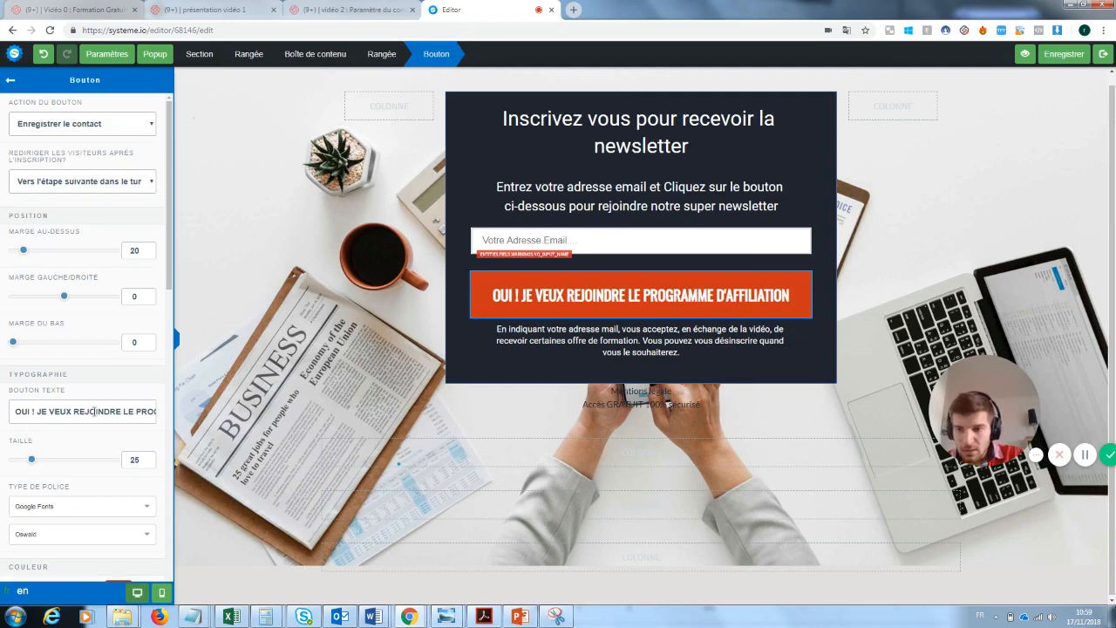
{"action": "left_click_drag", "start_coordinate": [124, 411], "coordinate": [203, 420]}
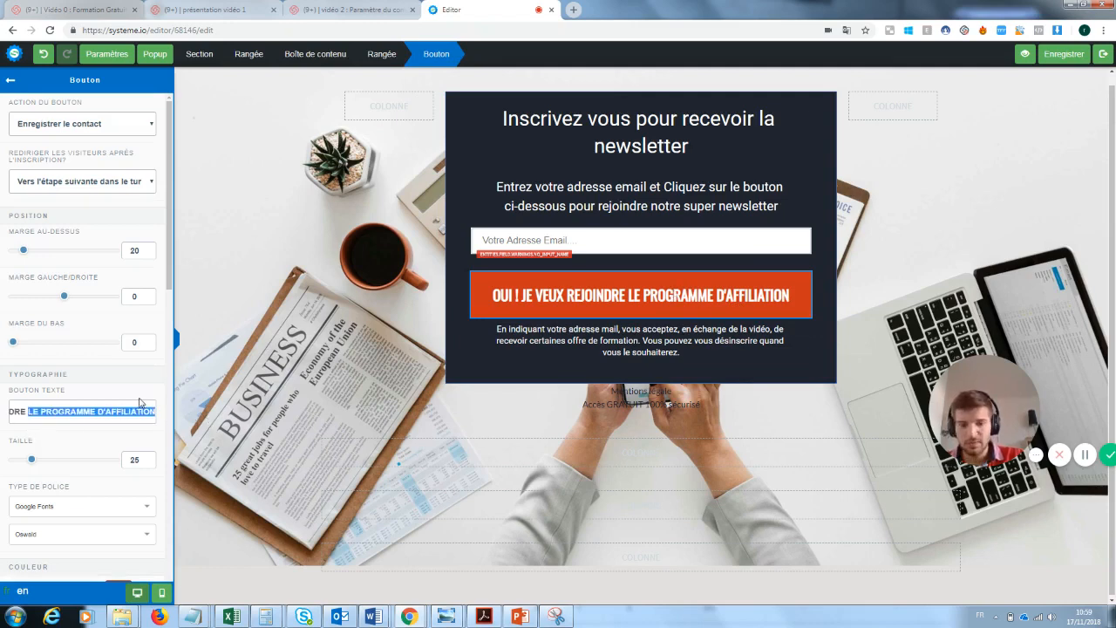
{"action": "key", "text": "BackSpace"}
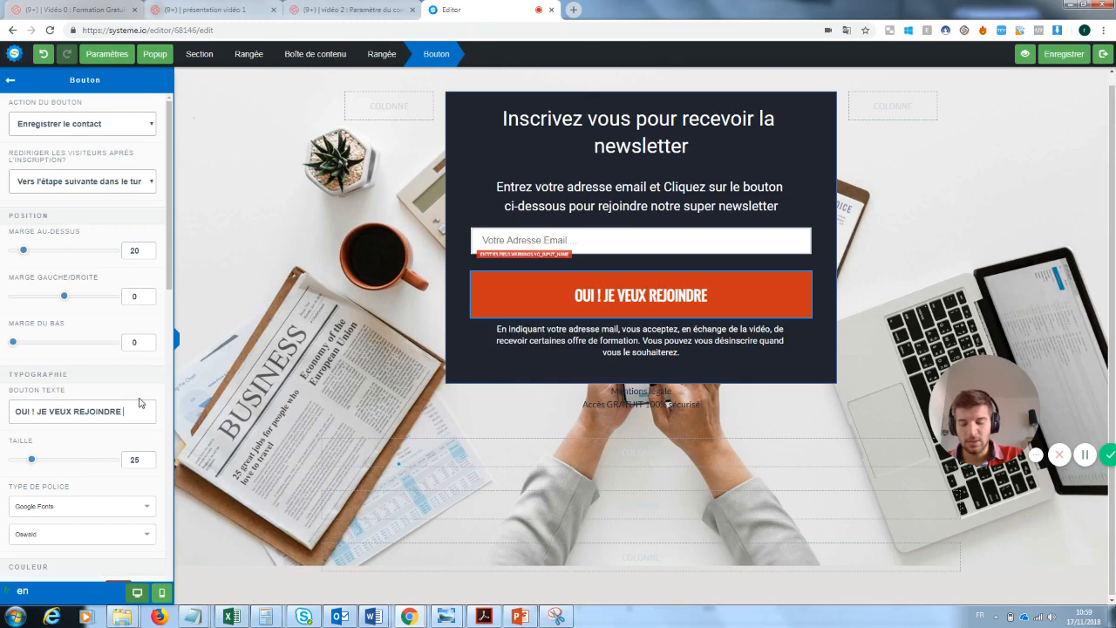
{"action": "type", "text": "la newsletter"}
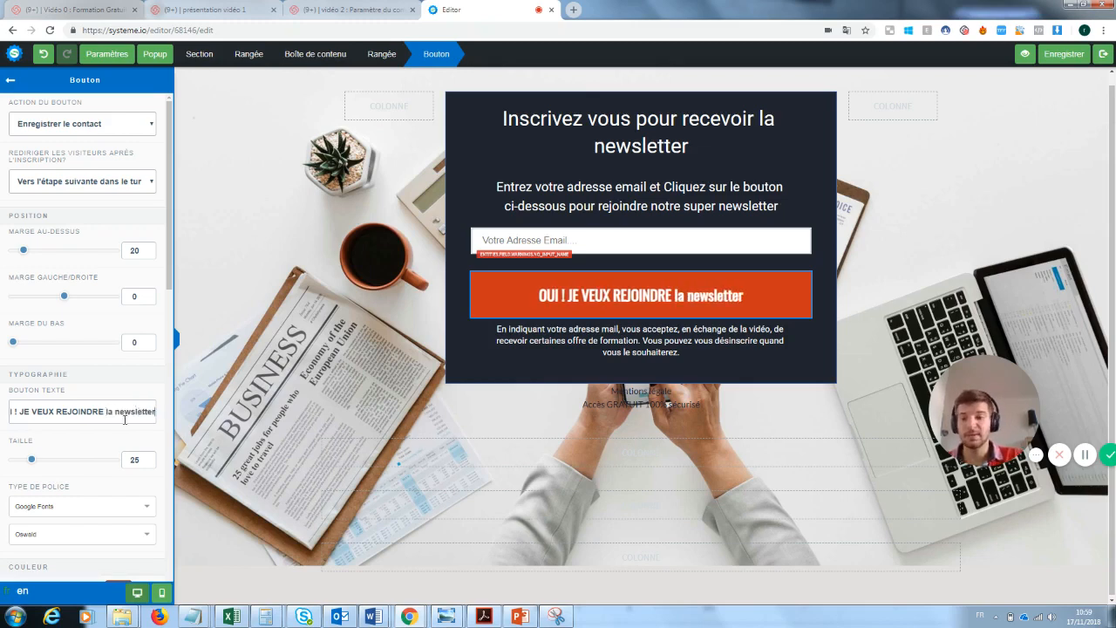
{"action": "left_click_drag", "start_coordinate": [154, 411], "coordinate": [104, 413]}
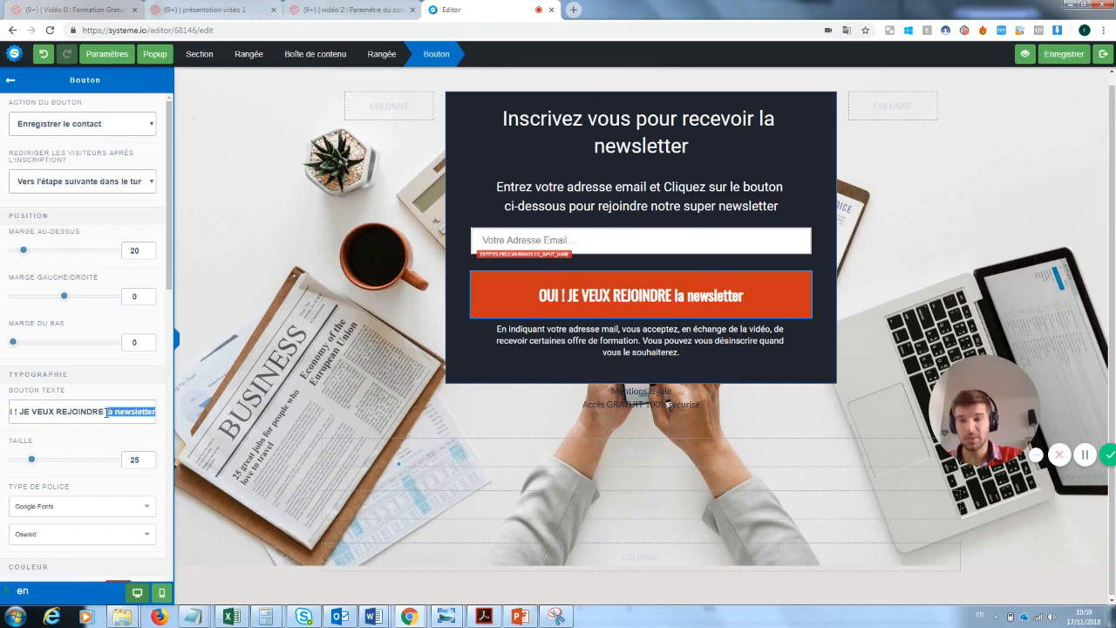
{"action": "key", "text": "BackSpace"}
{"action": "type", "text": "la new"}
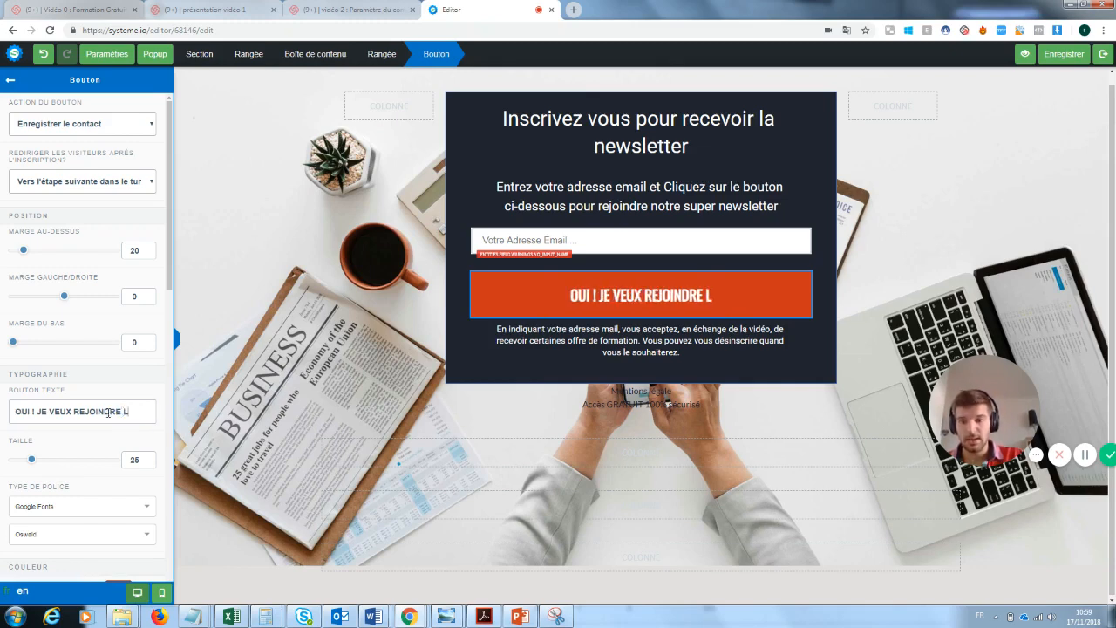
{"action": "type", "text": "sletter"}
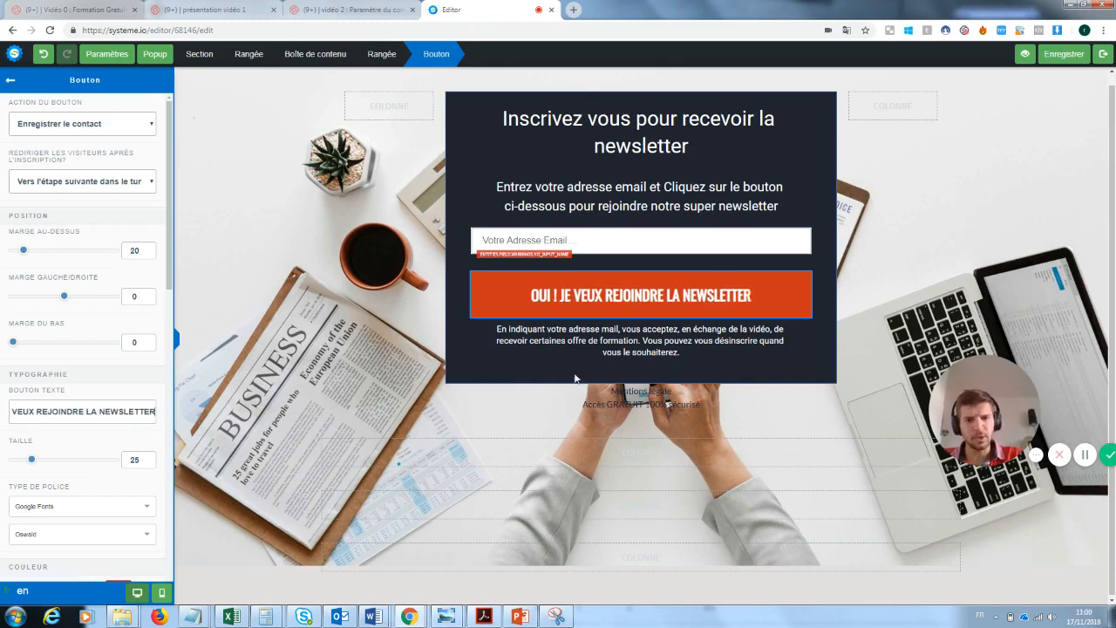
{"action": "left_click", "coordinate": [777, 398]}
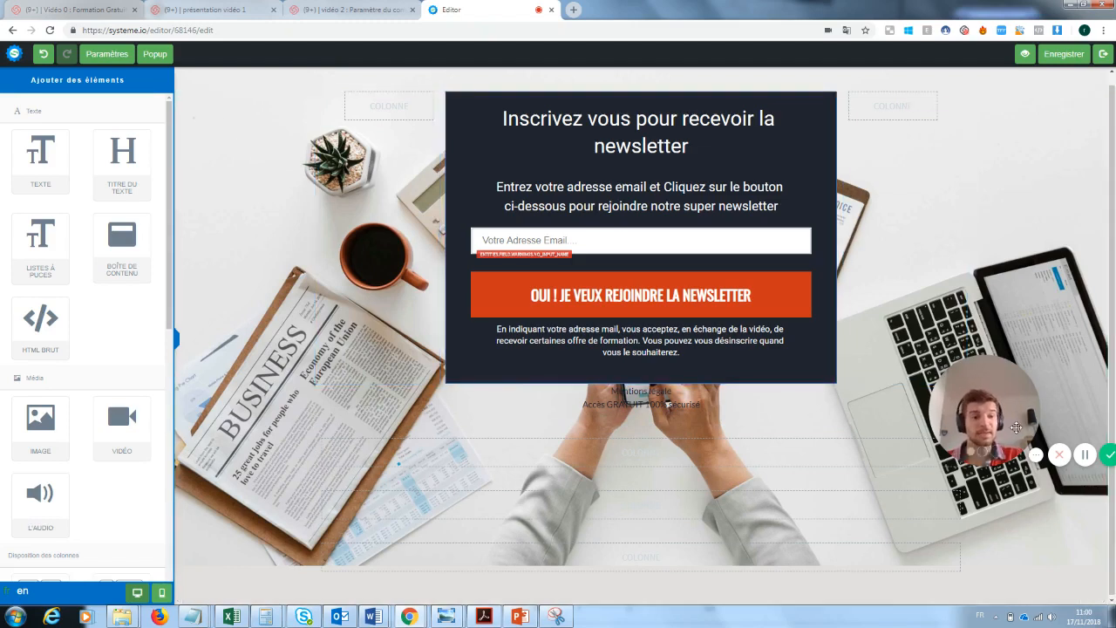
Delete the two empty rows beneath the signup form and exit the page editor
{"action": "left_click_drag", "start_coordinate": [1005, 408], "coordinate": [259, 523]}
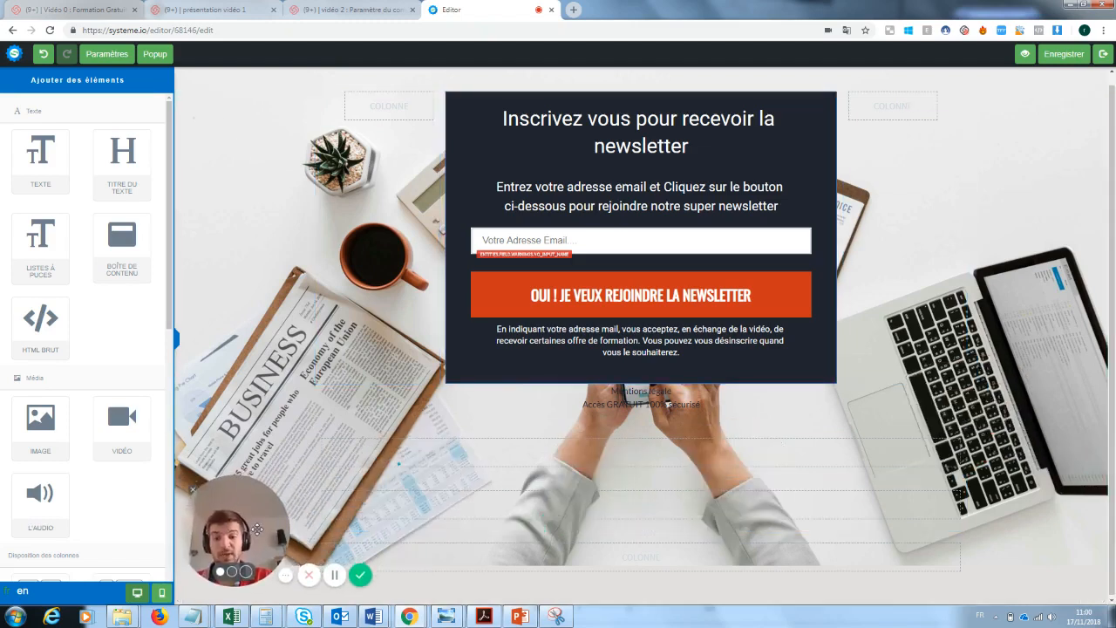
{"action": "left_click", "coordinate": [957, 419]}
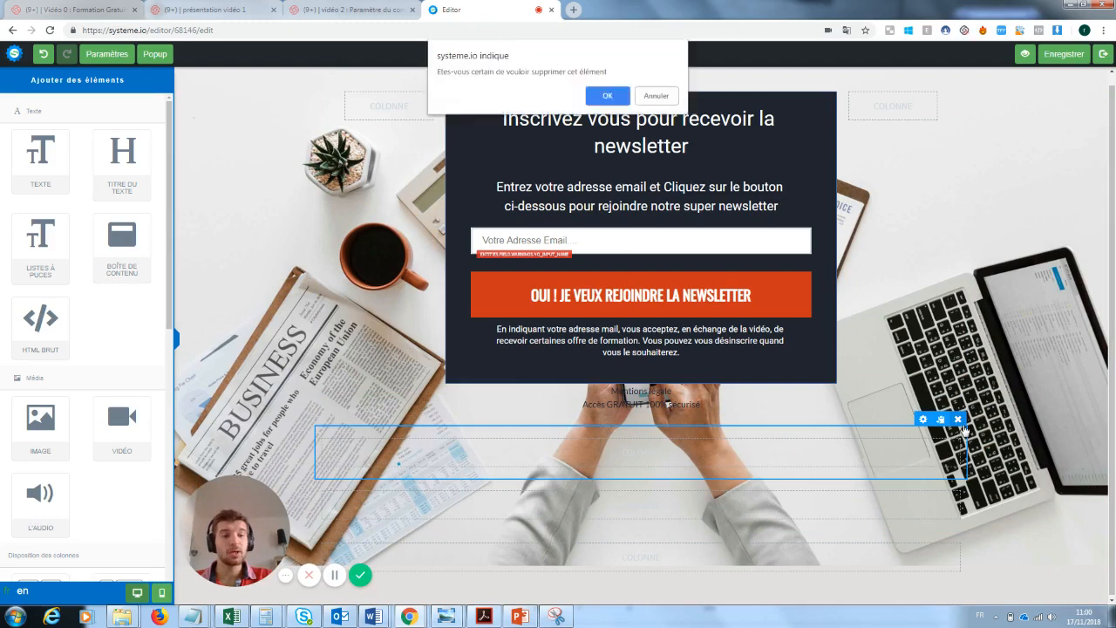
{"action": "left_click", "coordinate": [615, 97]}
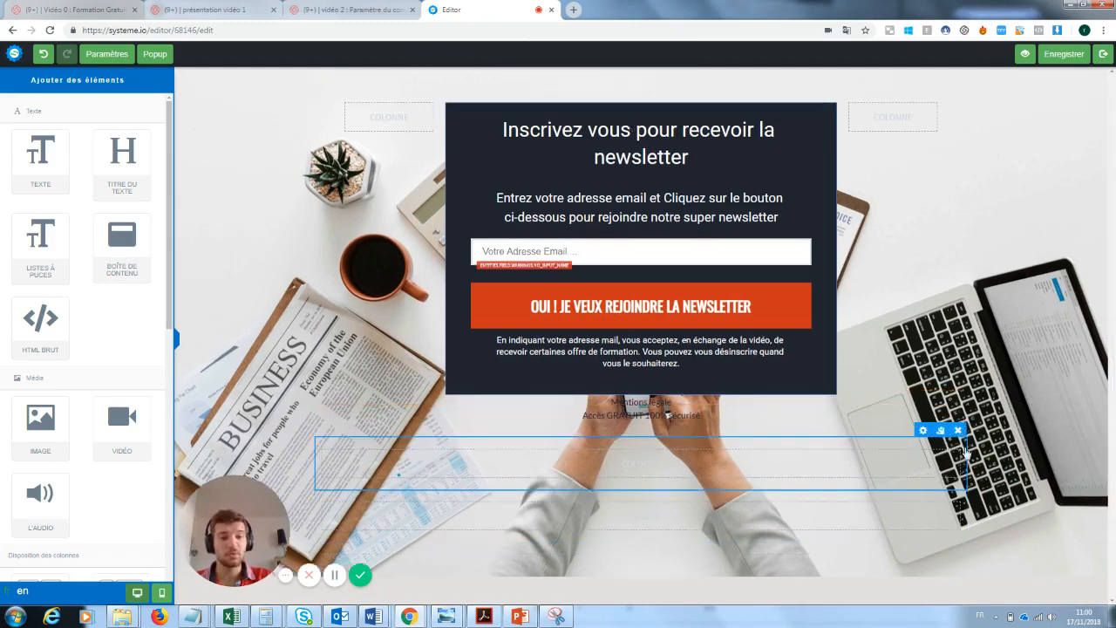
{"action": "left_click", "coordinate": [958, 430]}
{"action": "left_click", "coordinate": [608, 96]}
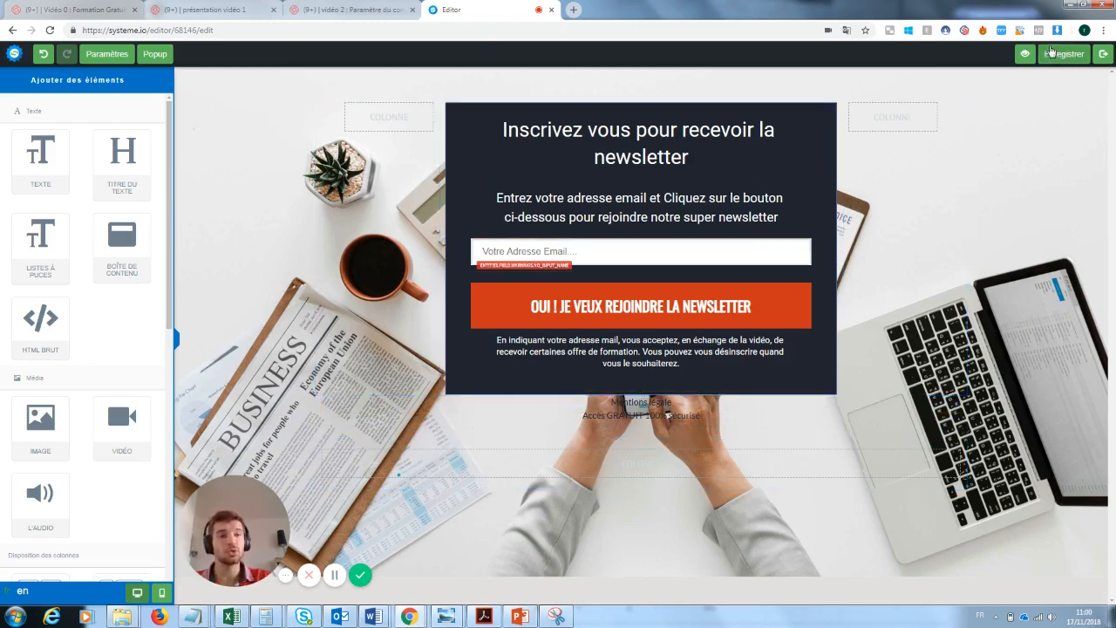
{"action": "left_click", "coordinate": [1103, 53]}
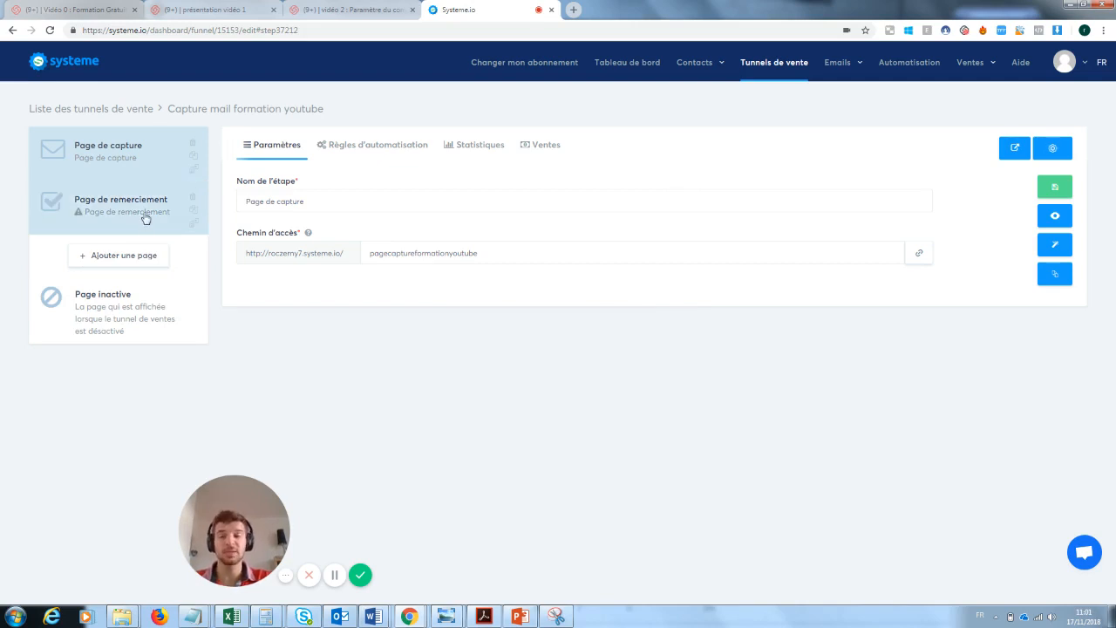
Apply the 'merci' template to the Page de remerciement step and open it in the editor
{"action": "left_click", "coordinate": [94, 217]}
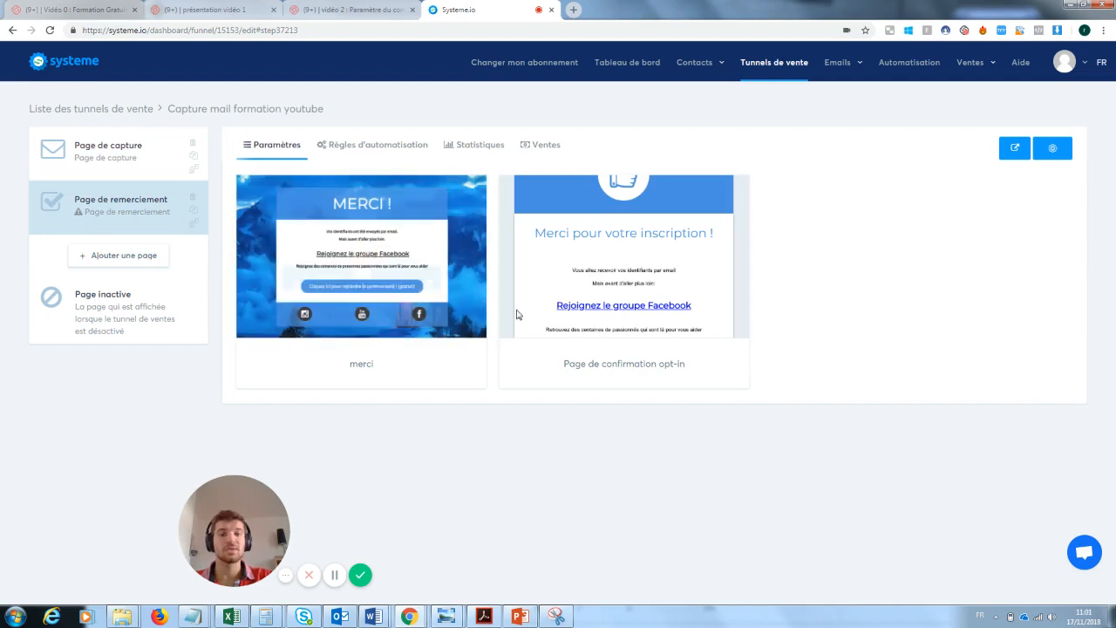
{"action": "mouse_move", "coordinate": [563, 281]}
{"action": "left_click", "coordinate": [321, 256]}
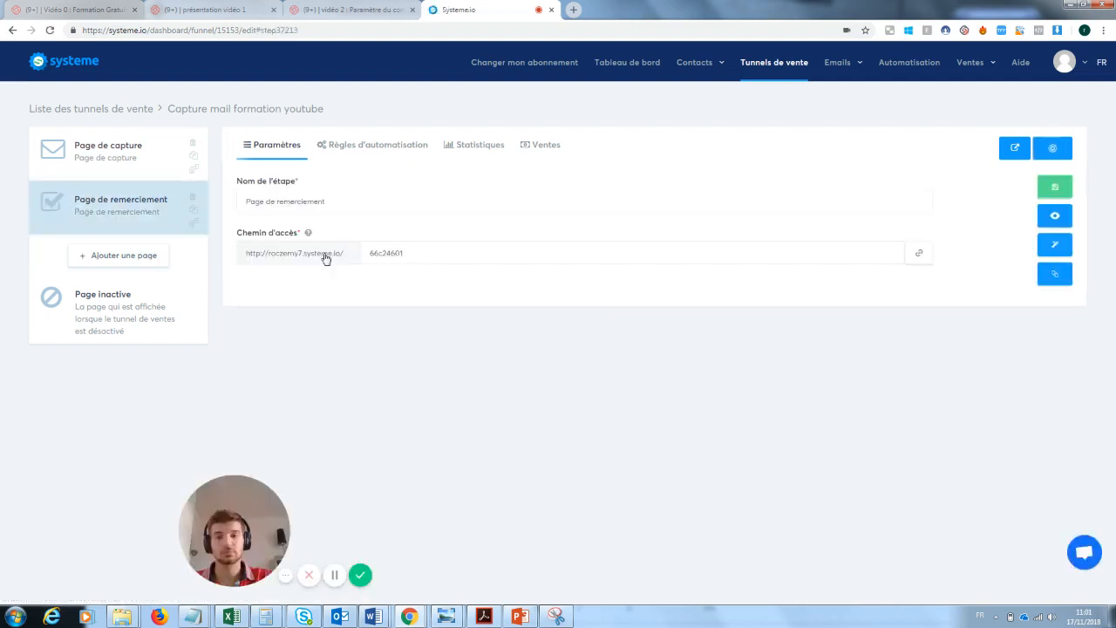
{"action": "left_click", "coordinate": [1056, 249]}
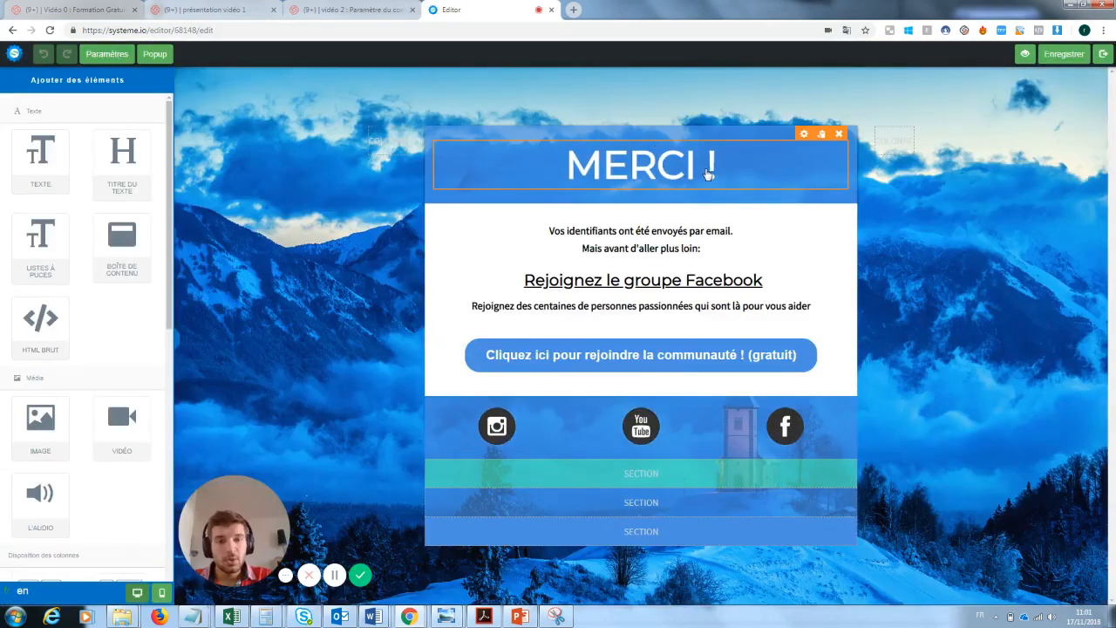
Replace the two-line text under MERCI ! with 'Ta newsletter va arriver'
{"action": "double_click", "coordinate": [690, 249]}
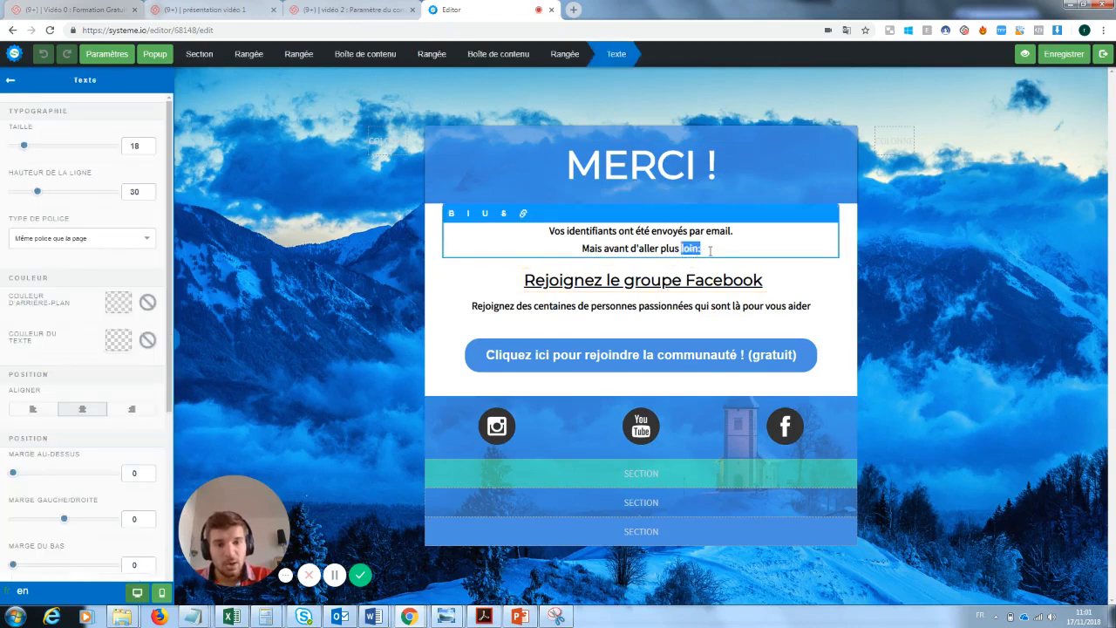
{"action": "left_click_drag", "start_coordinate": [707, 249], "coordinate": [541, 238]}
{"action": "type", "text": "T"}
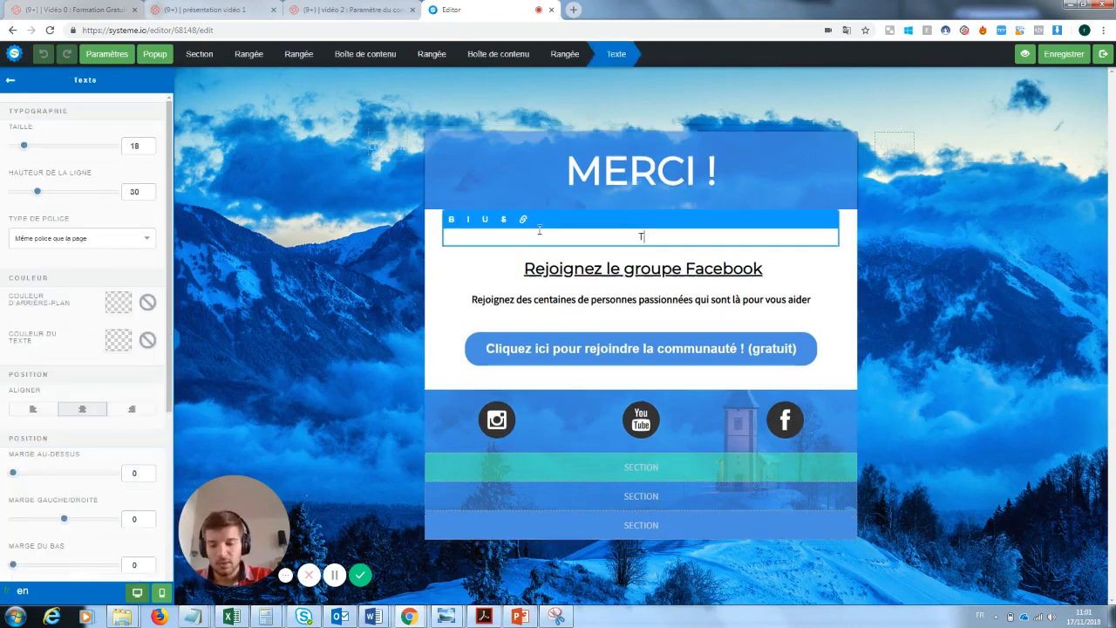
{"action": "type", "text": "a newsl"}
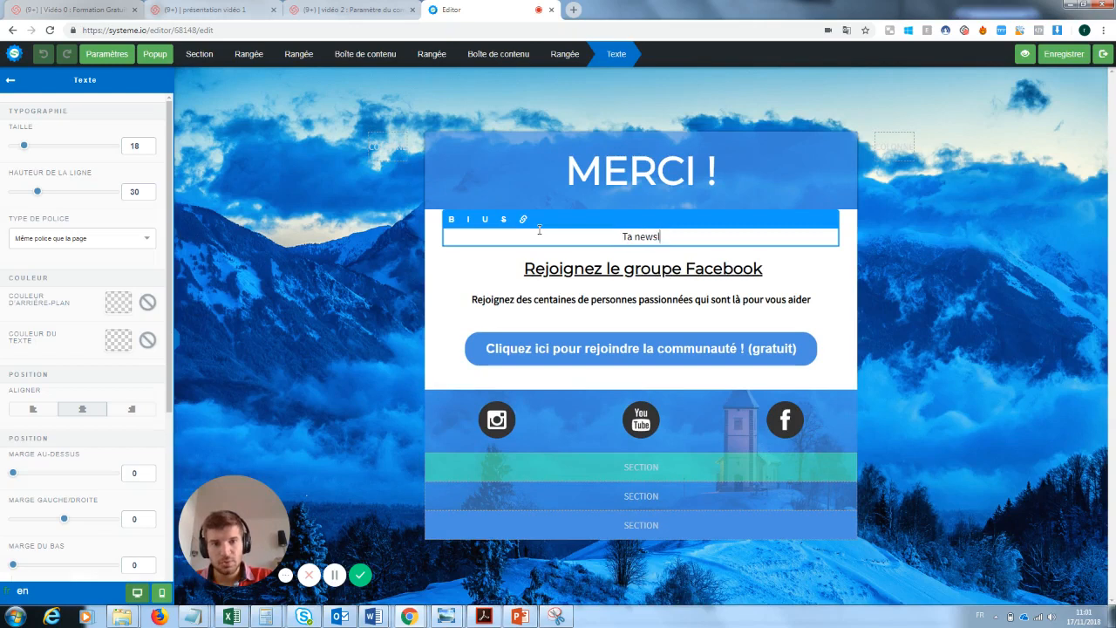
{"action": "type", "text": "etter va arriver"}
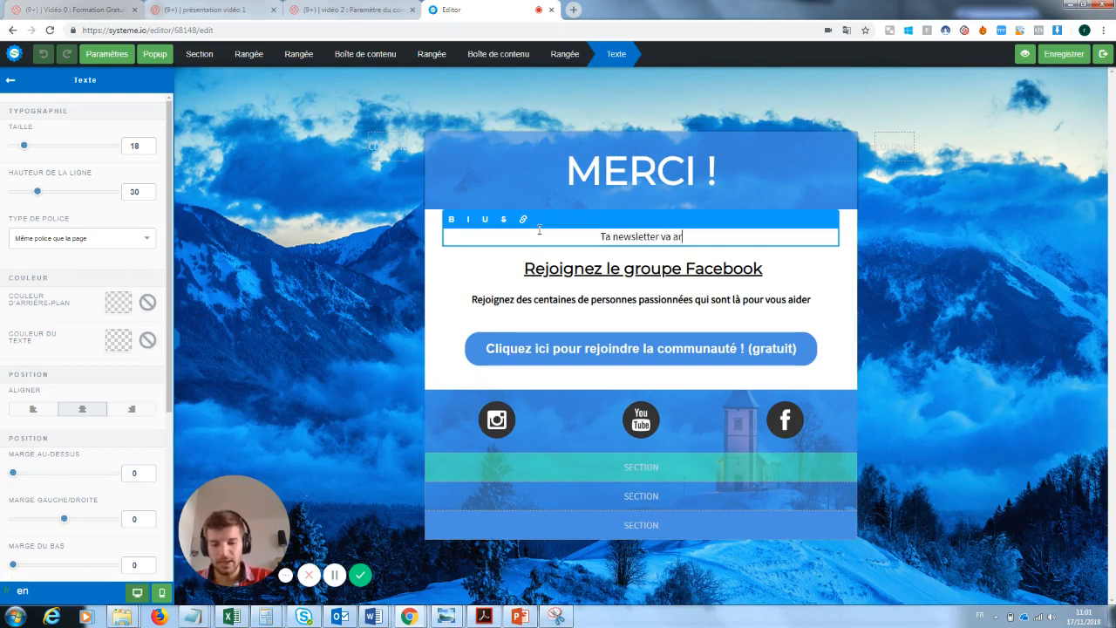
{"action": "left_click", "coordinate": [817, 259]}
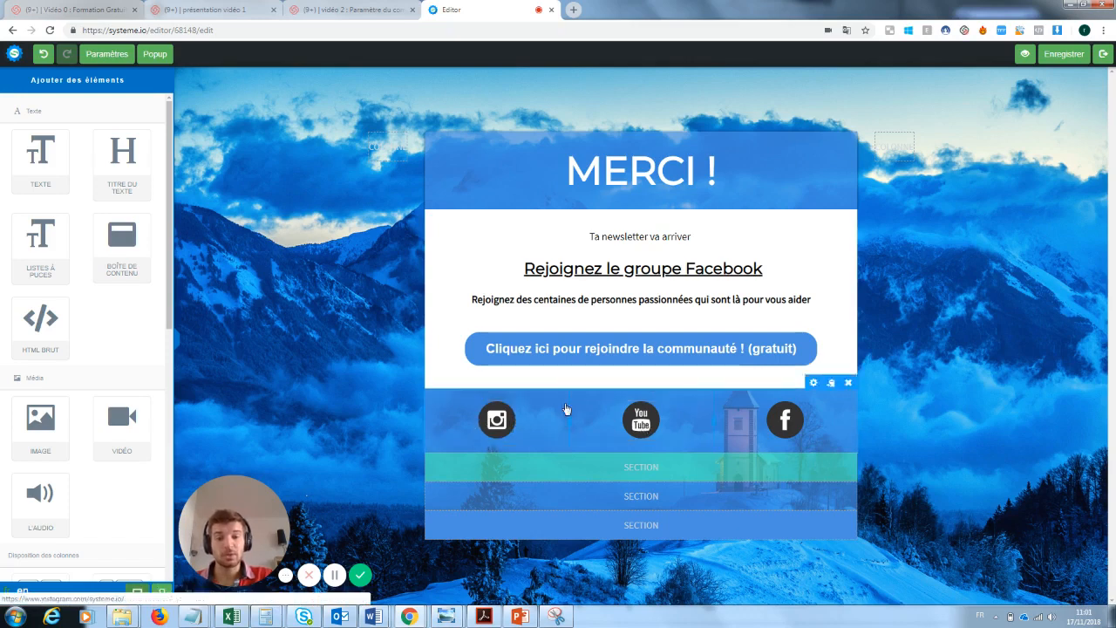
{"action": "left_click", "coordinate": [785, 348]}
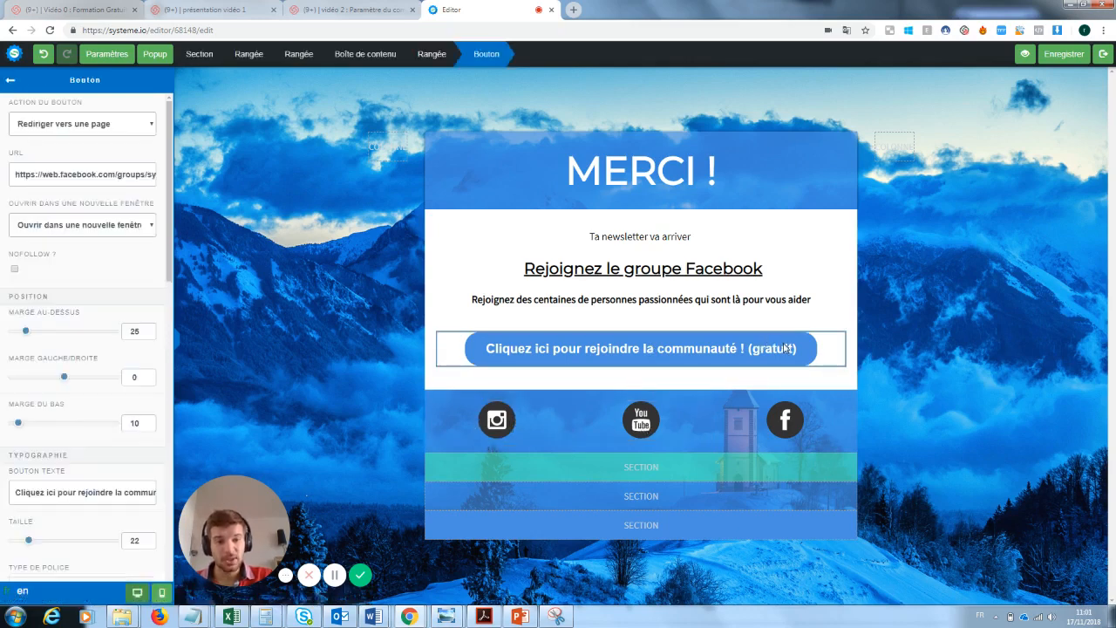
Check that the join-community button still redirects to its Facebook group link
{"action": "left_click", "coordinate": [114, 127]}
{"action": "left_click", "coordinate": [115, 127]}
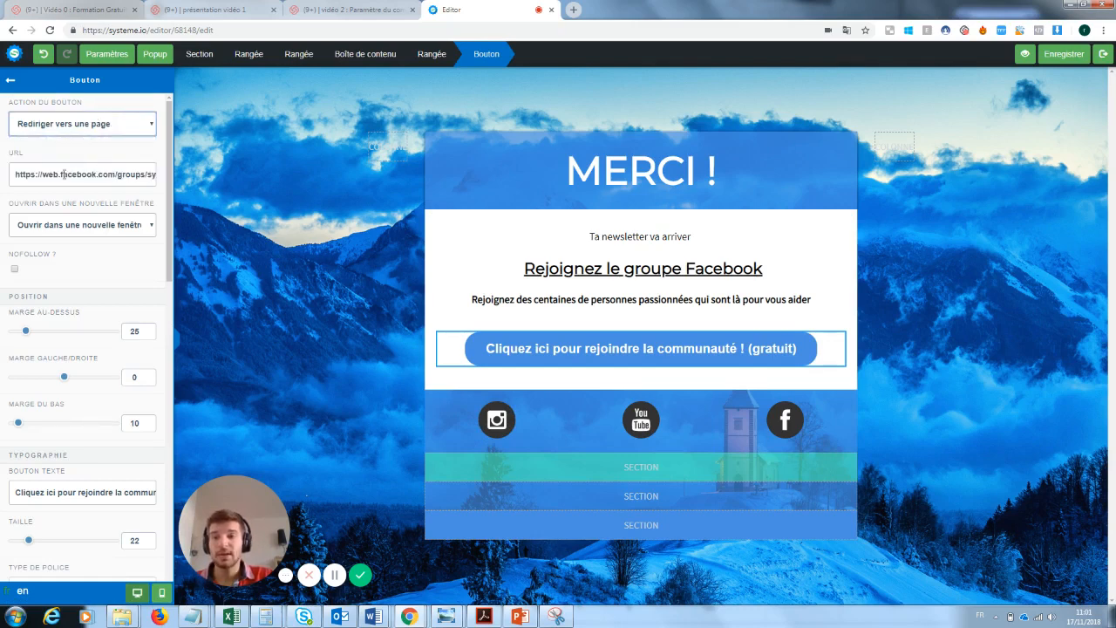
{"action": "triple_click", "coordinate": [98, 173]}
{"action": "left_click", "coordinate": [652, 251]}
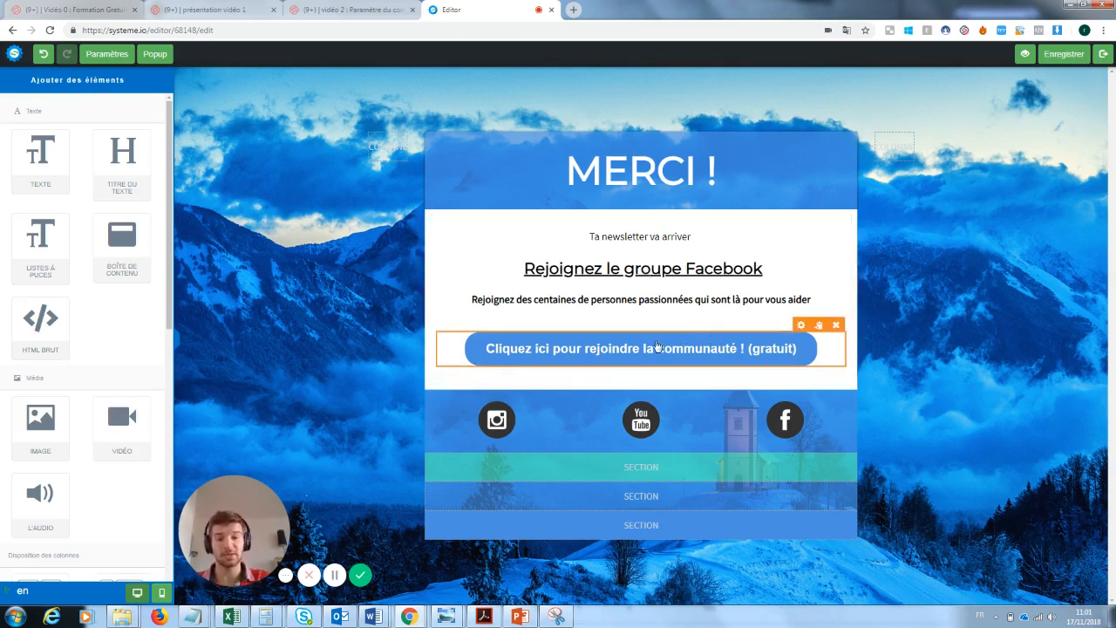
Review the Instagram icon and social icons row, then save the thank-you page and exit
{"action": "left_click", "coordinate": [503, 419]}
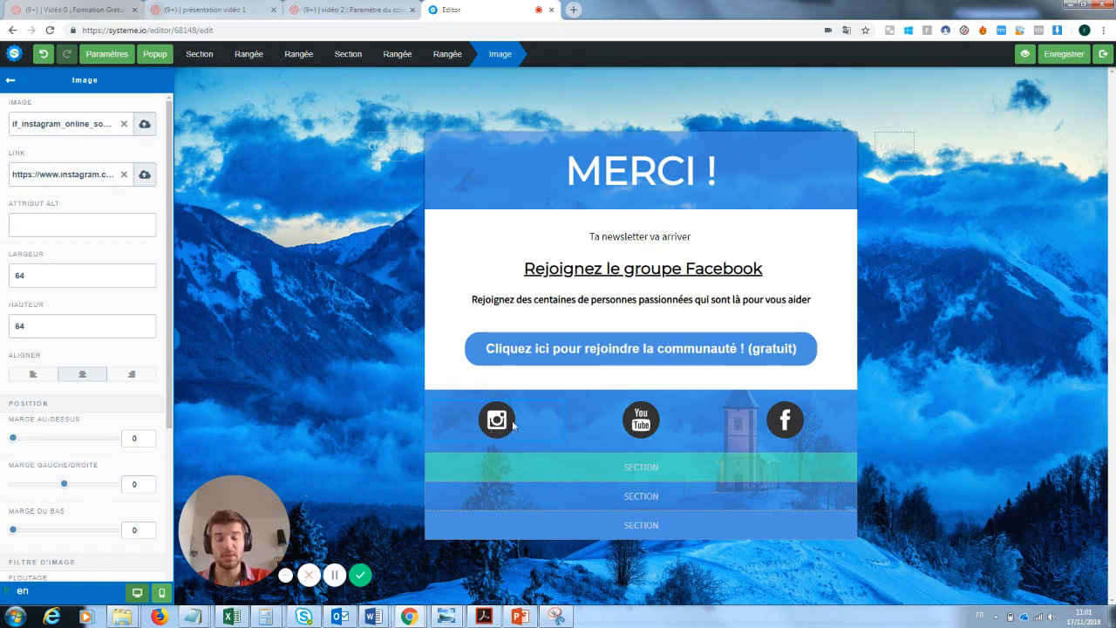
{"action": "left_click", "coordinate": [10, 81]}
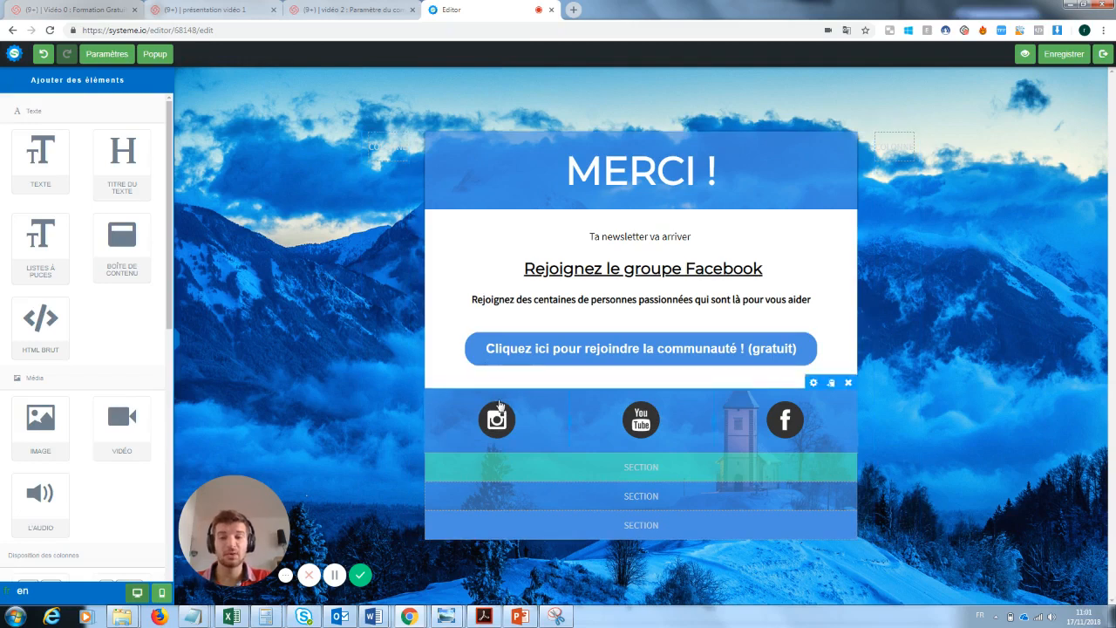
{"action": "left_click", "coordinate": [499, 403]}
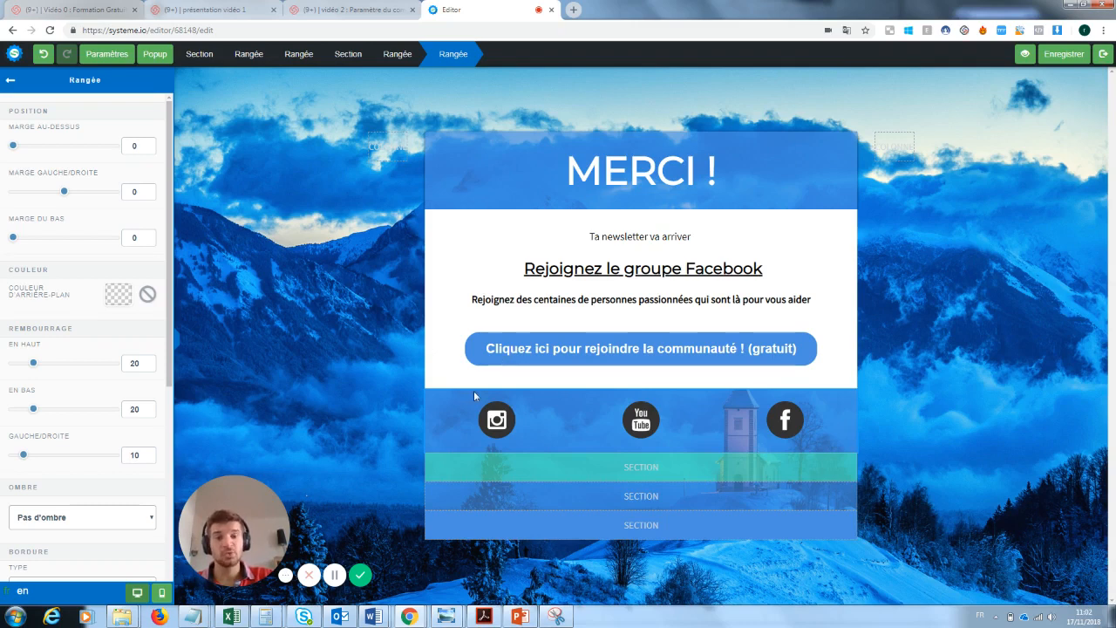
{"action": "left_click", "coordinate": [694, 358]}
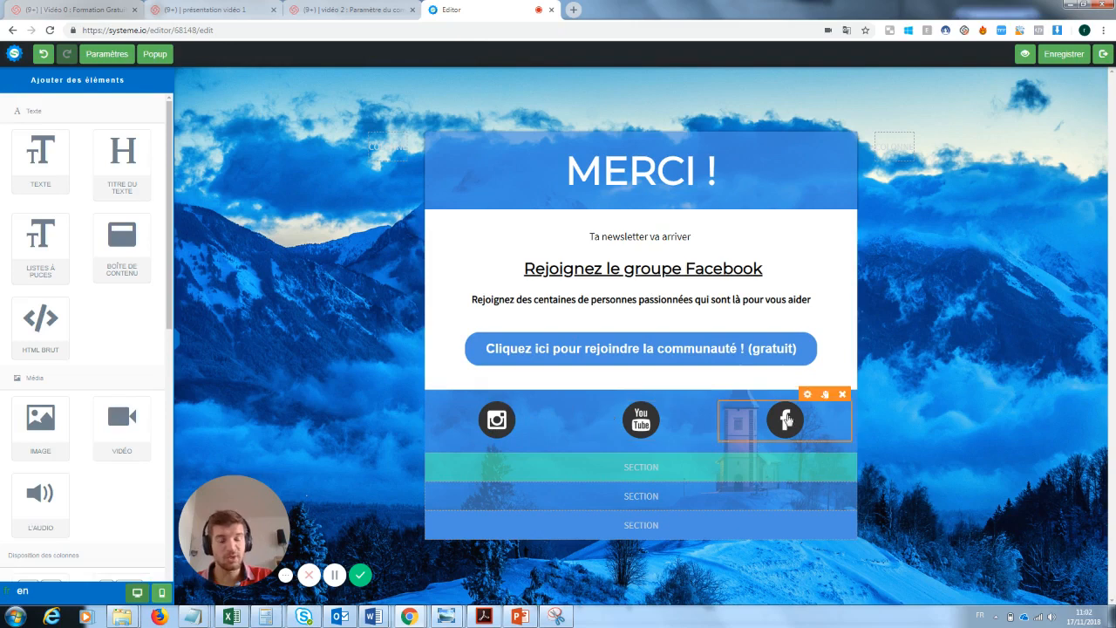
{"action": "left_click", "coordinate": [1063, 66]}
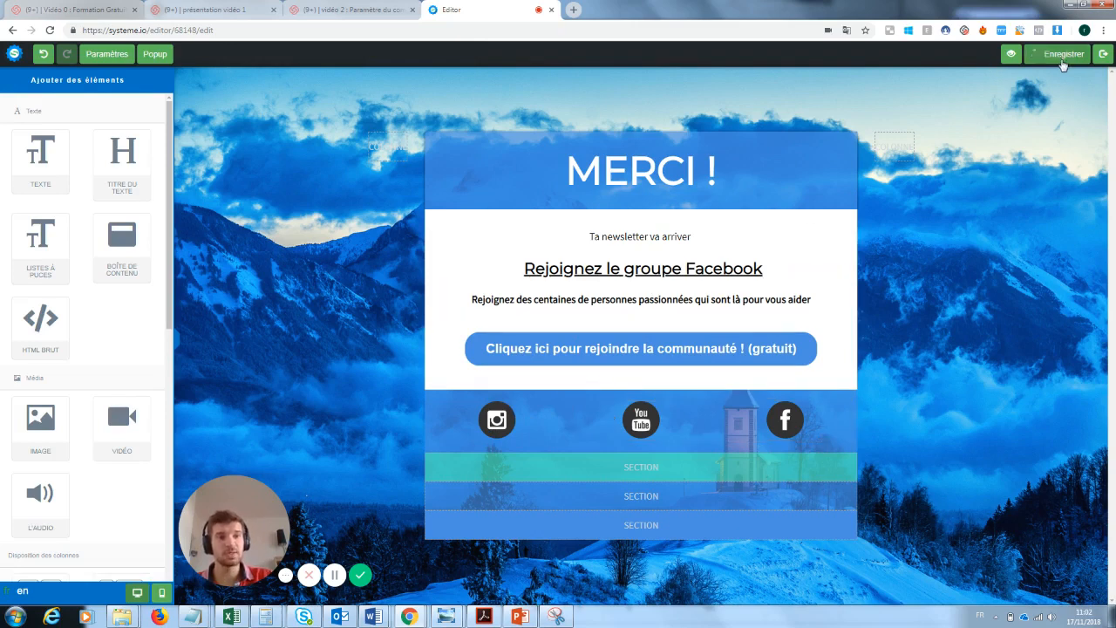
{"action": "left_click", "coordinate": [1104, 54]}
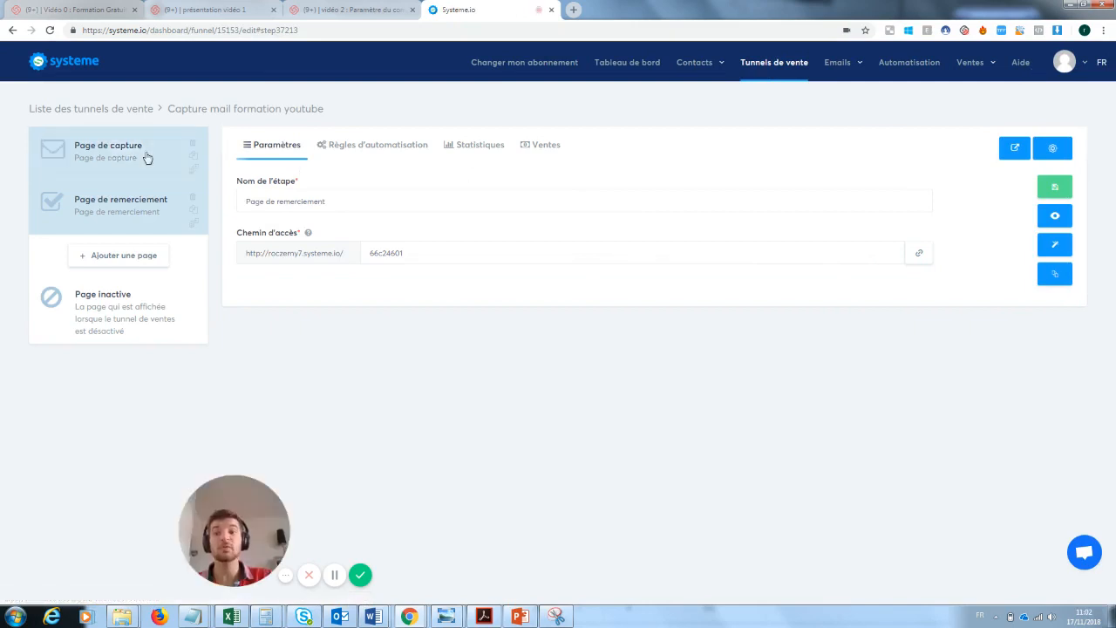
Open the live capture page and submit the signup form with a test email address
{"action": "left_click", "coordinate": [149, 155]}
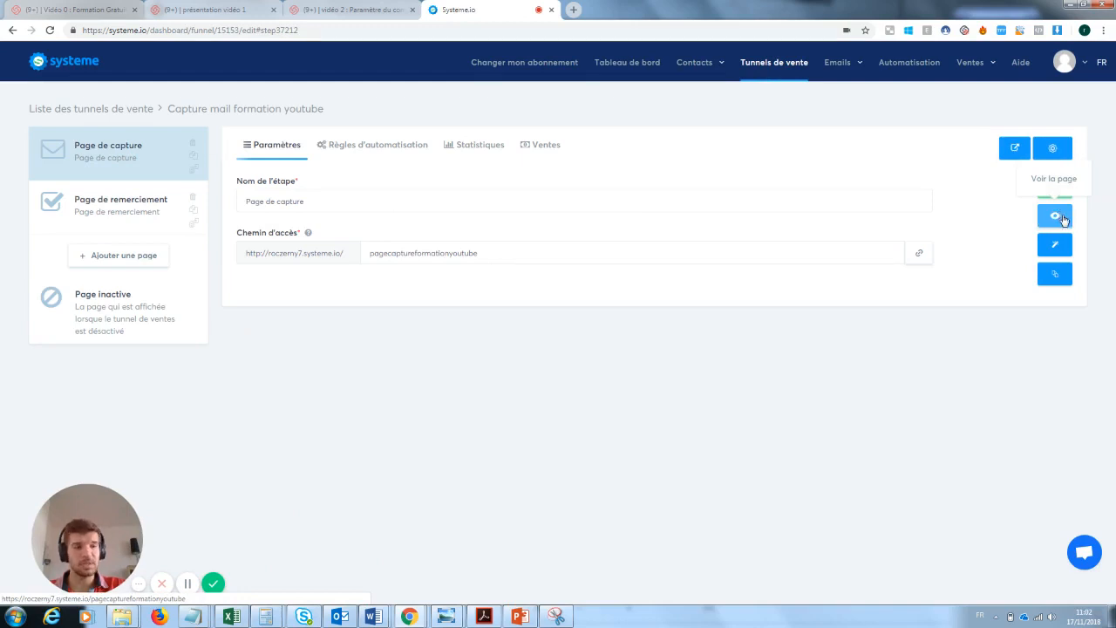
{"action": "left_click", "coordinate": [1057, 216]}
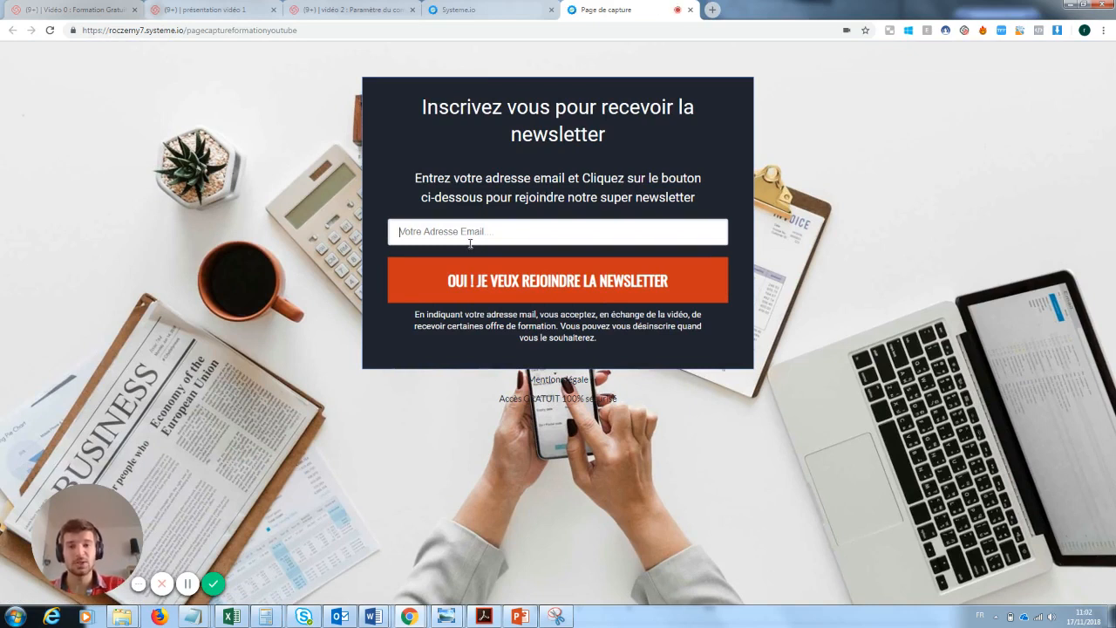
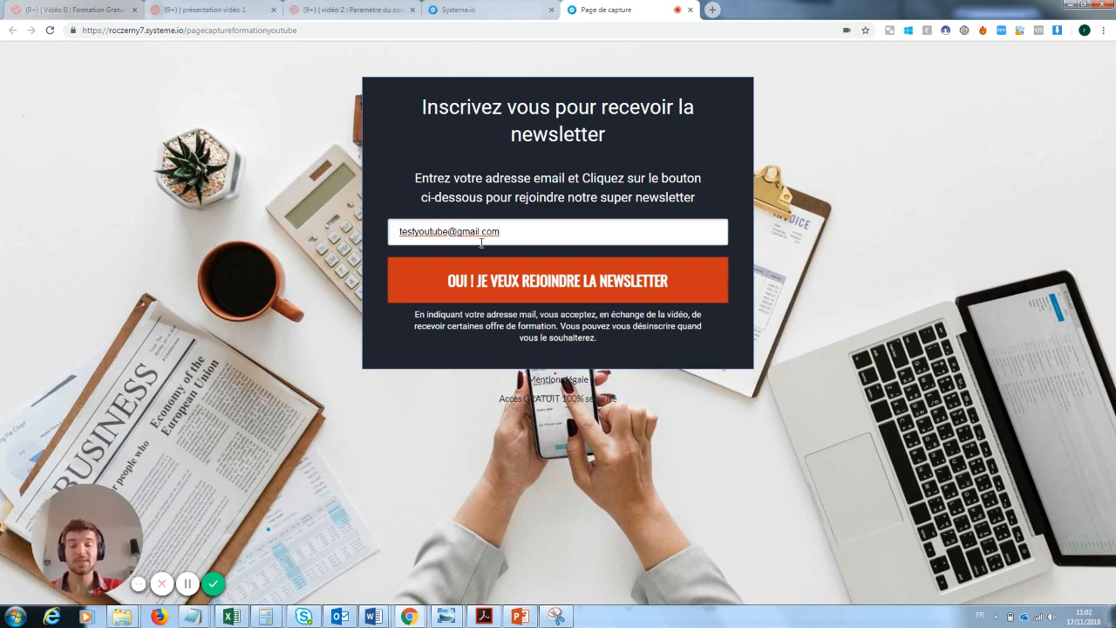
{"action": "left_click", "coordinate": [566, 283]}
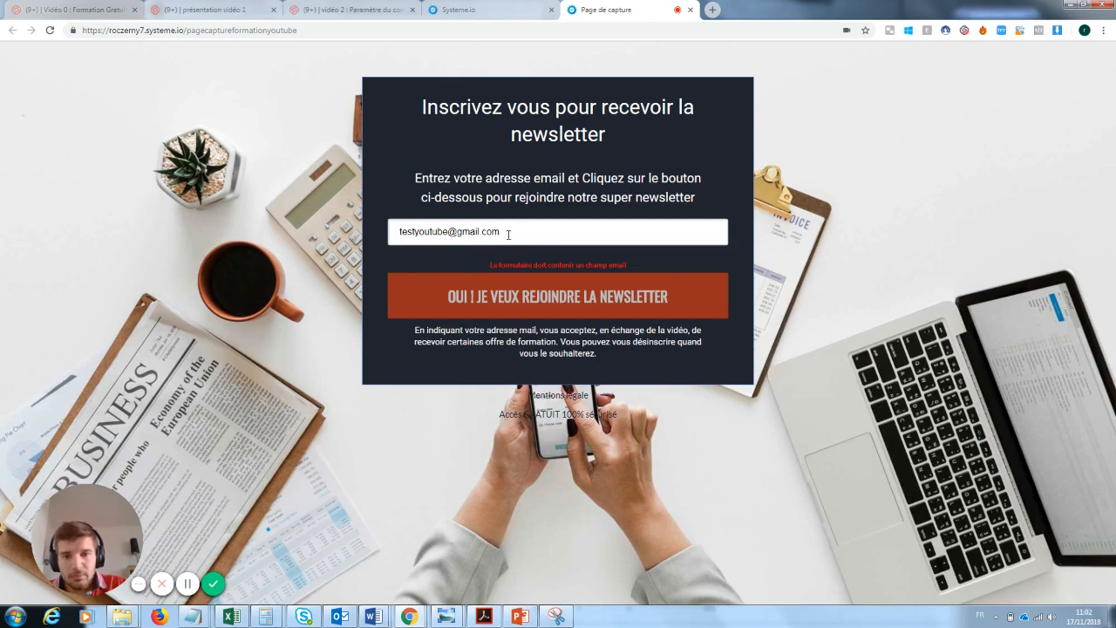
Shorten the test address and resubmit, which gives the missing email field error
{"action": "left_click_drag", "start_coordinate": [447, 231], "coordinate": [412, 231]}
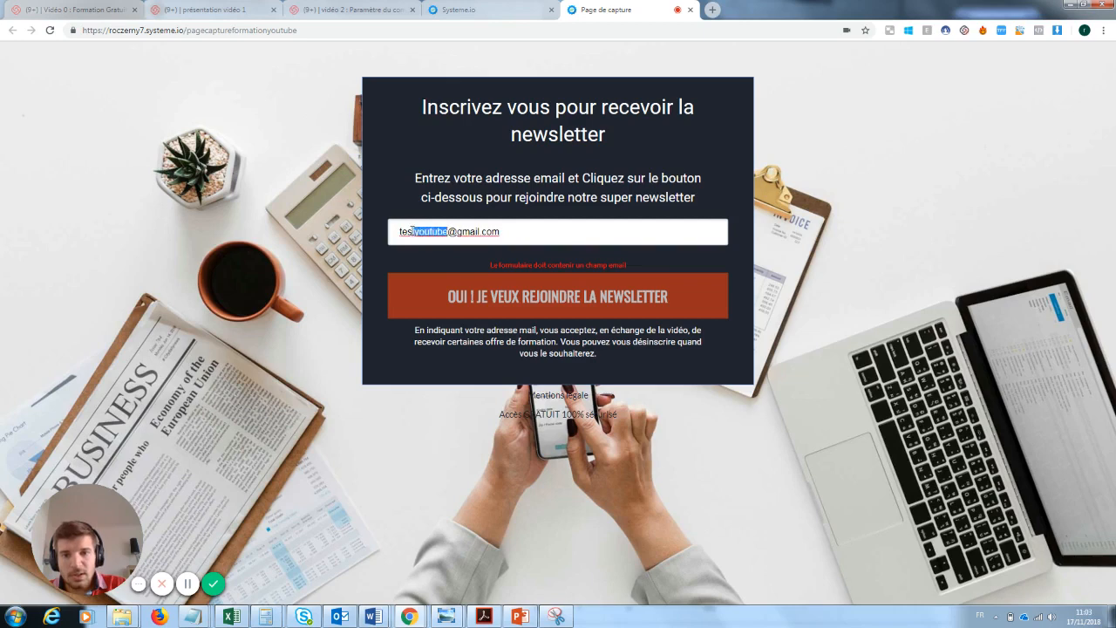
{"action": "key", "text": "BackSpace"}
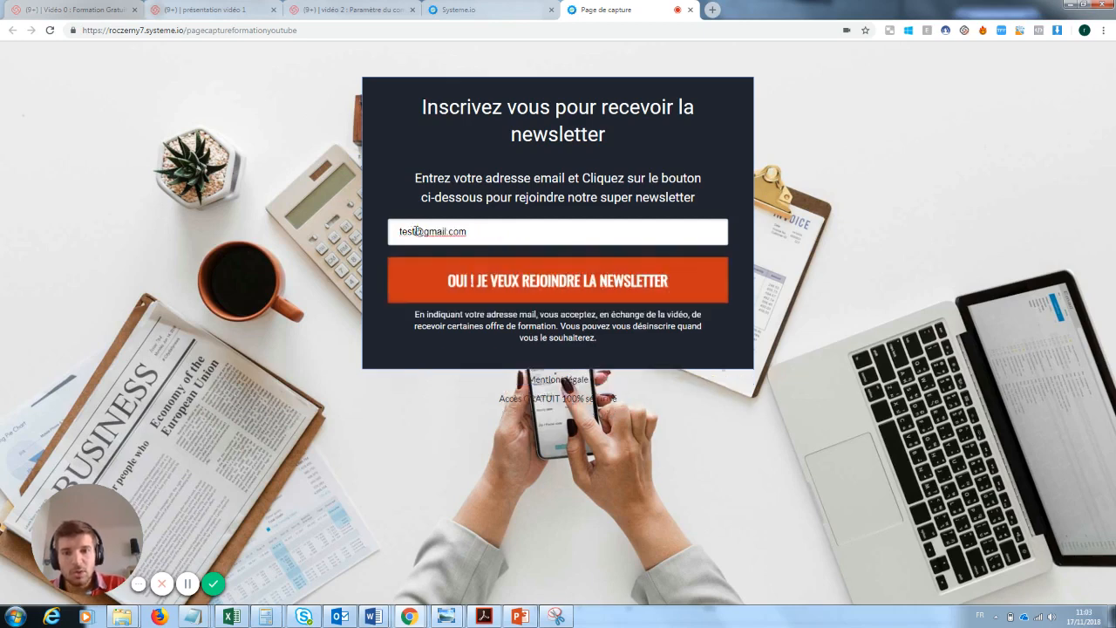
{"action": "left_click", "coordinate": [536, 284]}
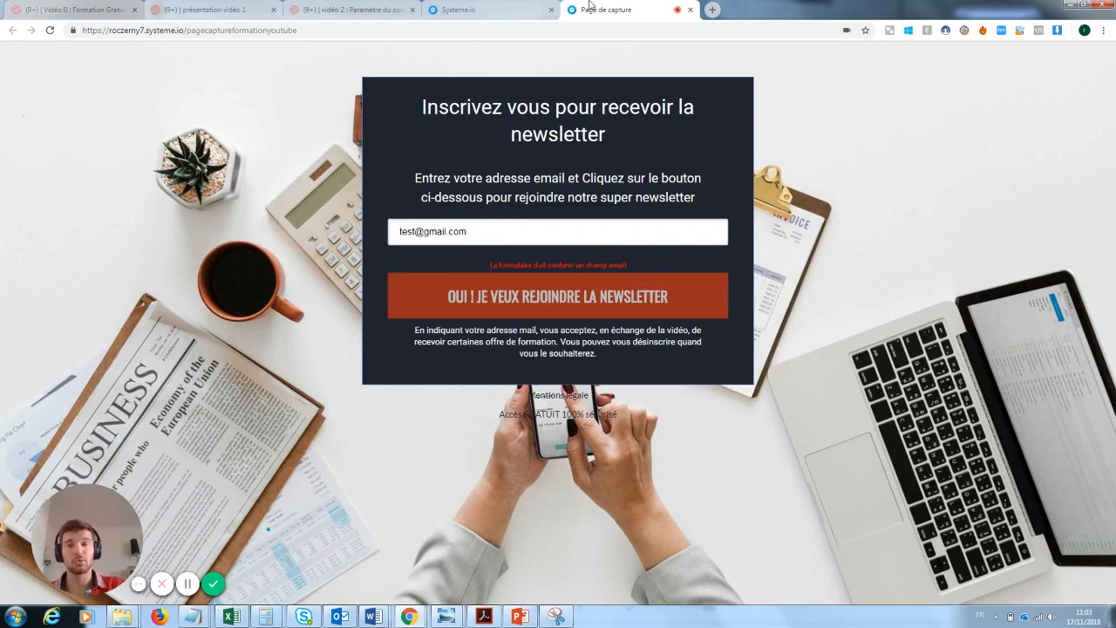
{"action": "left_click", "coordinate": [526, 6]}
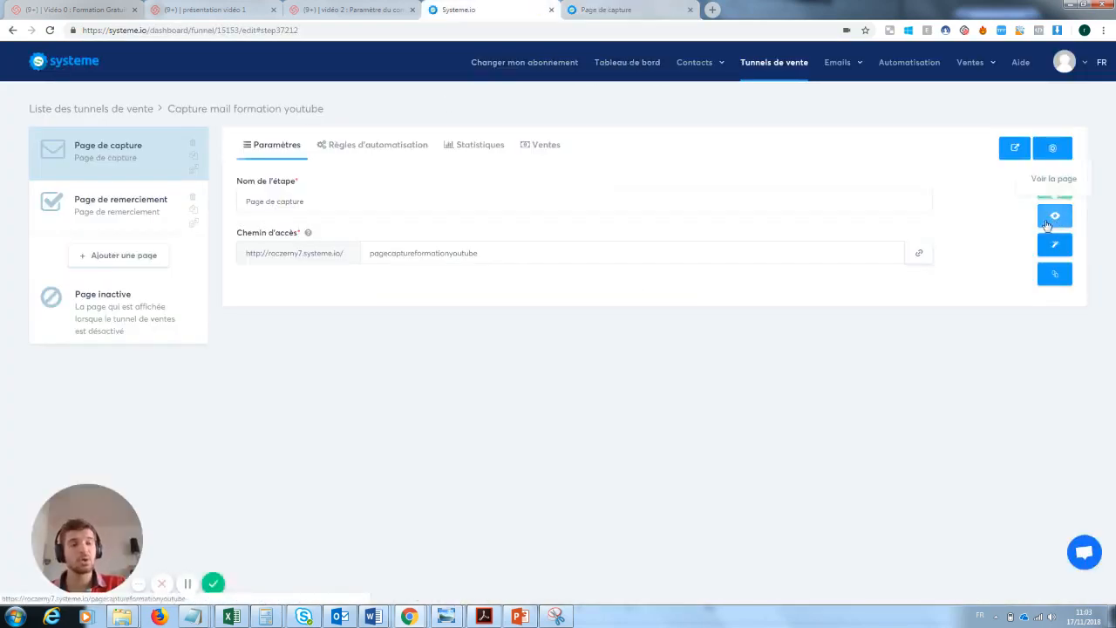
Make the form input an Email-type field with default value 'Rentre ton email ici :)' and save
{"action": "left_click", "coordinate": [1056, 248]}
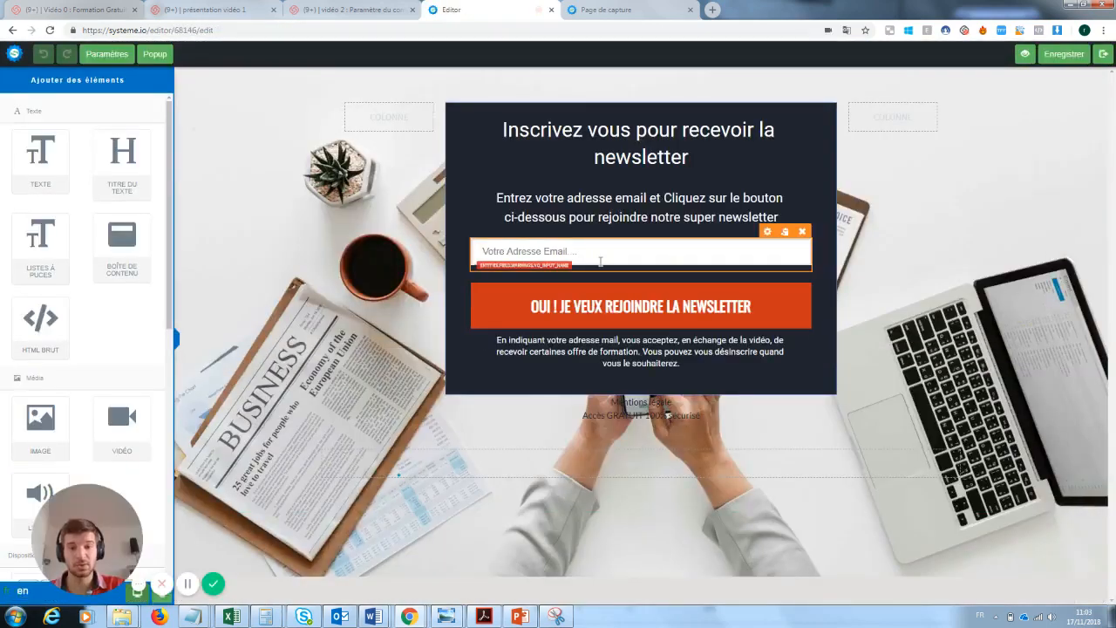
{"action": "left_click", "coordinate": [600, 261]}
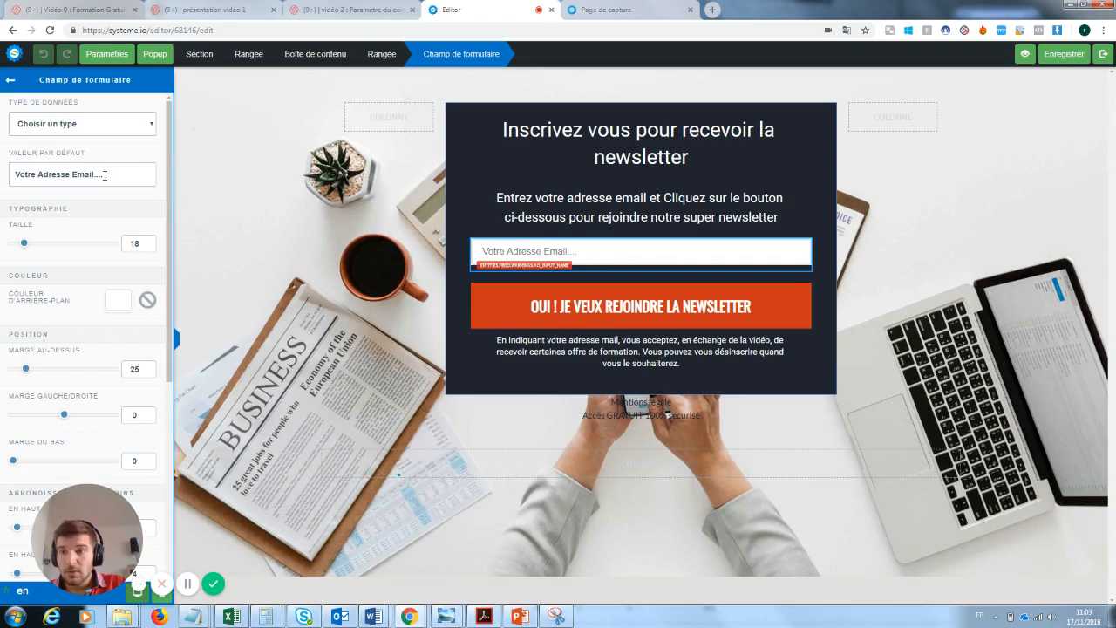
{"action": "left_click", "coordinate": [108, 127]}
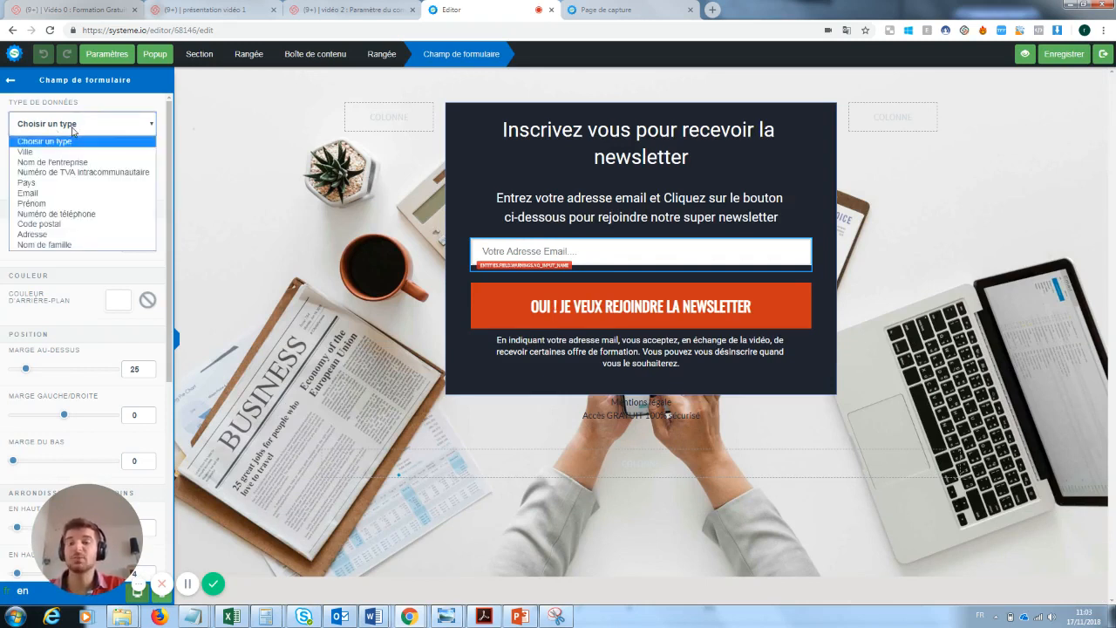
{"action": "left_click", "coordinate": [36, 195]}
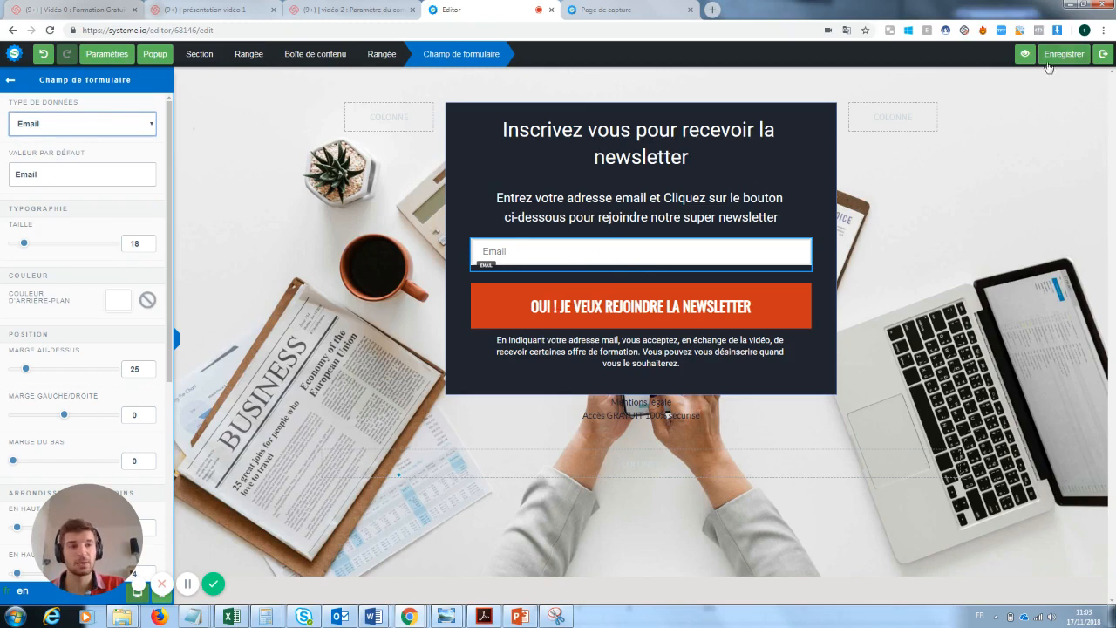
{"action": "left_click_drag", "start_coordinate": [37, 171], "coordinate": [0, 177]}
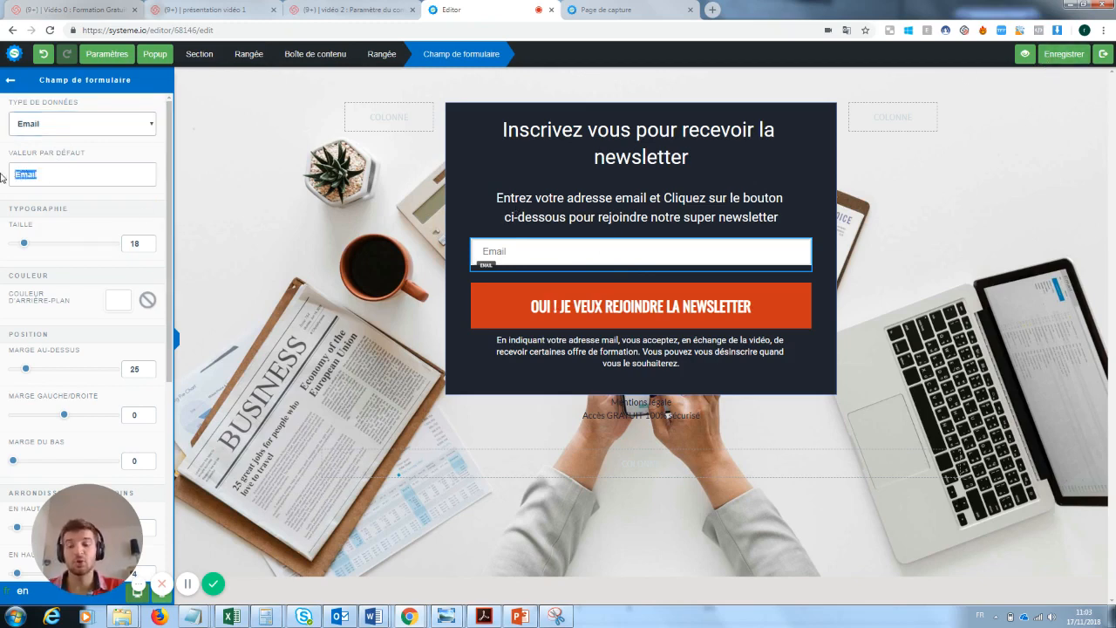
{"action": "type", "text": "Rentre"}
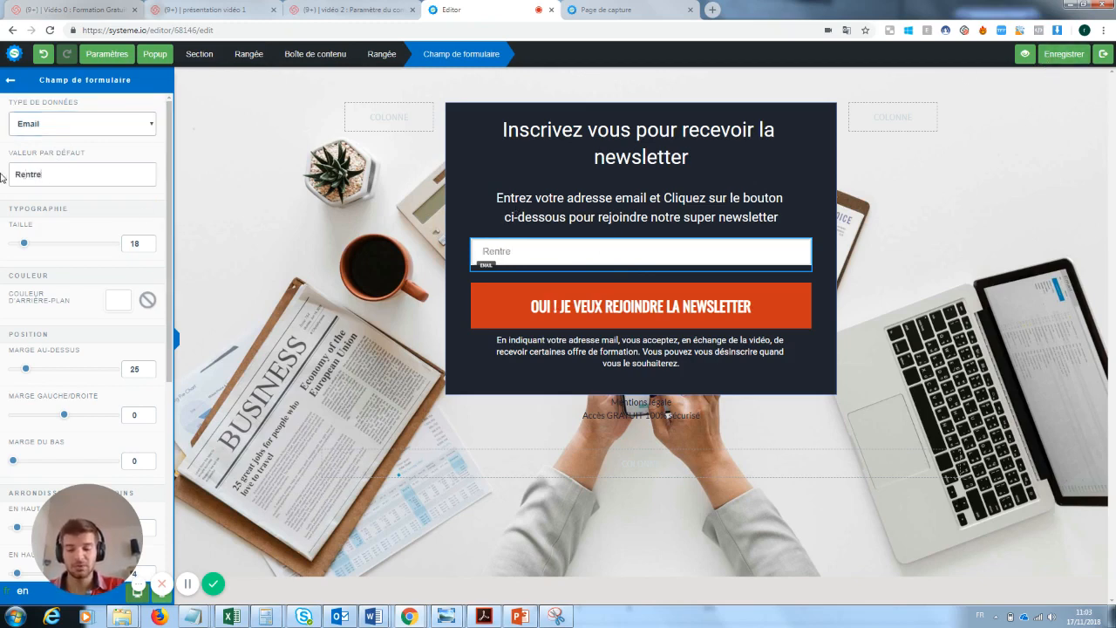
{"action": "type", "text": " ton email ici"}
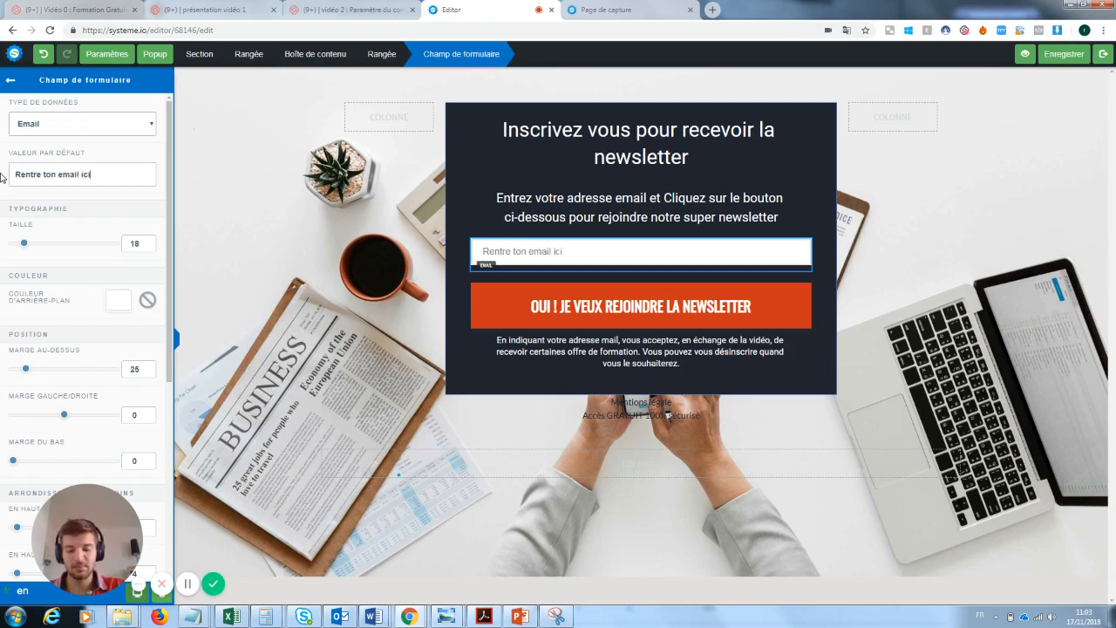
{"action": "type", "text": " :)"}
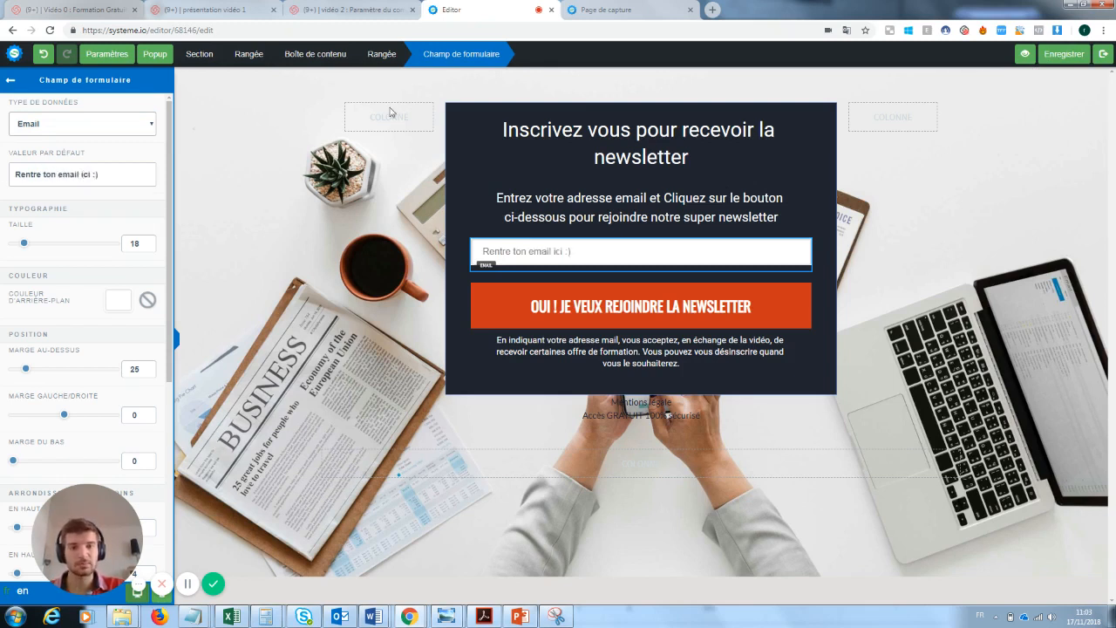
{"action": "left_click", "coordinate": [1056, 57]}
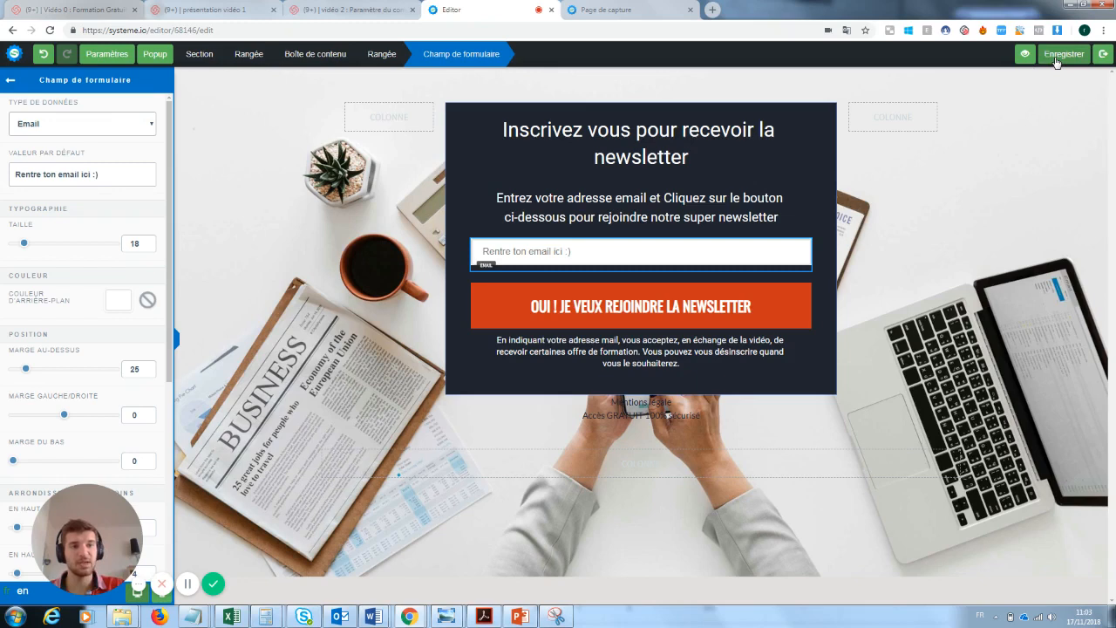
{"action": "left_click", "coordinate": [1108, 56]}
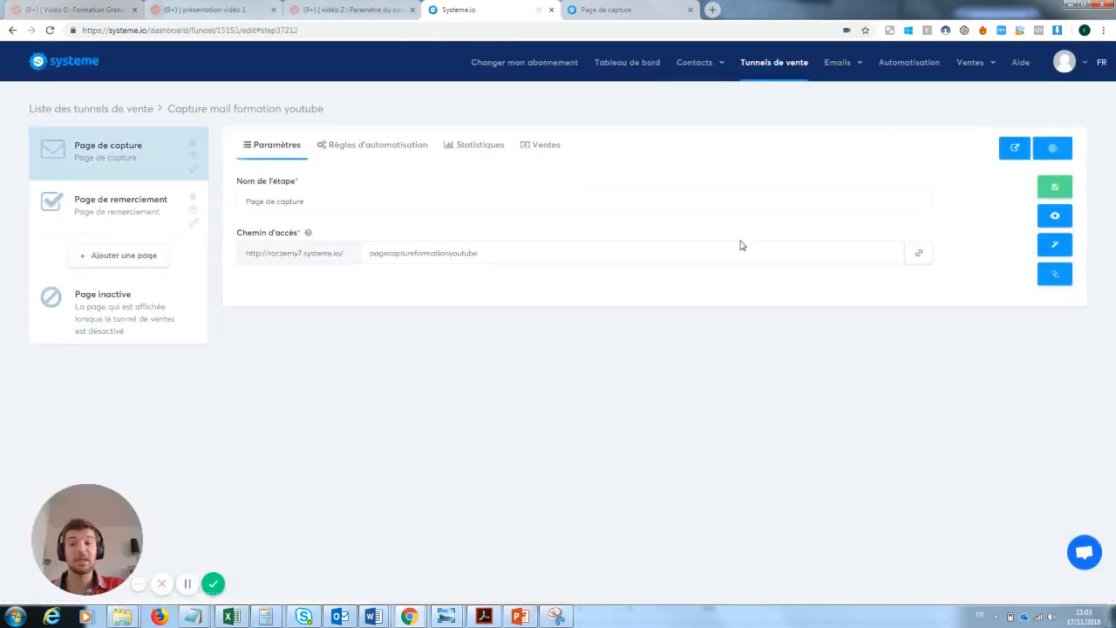
Subscribe a test email through the live capture page, then close the MERCI confirmation tab
{"action": "left_click", "coordinate": [1056, 218]}
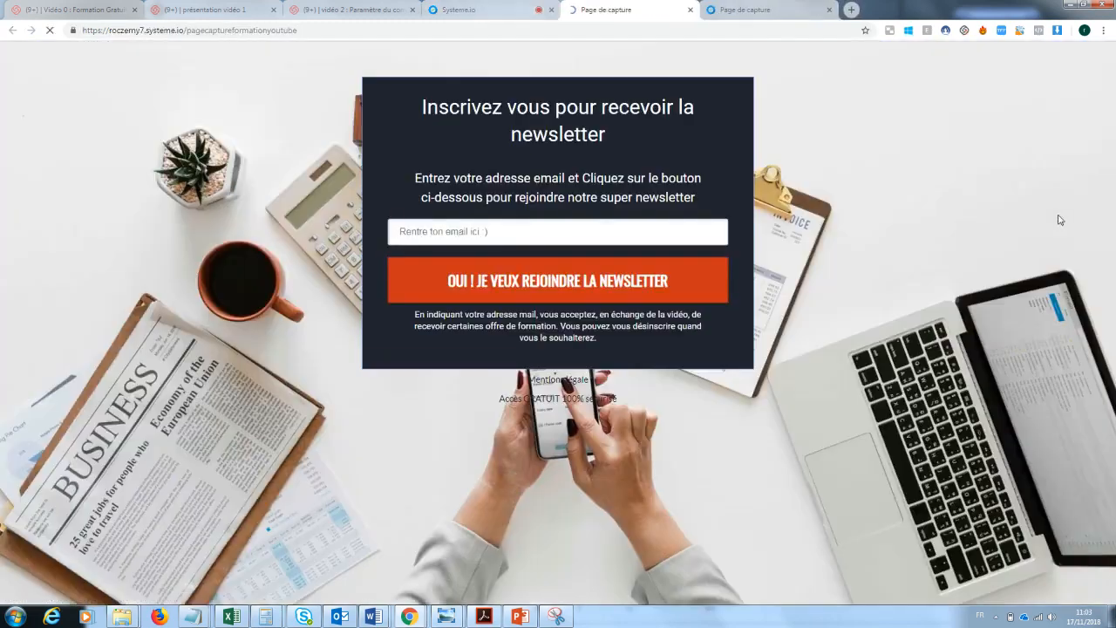
{"action": "left_click", "coordinate": [484, 223]}
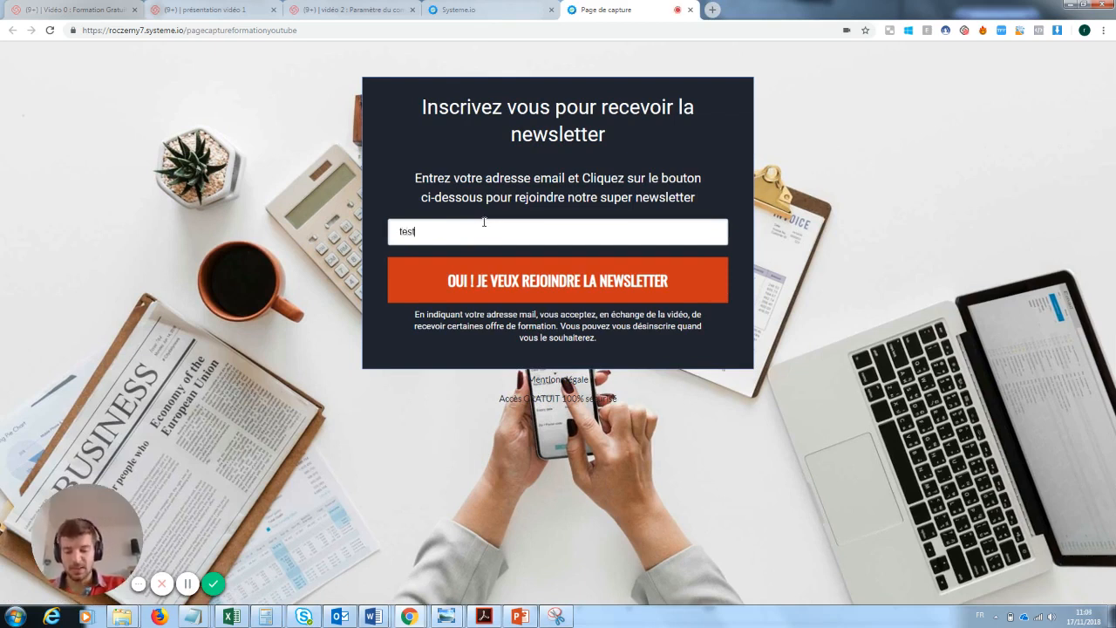
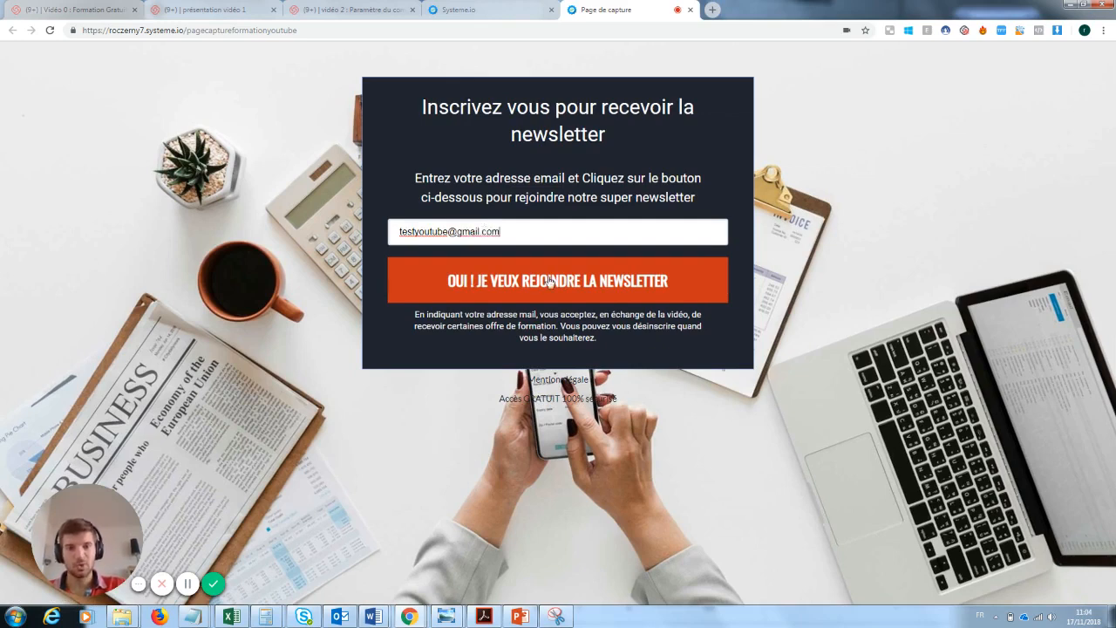
{"action": "left_click", "coordinate": [550, 281]}
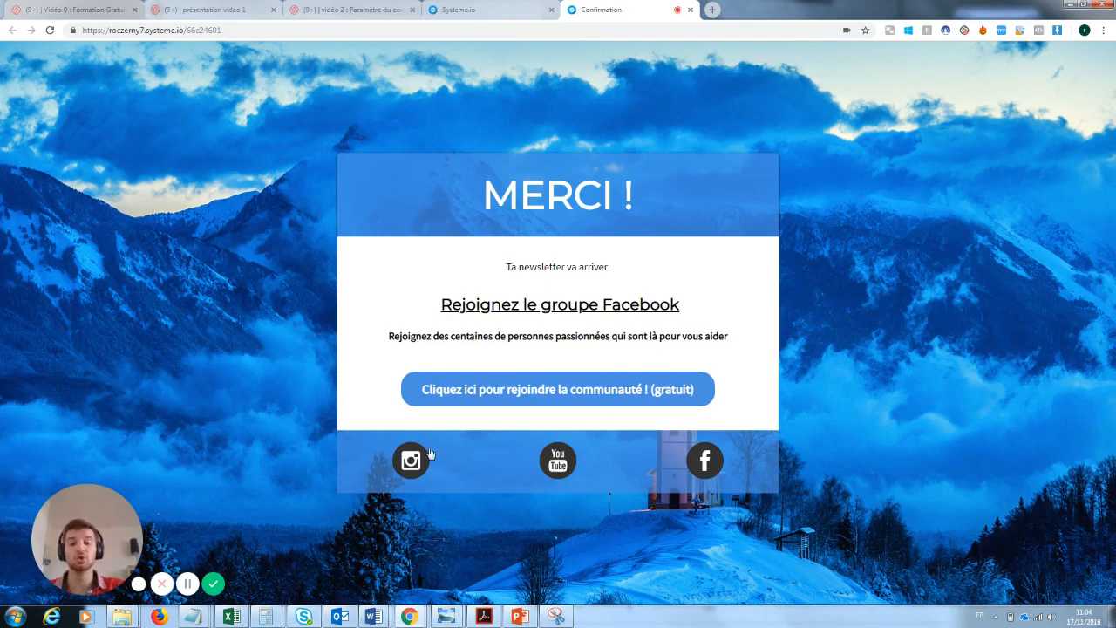
{"action": "left_click", "coordinate": [691, 9]}
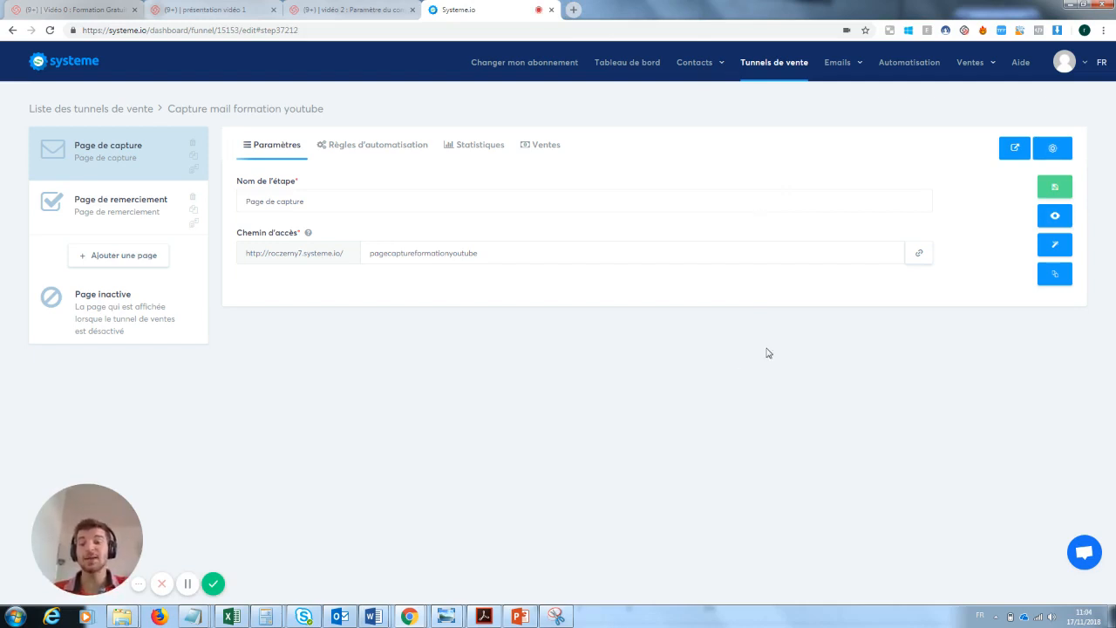
Confirm one captured contact in the Contacts list, then return to Tunnels de vente
{"action": "left_click", "coordinate": [695, 62]}
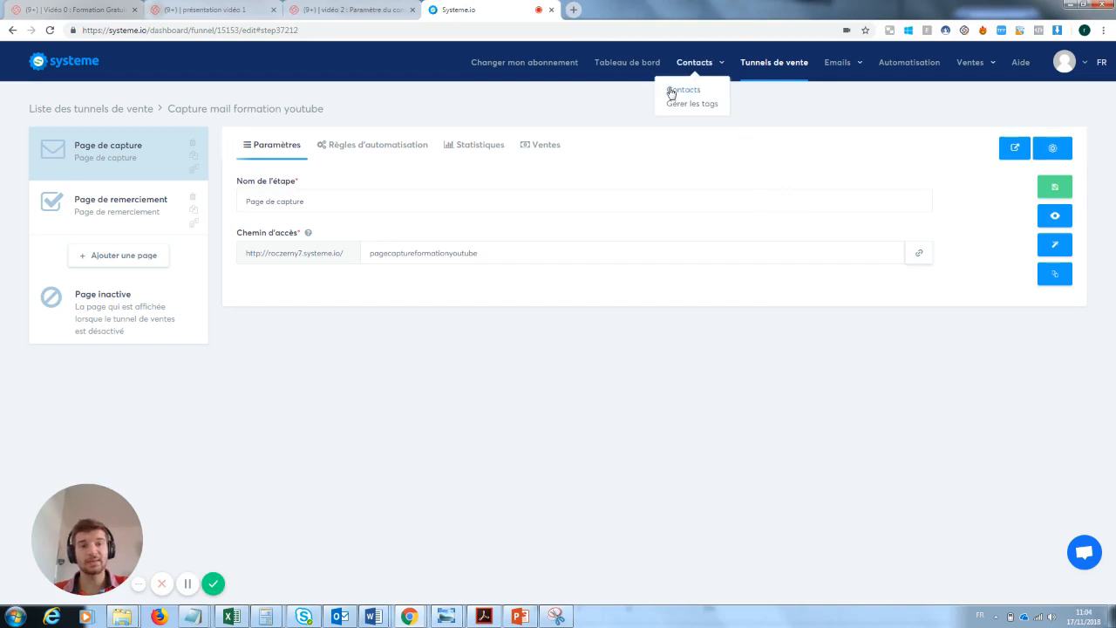
{"action": "left_click", "coordinate": [677, 92]}
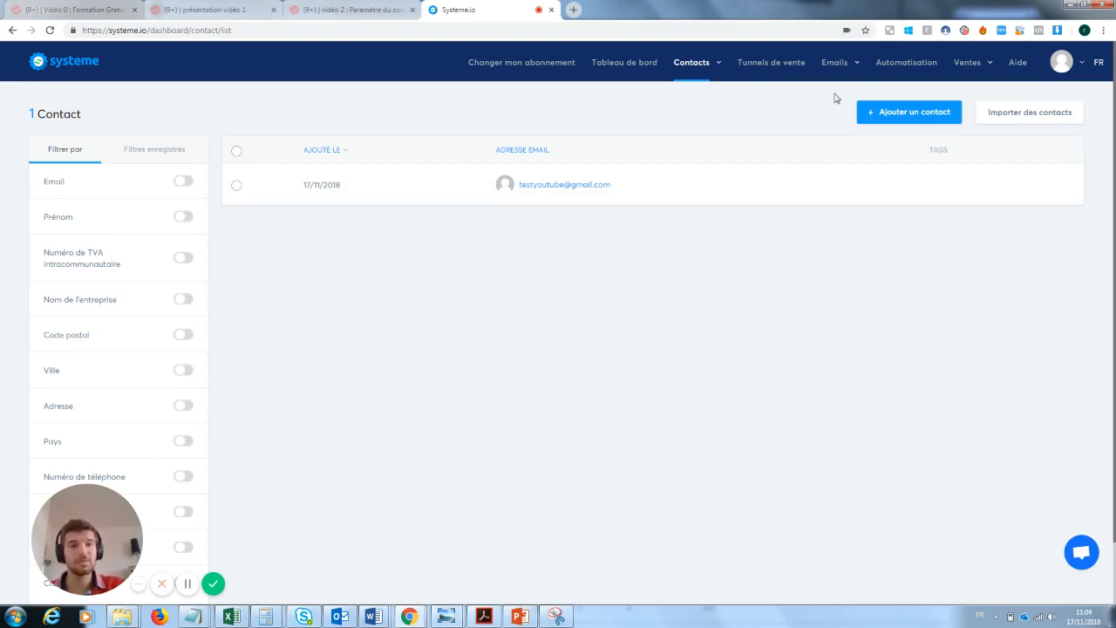
{"action": "mouse_move", "coordinate": [837, 63]}
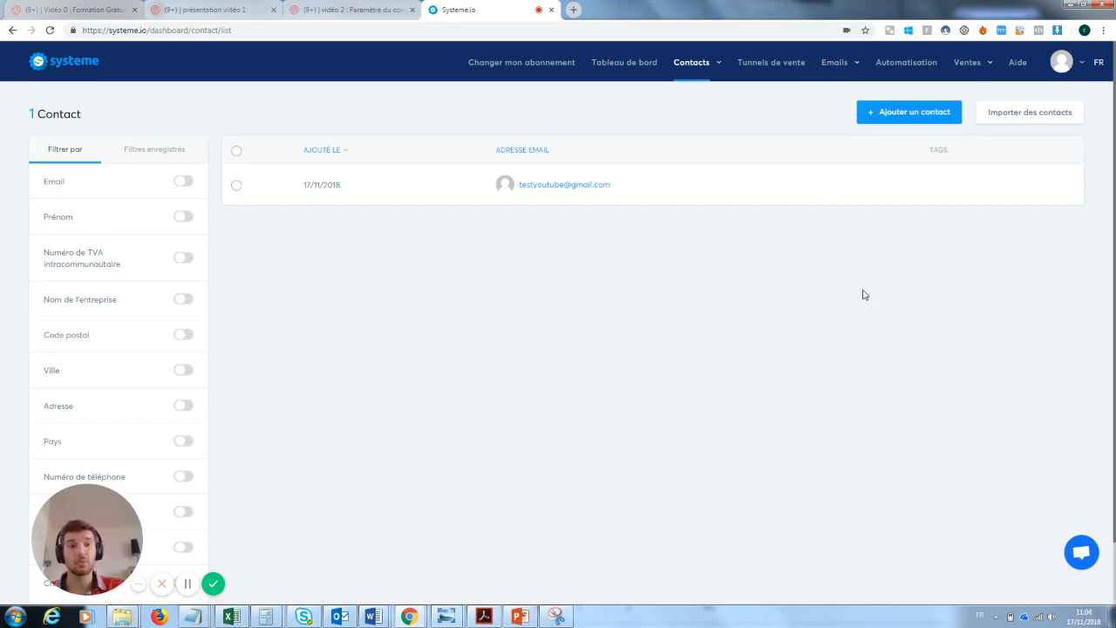
{"action": "left_click", "coordinate": [779, 65]}
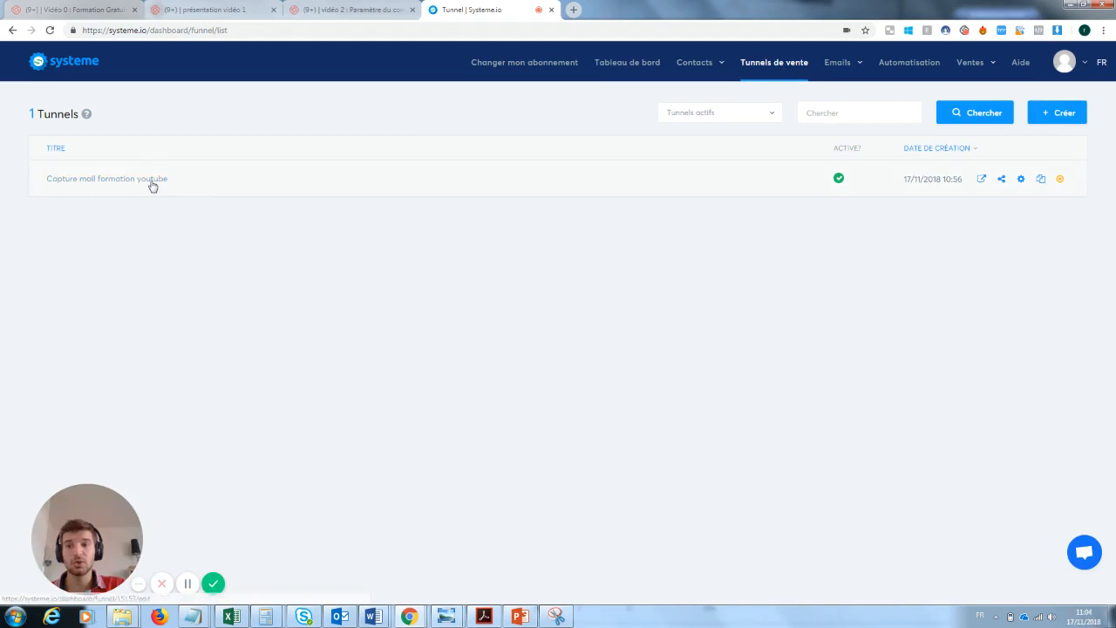
Open the Capture mail formation youtube funnel's Règles d'automatisation tab and review the Déclencheur section
{"action": "left_click", "coordinate": [152, 186]}
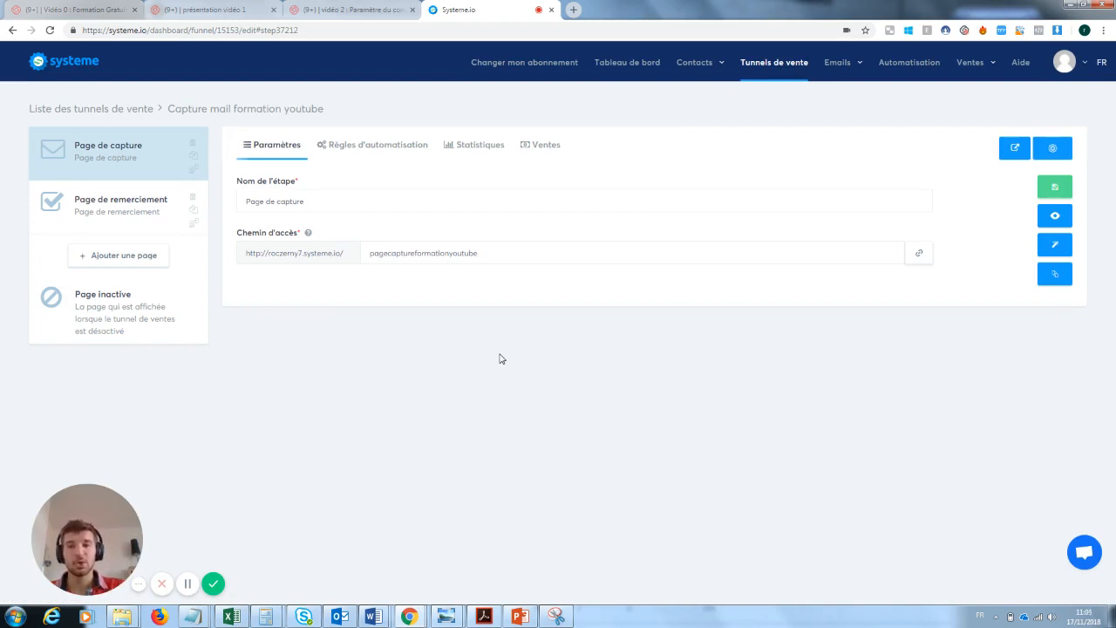
{"action": "left_click", "coordinate": [368, 149]}
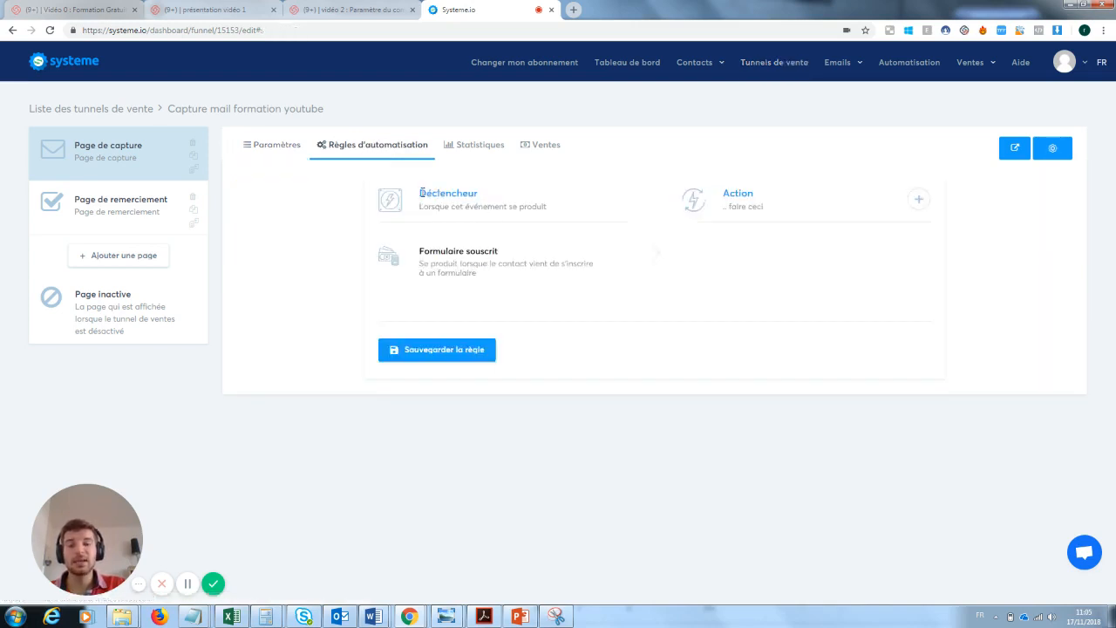
{"action": "left_click_drag", "start_coordinate": [421, 193], "coordinate": [486, 194]}
{"action": "left_click", "coordinate": [491, 198]}
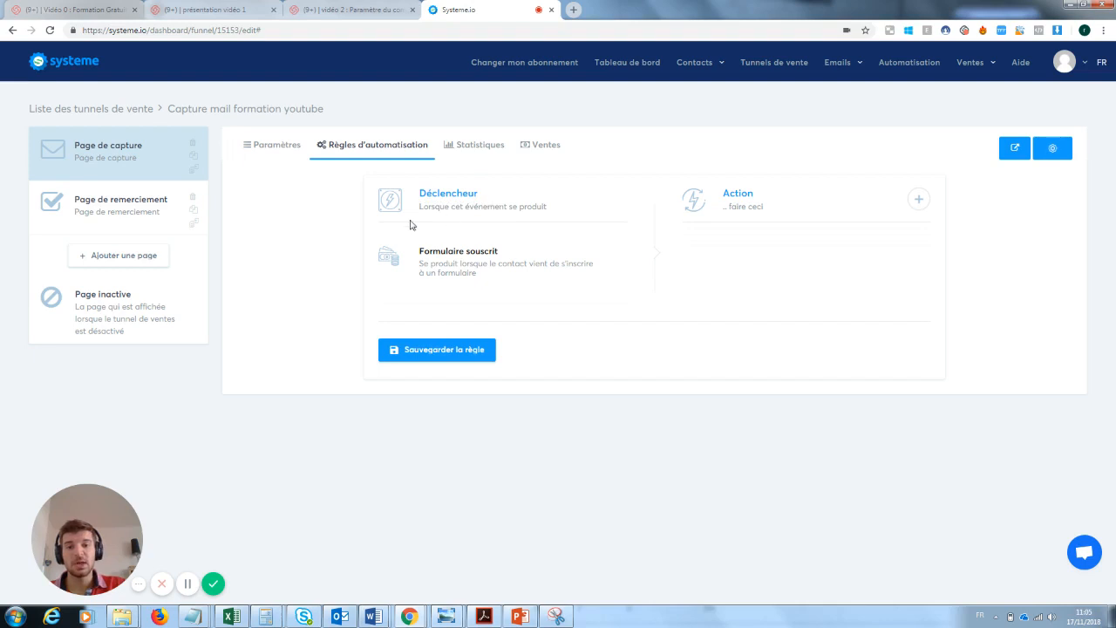
{"action": "left_click_drag", "start_coordinate": [420, 207], "coordinate": [556, 221]}
{"action": "left_click", "coordinate": [473, 263]}
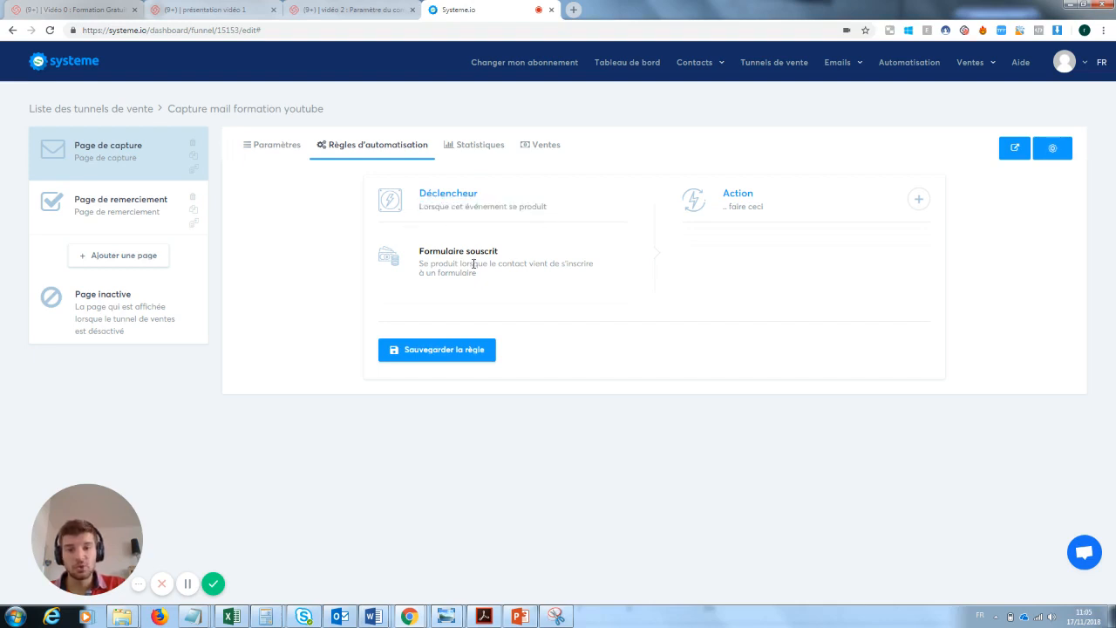
Add an Envoyer un email action after the Formulaire souscrit trigger
{"action": "left_click_drag", "start_coordinate": [510, 251], "coordinate": [431, 252]}
{"action": "left_click", "coordinate": [421, 261]}
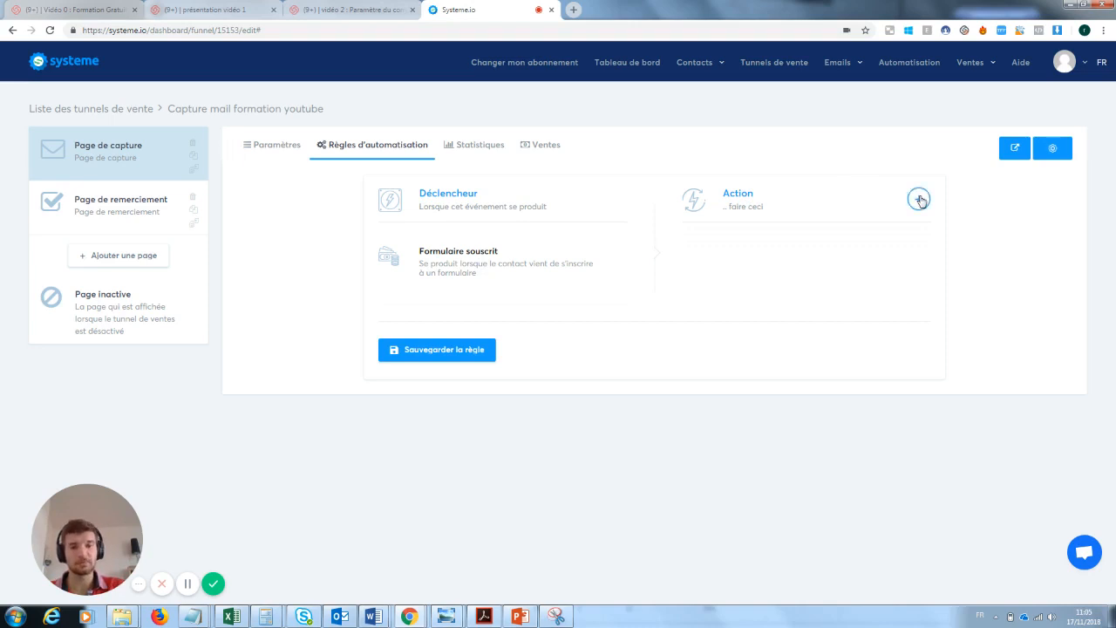
{"action": "left_click", "coordinate": [919, 200]}
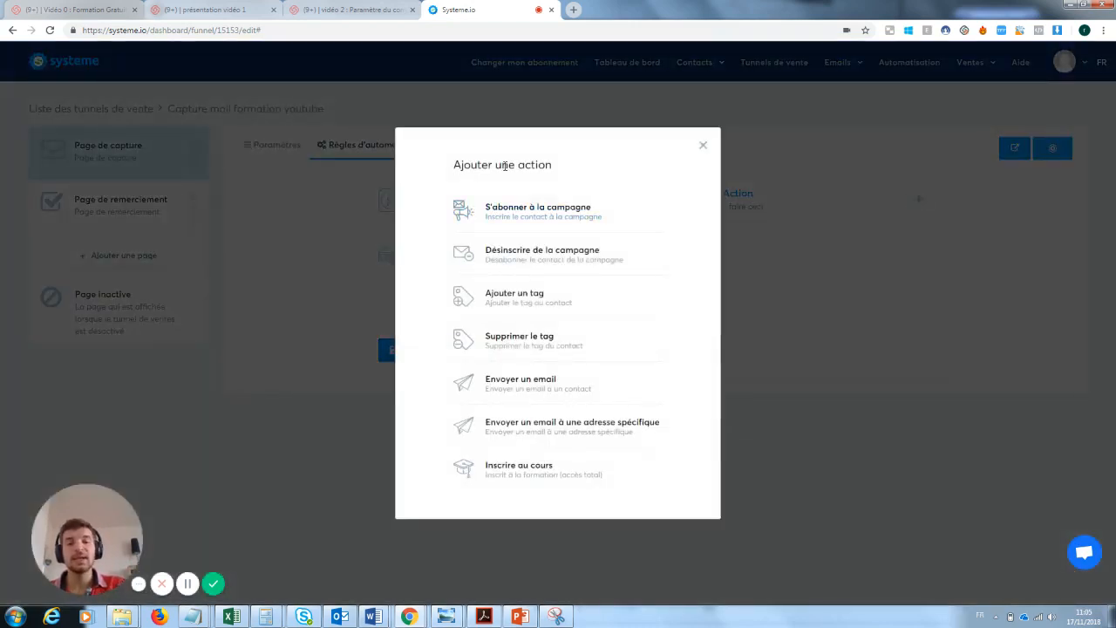
{"action": "left_click", "coordinate": [526, 385]}
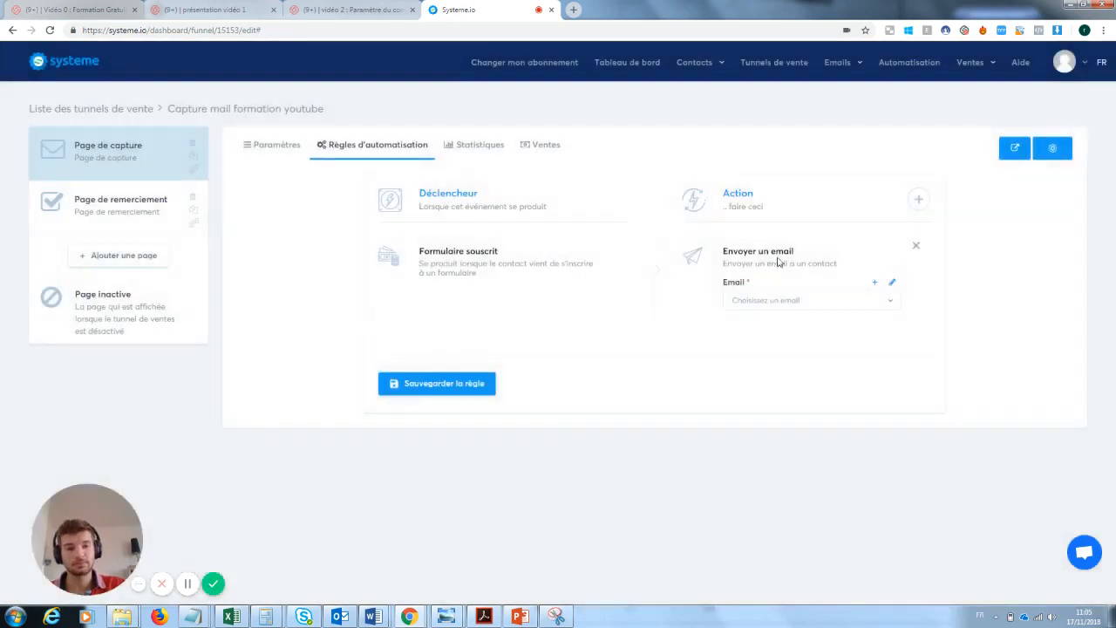
{"action": "left_click", "coordinate": [892, 286]}
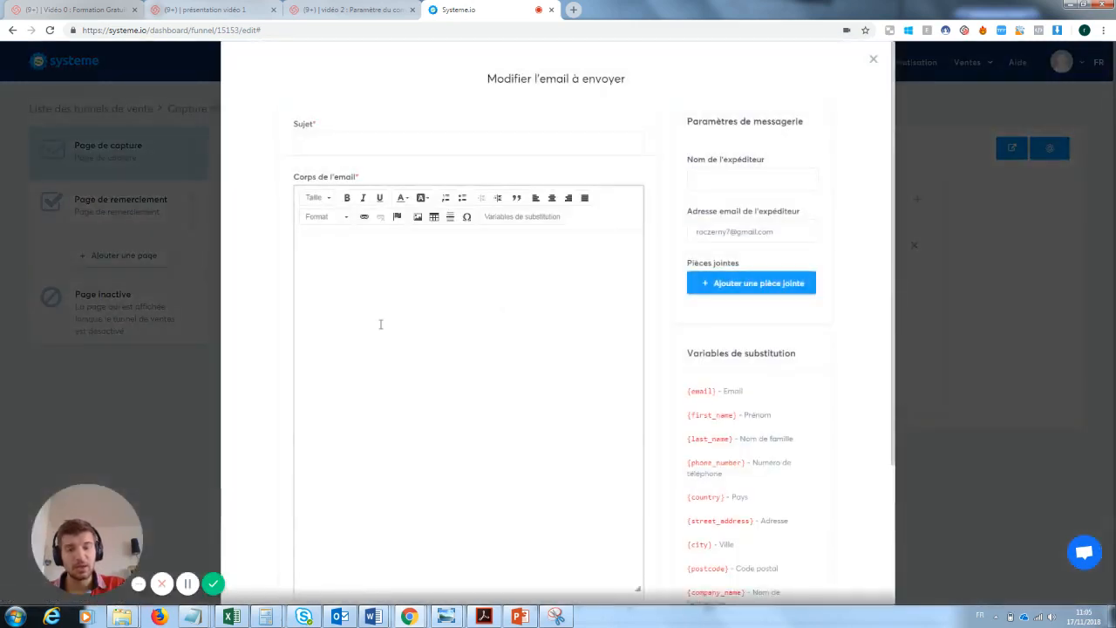
{"action": "left_click", "coordinate": [381, 304]}
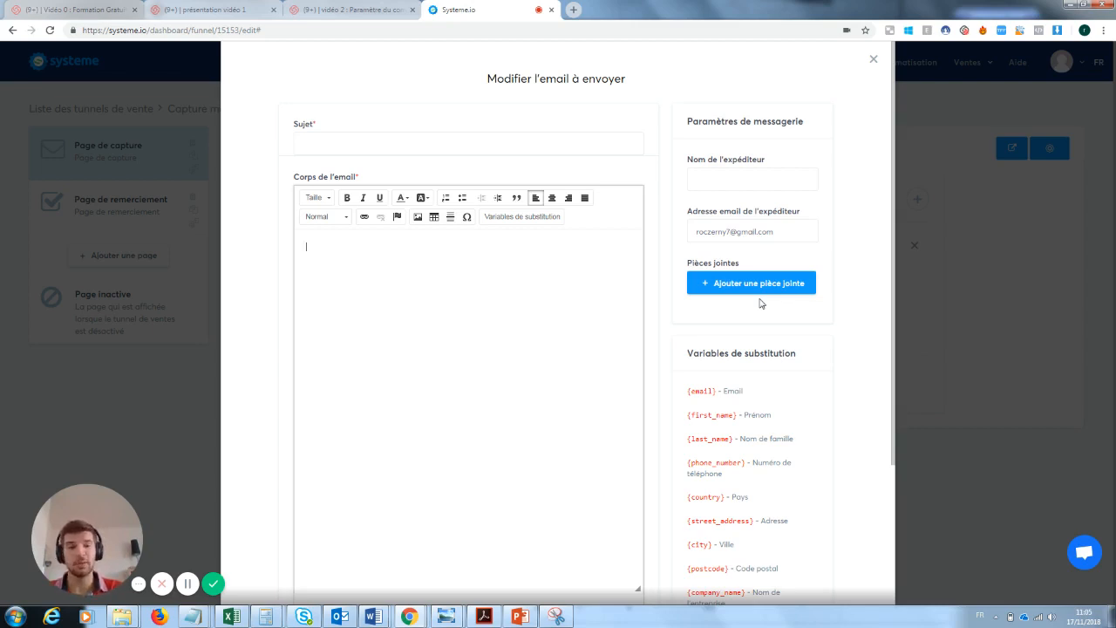
{"action": "left_click", "coordinate": [874, 59]}
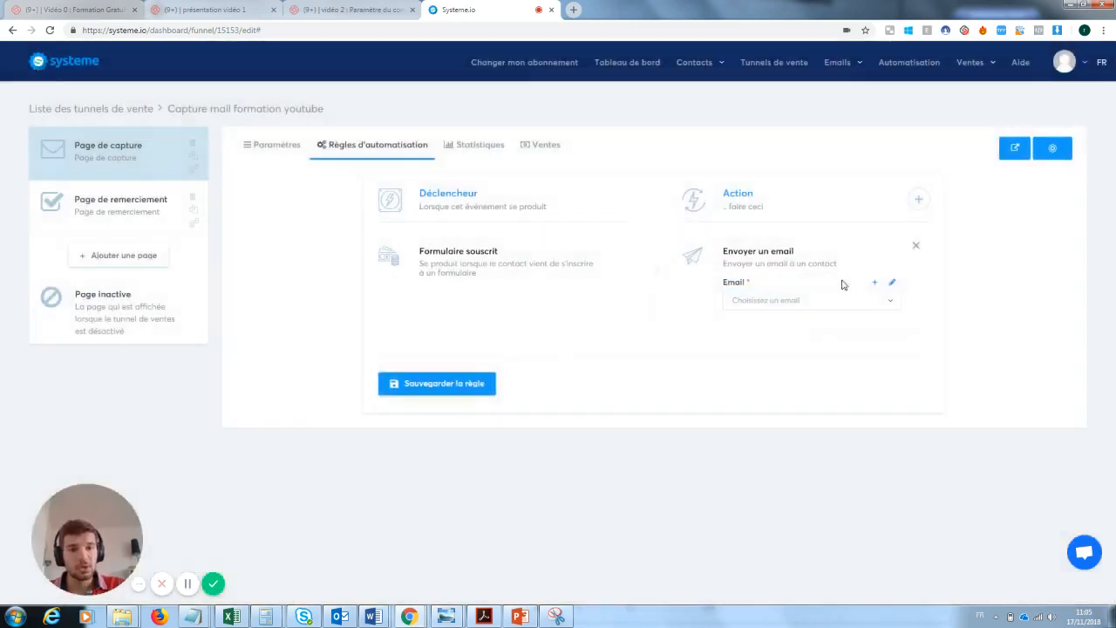
Swap the send-email action for Ajouter un tag and, with no tags available, go to Liste des tags
{"action": "left_click", "coordinate": [916, 246]}
{"action": "left_click", "coordinate": [919, 200]}
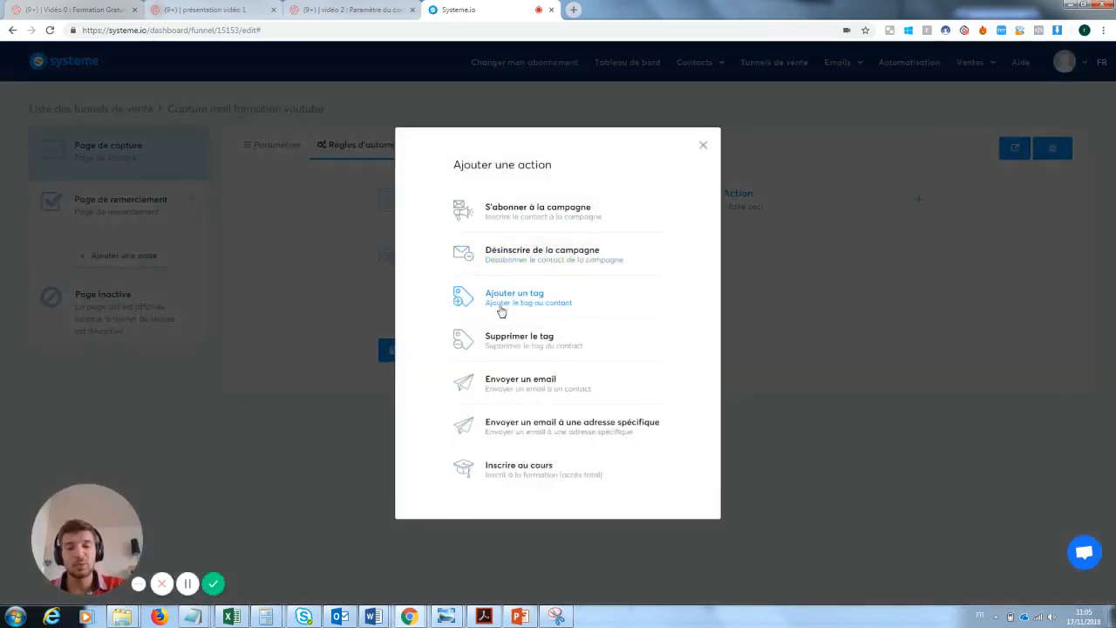
{"action": "left_click", "coordinate": [527, 305]}
{"action": "left_click", "coordinate": [765, 300]}
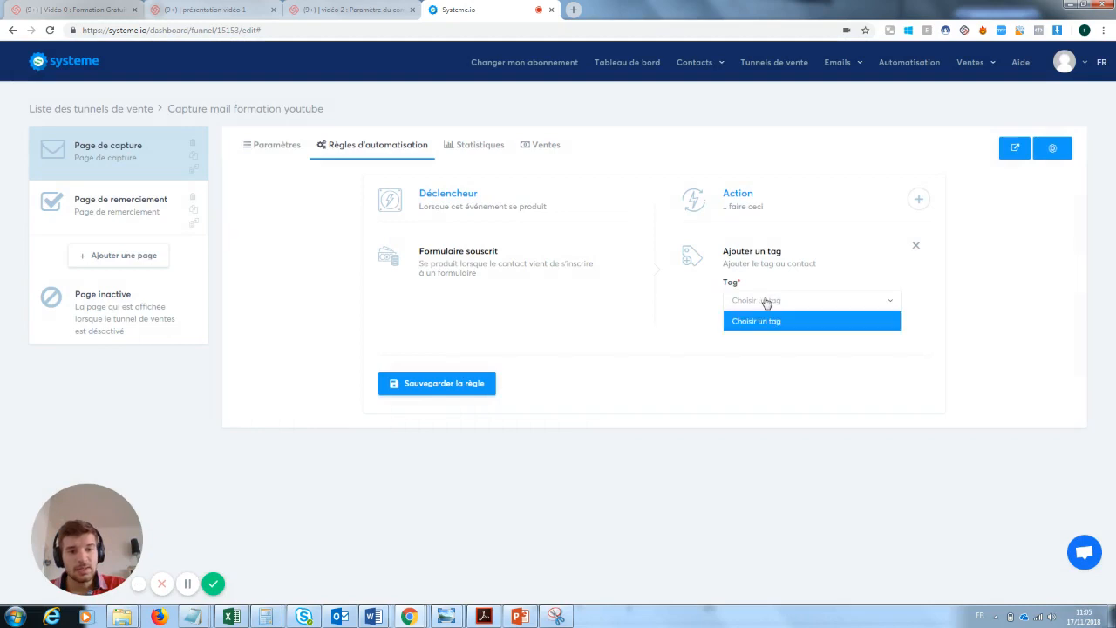
{"action": "left_click", "coordinate": [766, 301]}
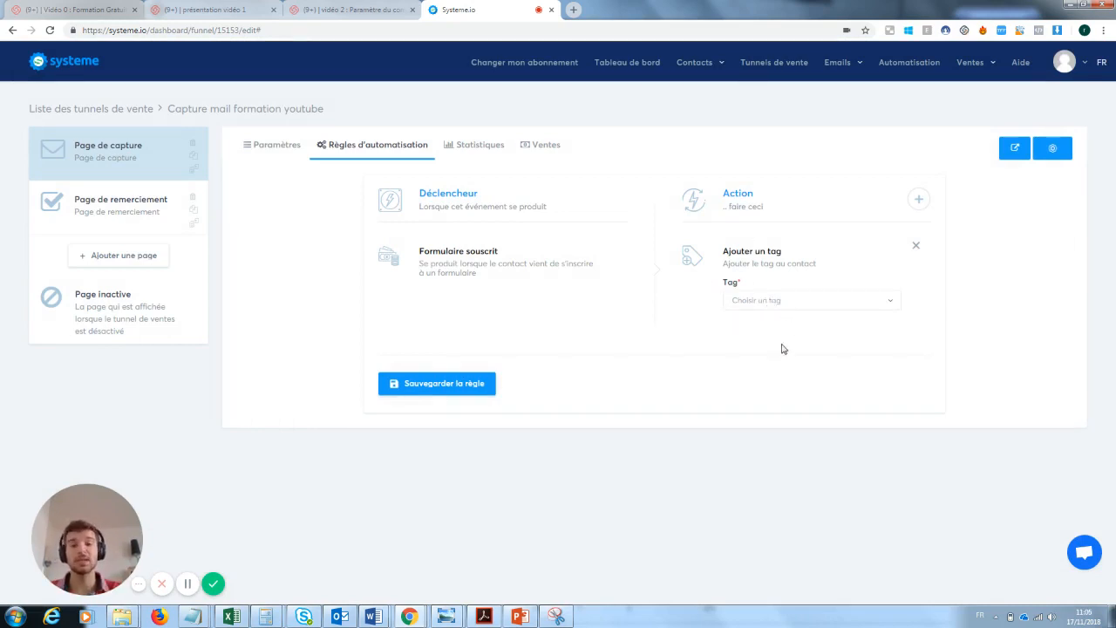
{"action": "mouse_move", "coordinate": [710, 67]}
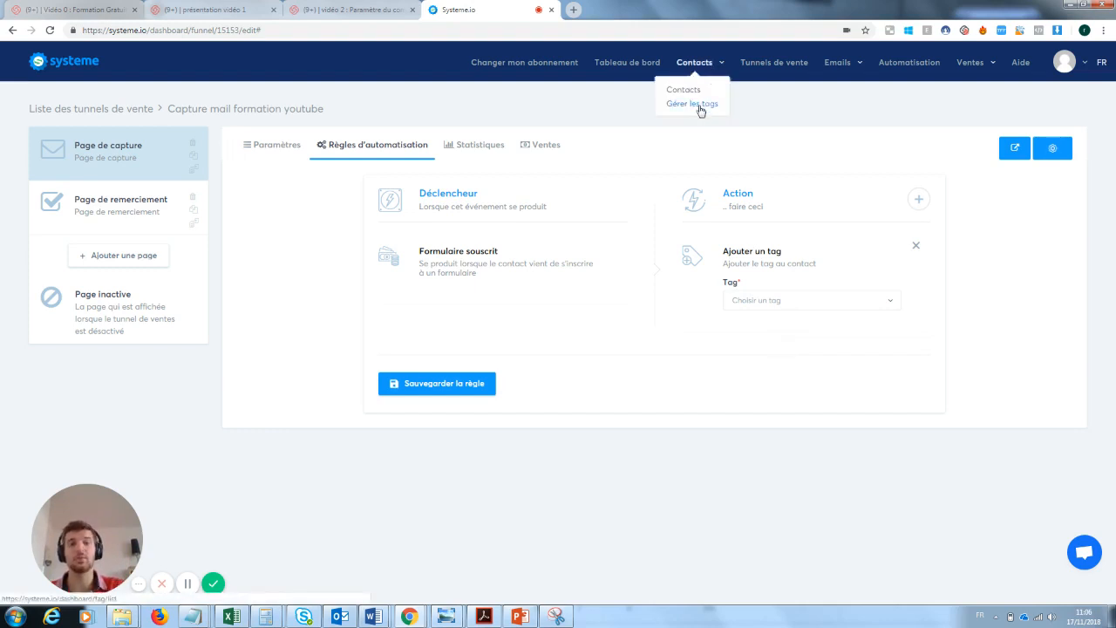
{"action": "left_click", "coordinate": [700, 107]}
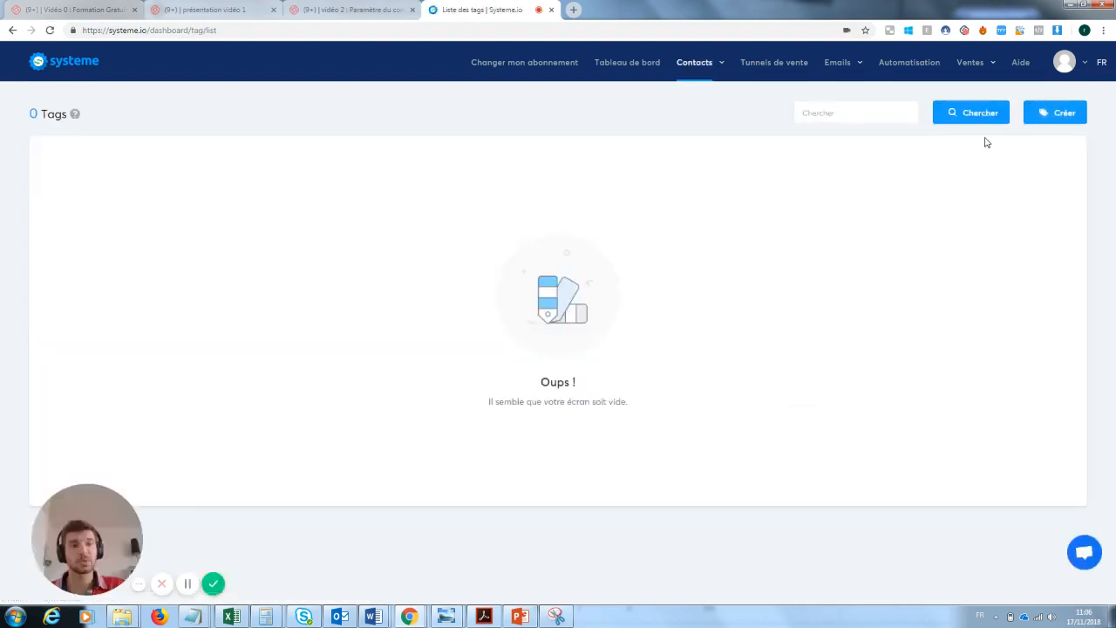
Create a new tag named 'Prospect inscrit à la newsletter te' and attempt to save it
{"action": "left_click", "coordinate": [1059, 112]}
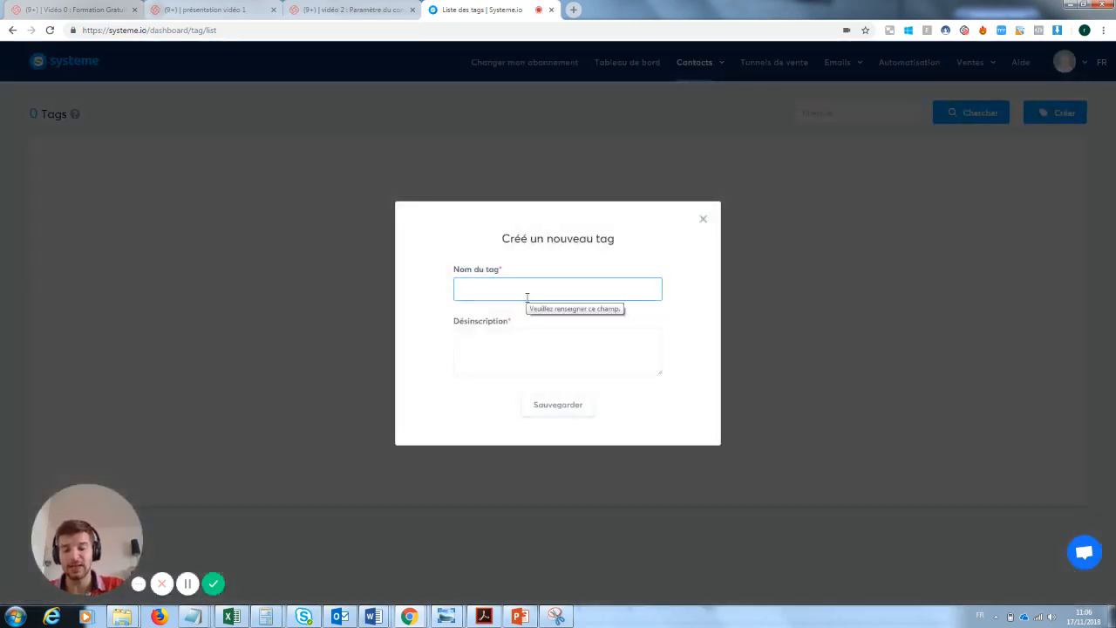
{"action": "type", "text": "Prospe"}
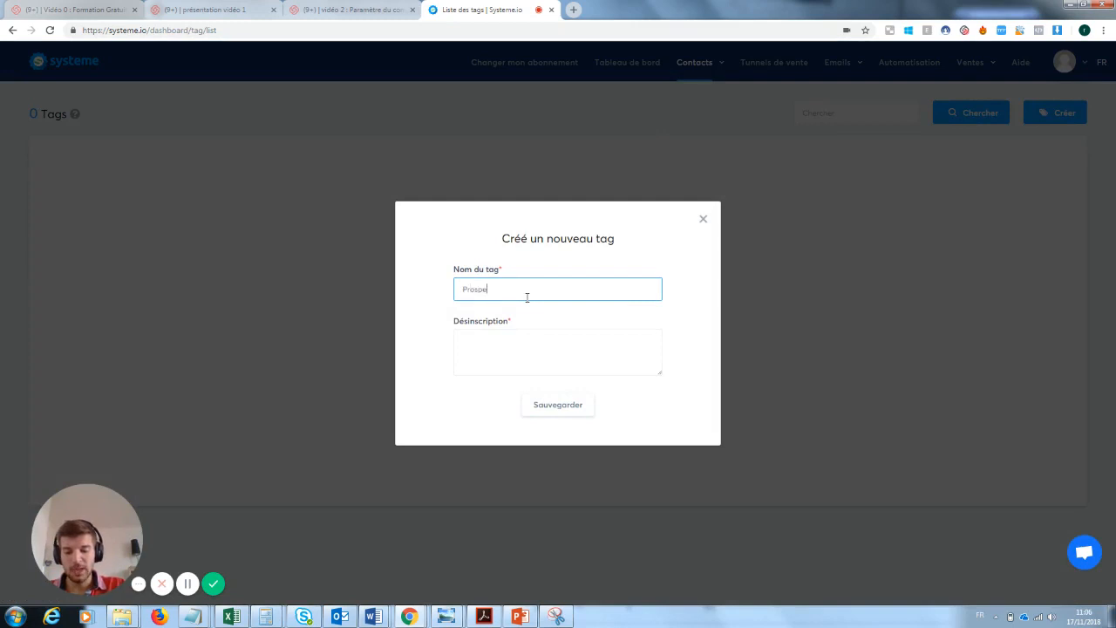
{"action": "type", "text": "ct inscrit "}
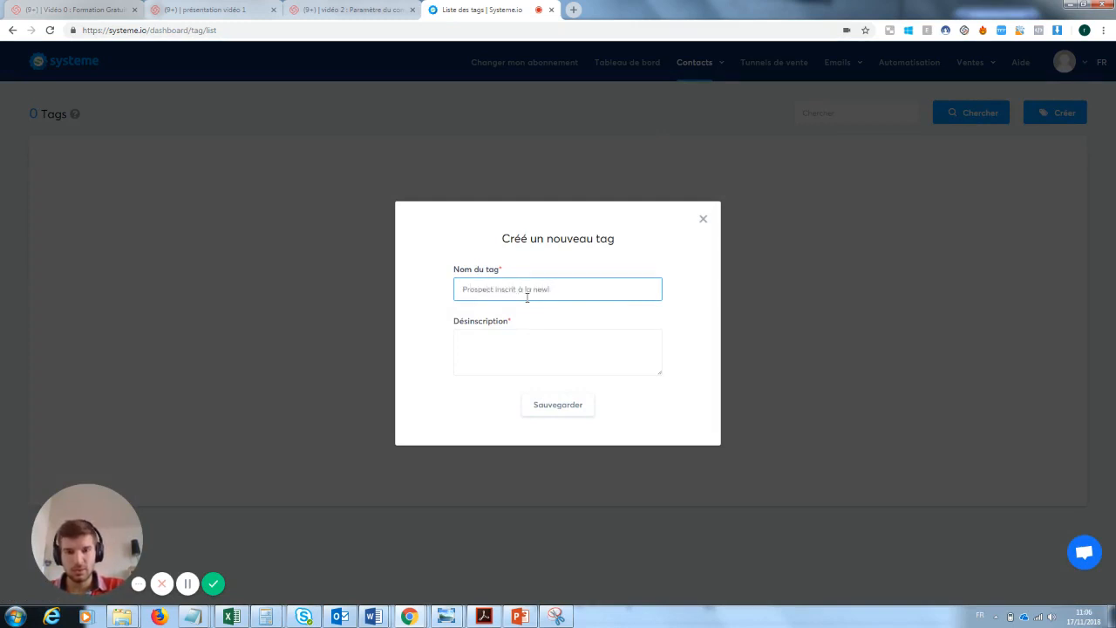
{"action": "type", "text": "à la newsletter test"}
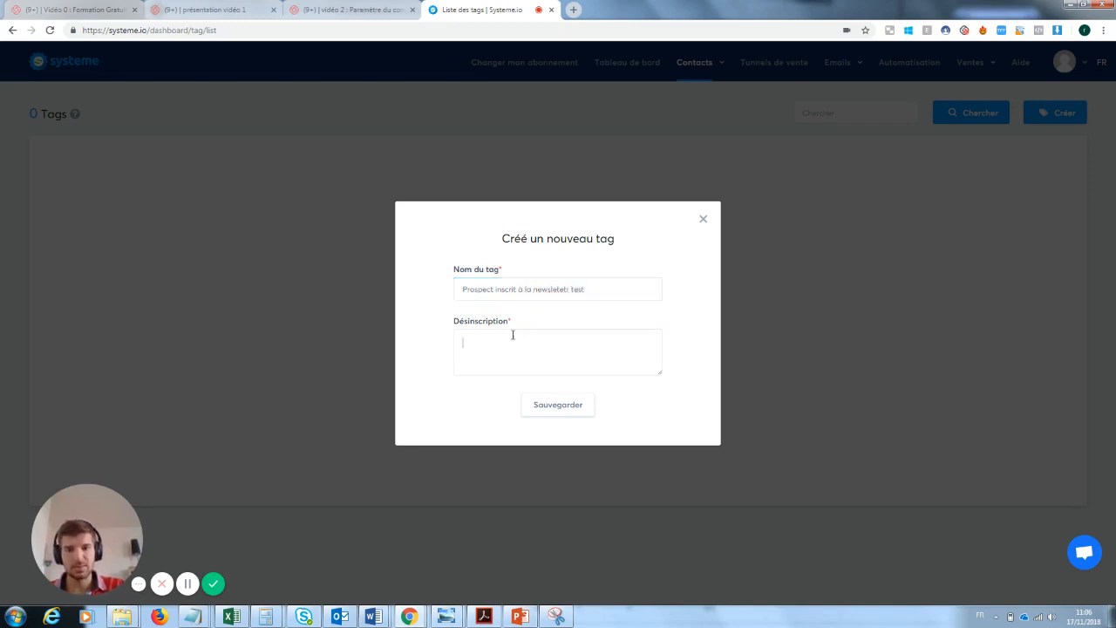
{"action": "left_click", "coordinate": [513, 335]}
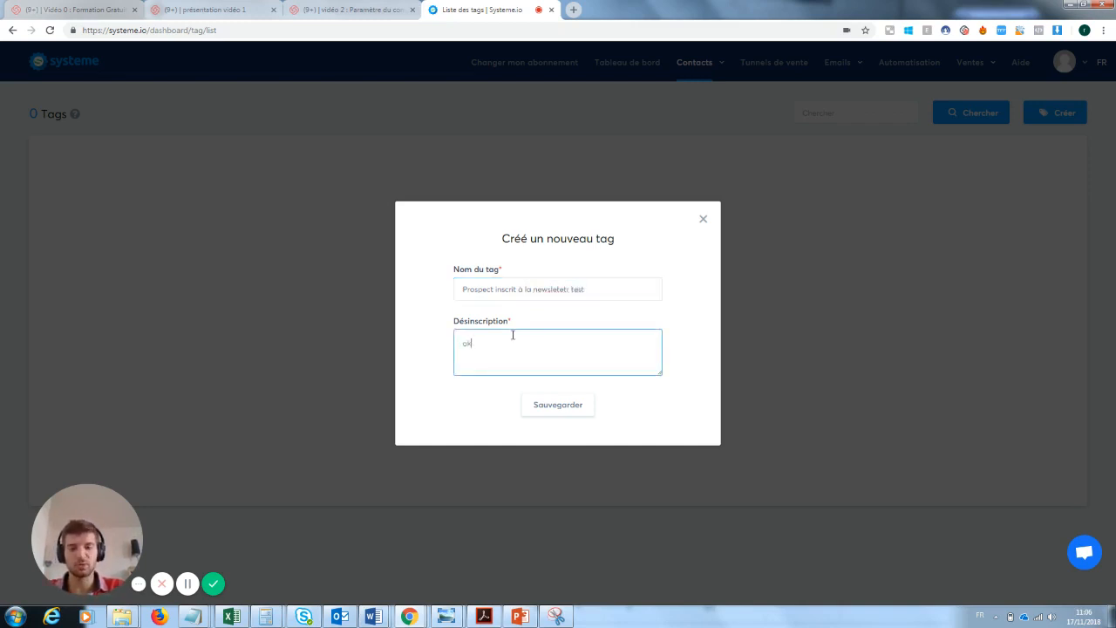
{"action": "left_click", "coordinate": [578, 417]}
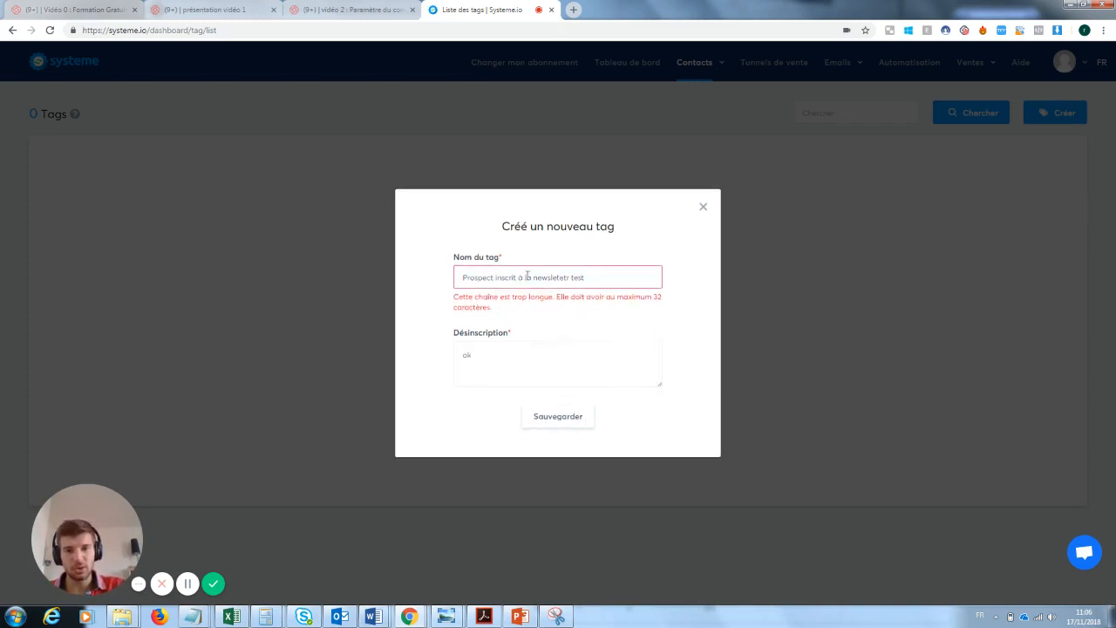
Shorten the tag name to fit 32 characters by deleting 'Prospect', then save the tag
{"action": "left_click_drag", "start_coordinate": [493, 278], "coordinate": [457, 277]}
{"action": "key", "text": "BackSpace"}
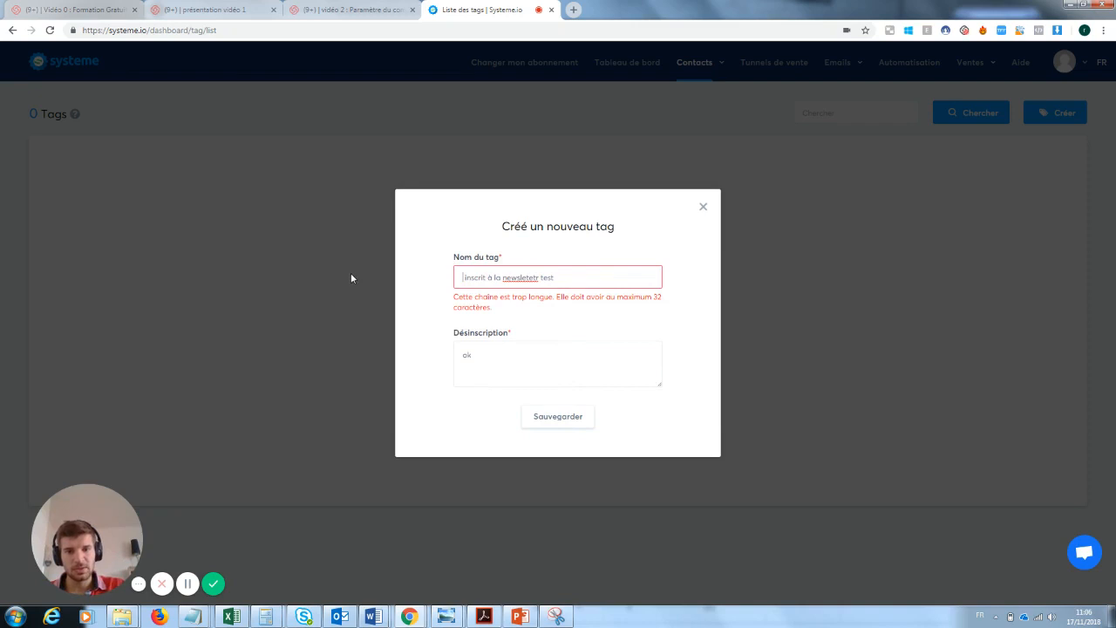
{"action": "left_click_drag", "start_coordinate": [539, 278], "coordinate": [524, 277]}
{"action": "key", "text": "Return"}
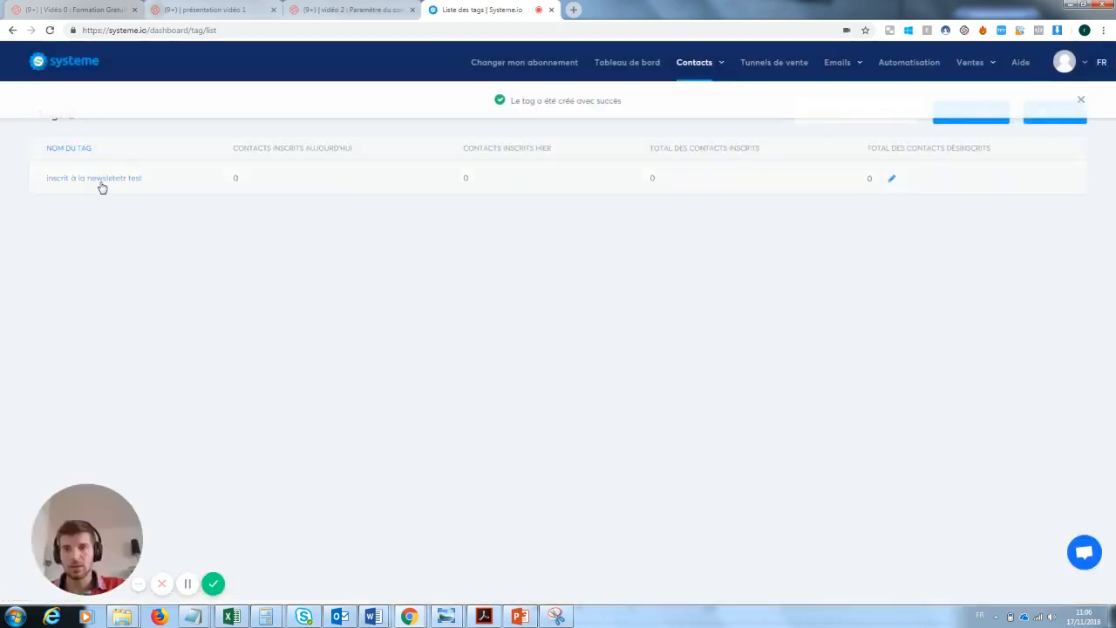
Open the automation rules of the Capture mail formation youtube sales funnel
{"action": "mouse_move", "coordinate": [853, 74]}
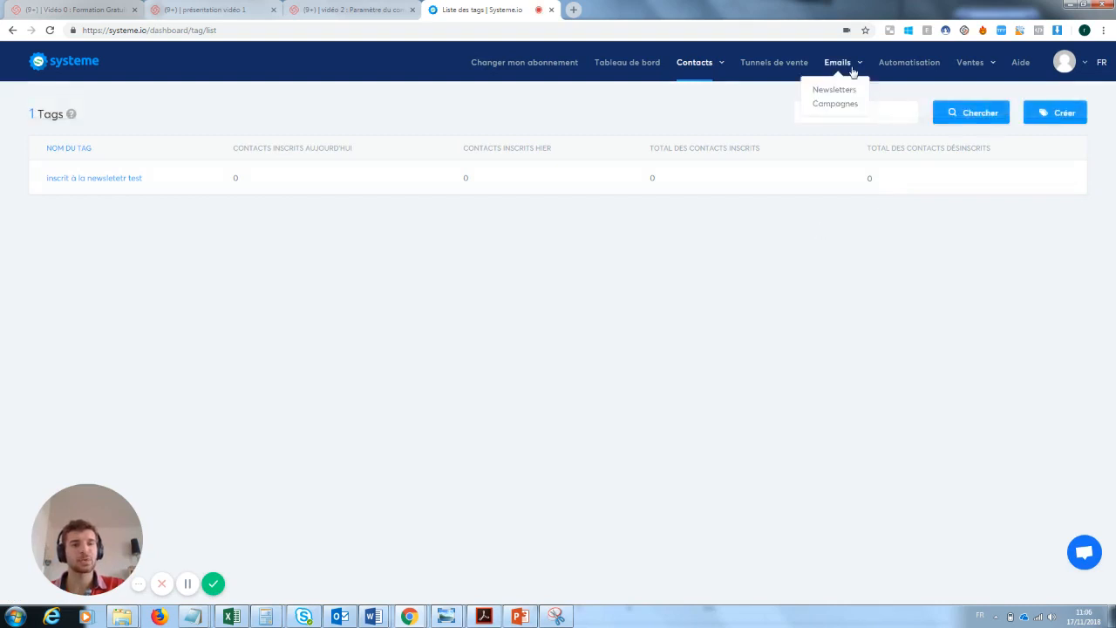
{"action": "left_click", "coordinate": [792, 62]}
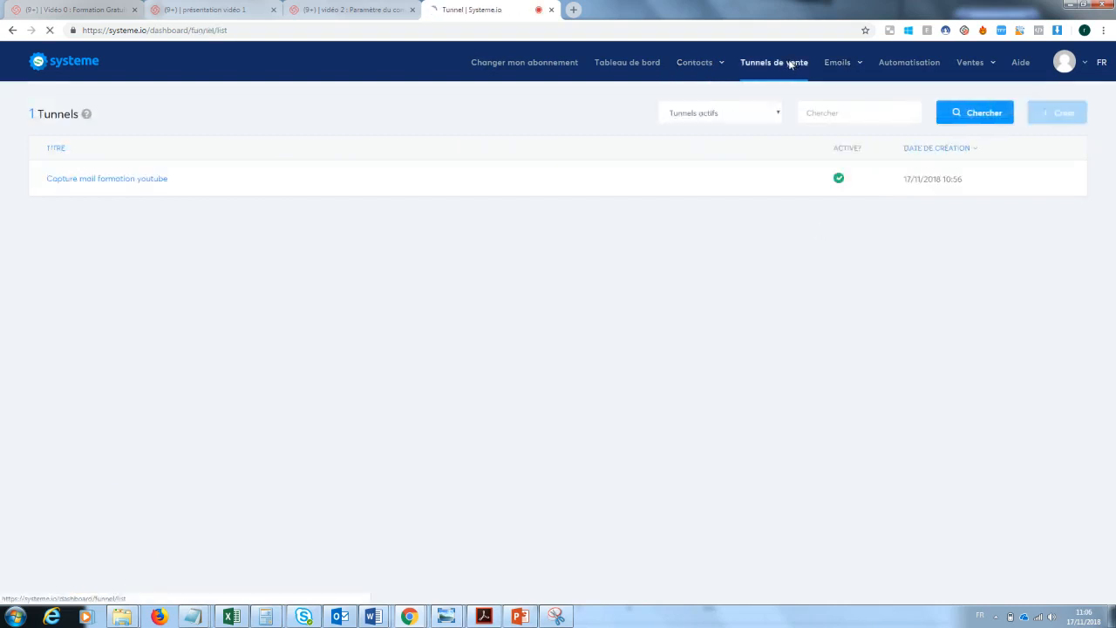
{"action": "left_click", "coordinate": [157, 180]}
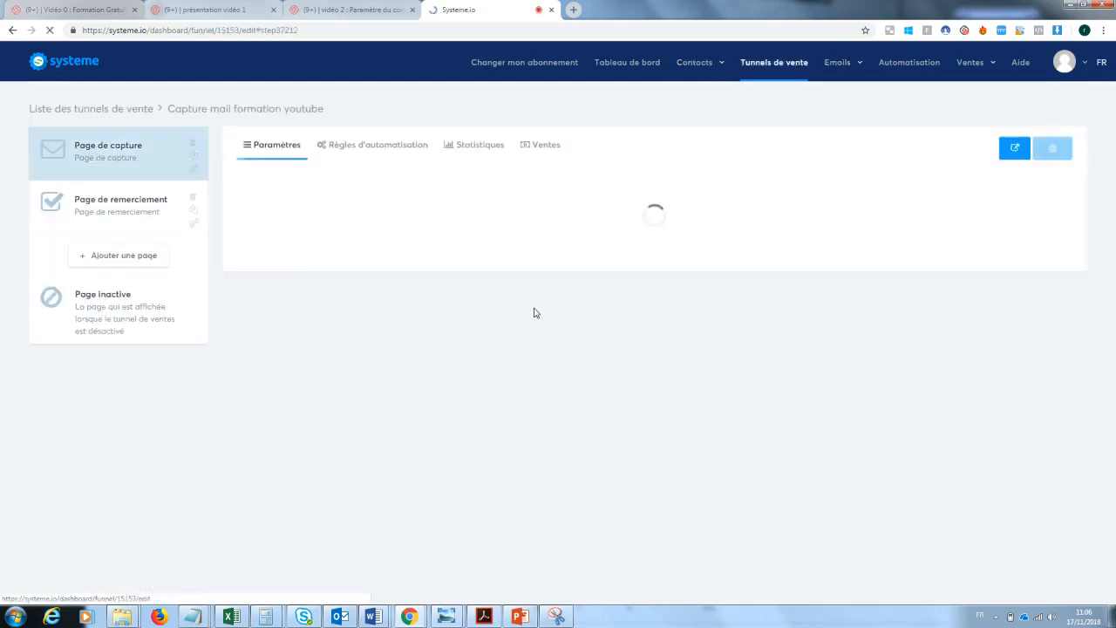
{"action": "left_click", "coordinate": [364, 148]}
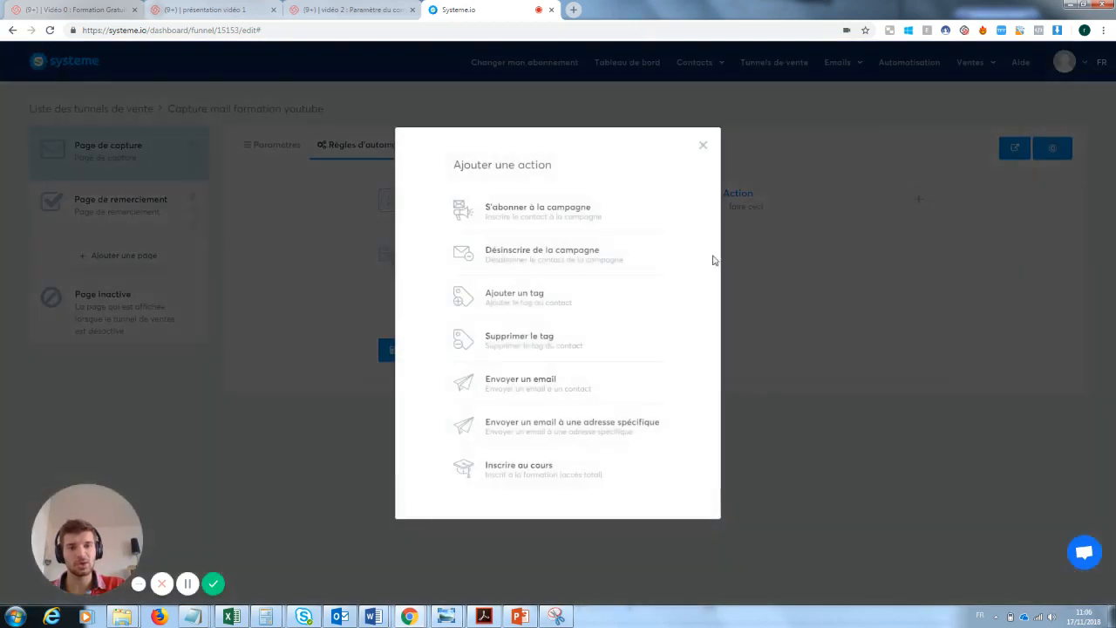
Add a rule action applying the 'inscrit à la newsletetr test' tag, plus an Envoyer un email action
{"action": "left_click", "coordinate": [549, 305]}
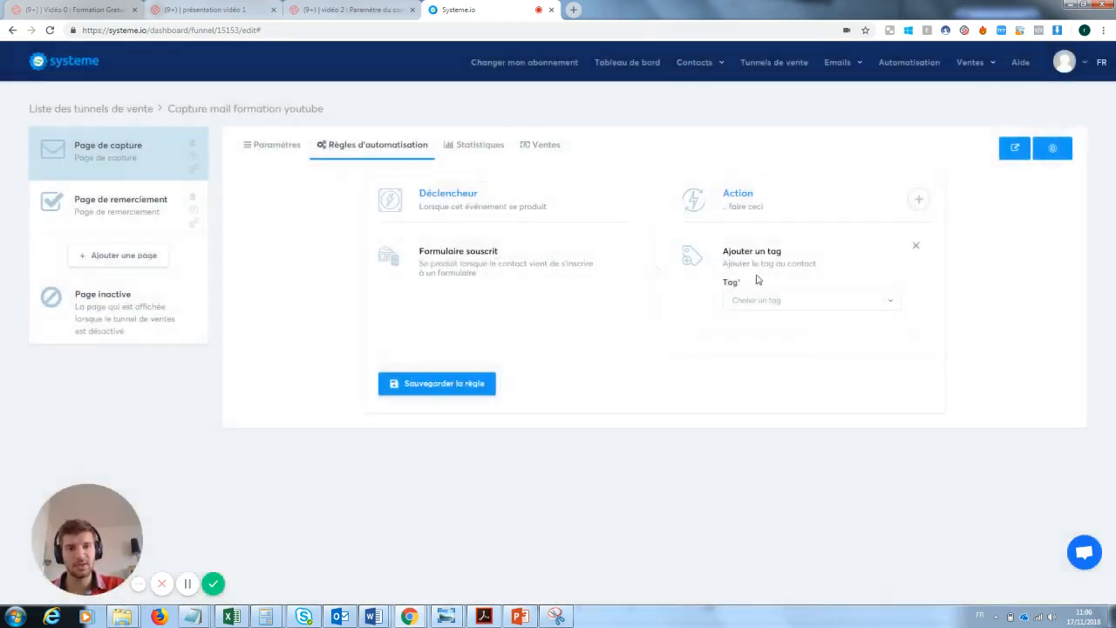
{"action": "left_click", "coordinate": [772, 301]}
{"action": "left_click", "coordinate": [771, 342]}
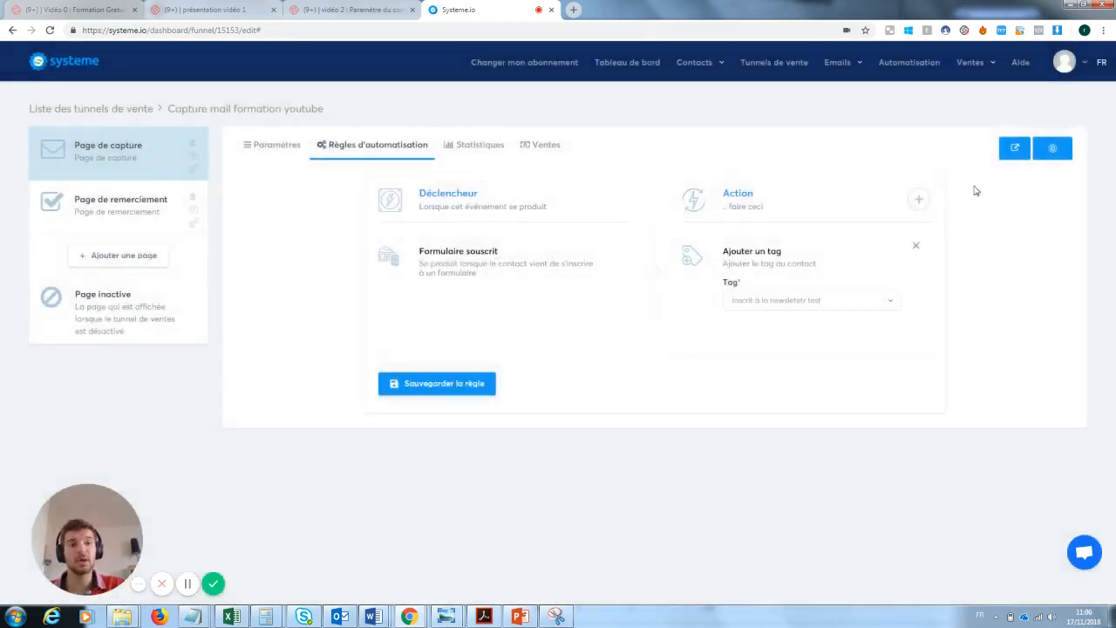
{"action": "left_click", "coordinate": [918, 198]}
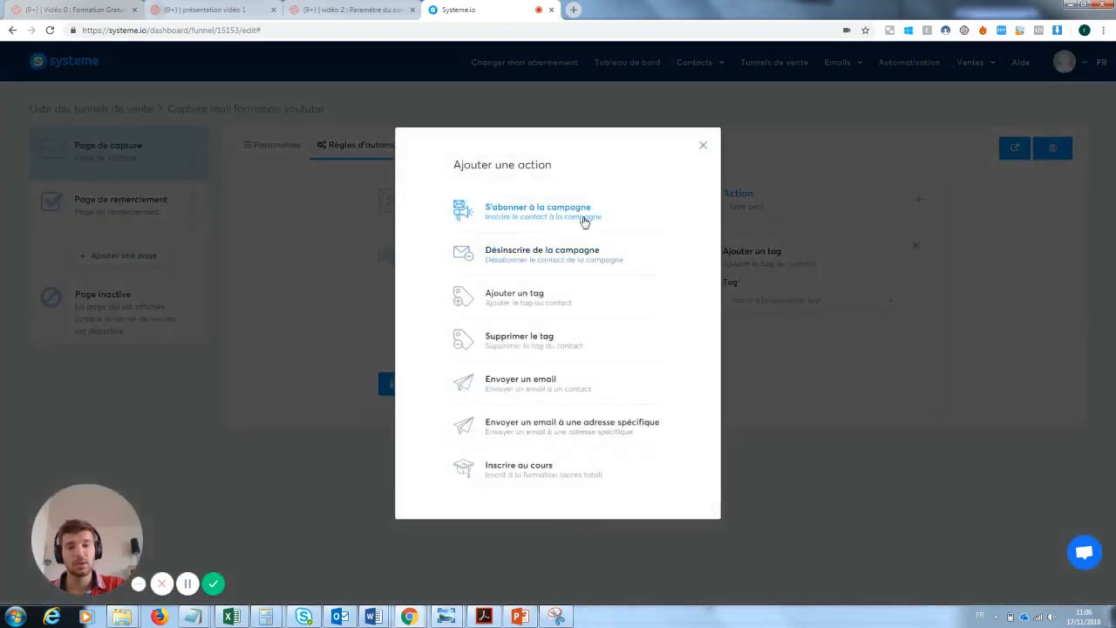
{"action": "left_click", "coordinate": [521, 382]}
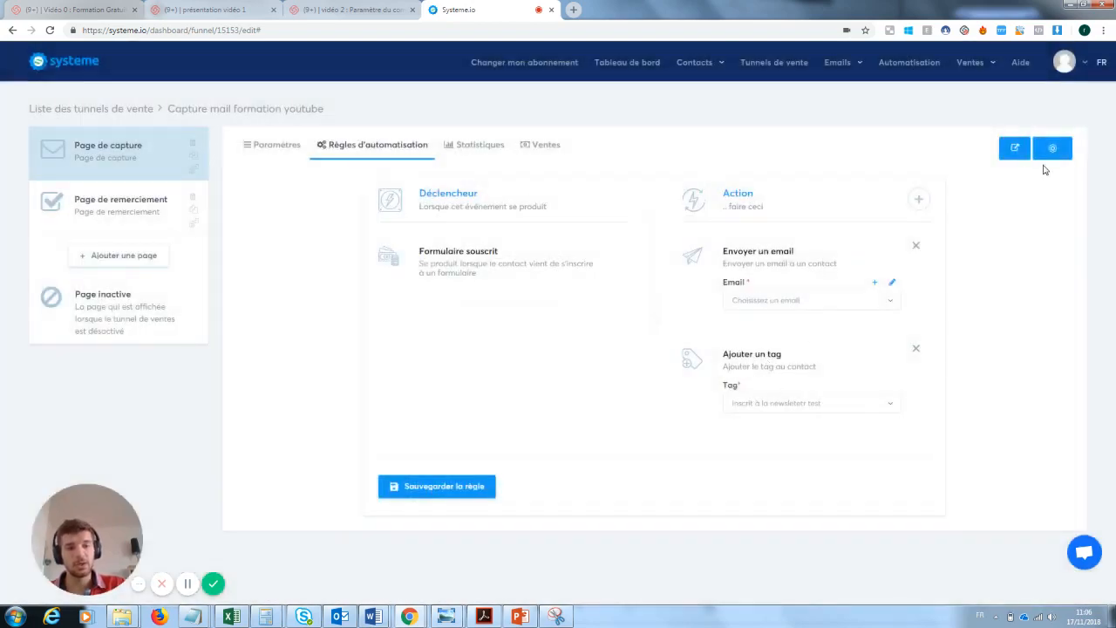
Remove the Envoyer un email action and save the rule with only the tag action
{"action": "left_click", "coordinate": [446, 487]}
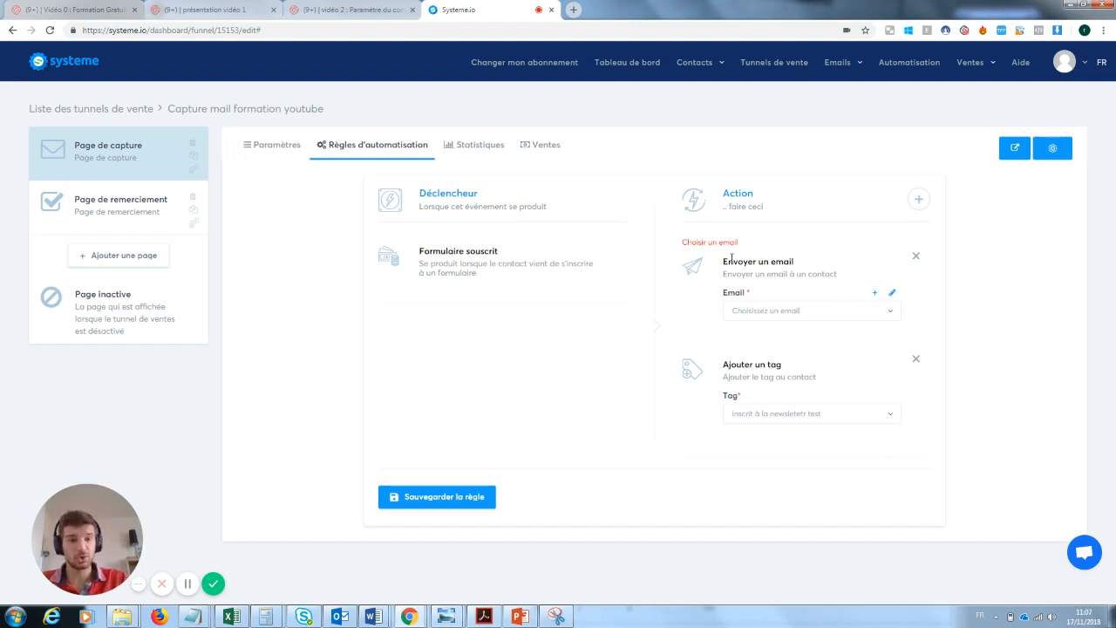
{"action": "mouse_move", "coordinate": [840, 65]}
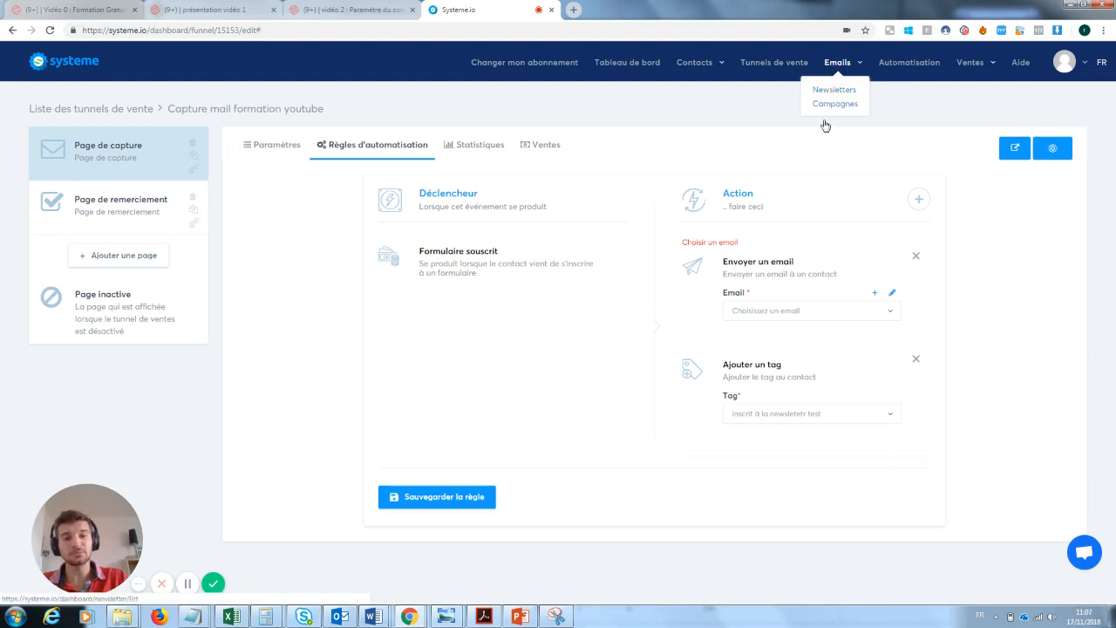
{"action": "left_click", "coordinate": [916, 256]}
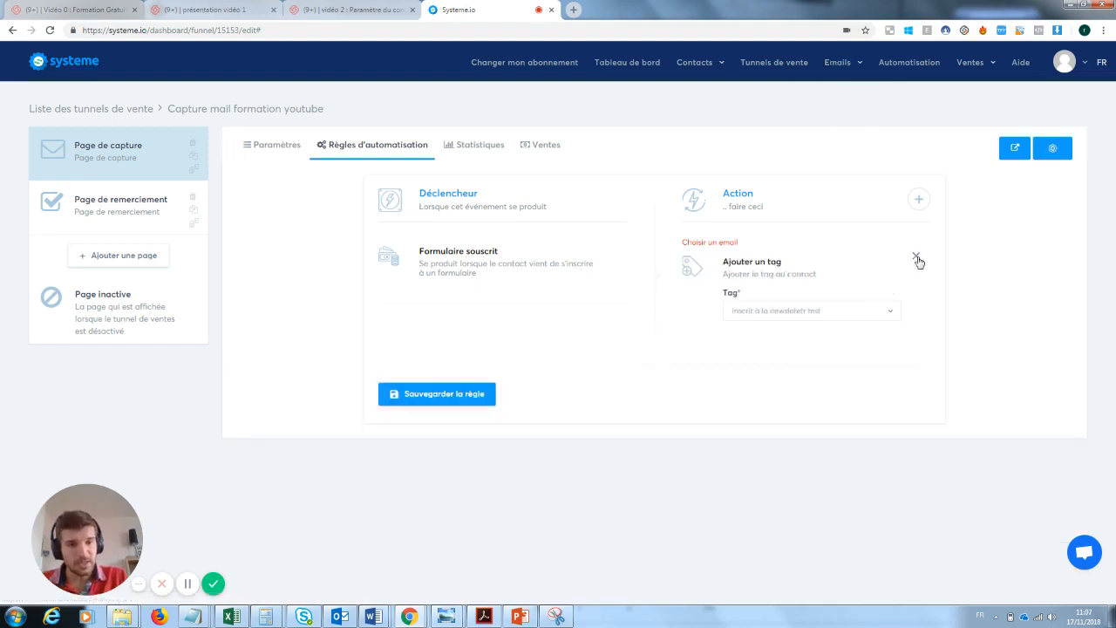
{"action": "left_click", "coordinate": [427, 407]}
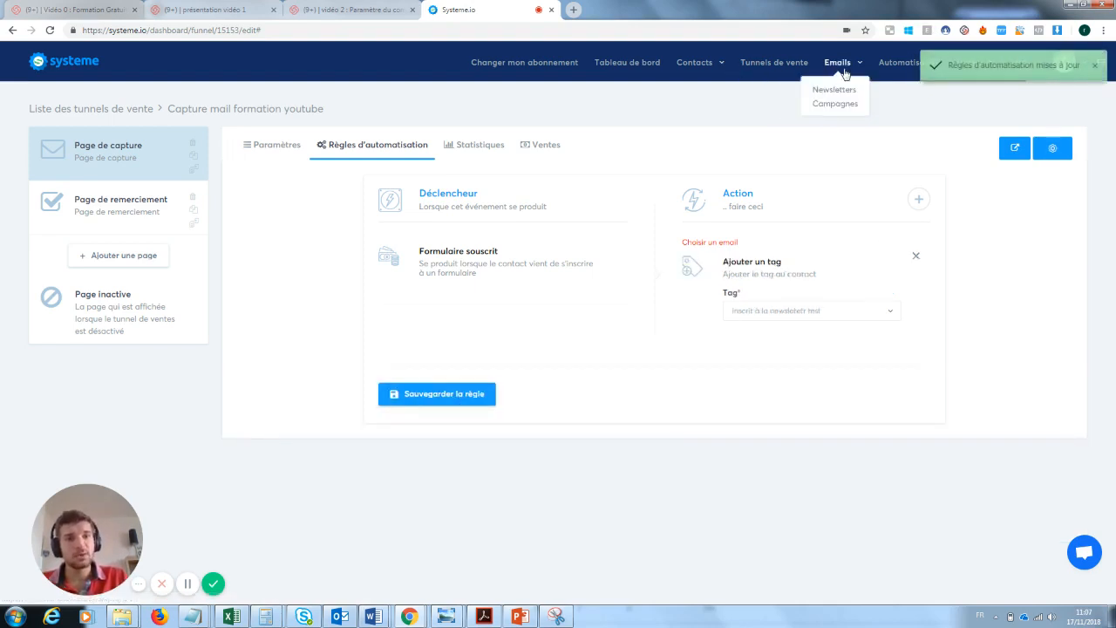
{"action": "left_click", "coordinate": [836, 90]}
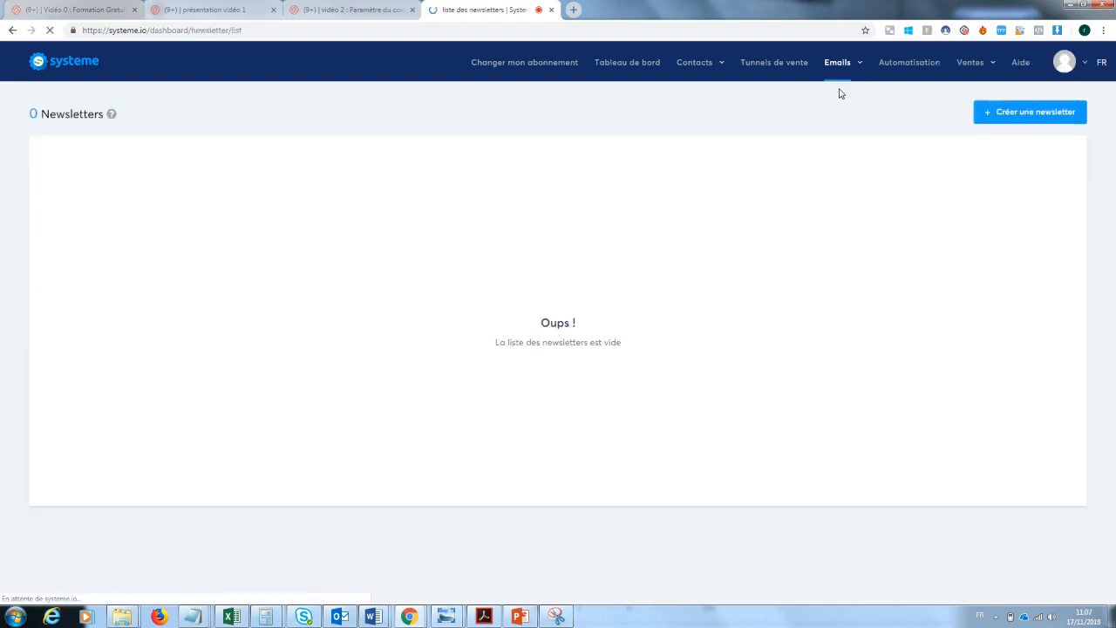
Create a newsletter with subject, sender name and body all set to 'test', and save it
{"action": "left_click", "coordinate": [1038, 115]}
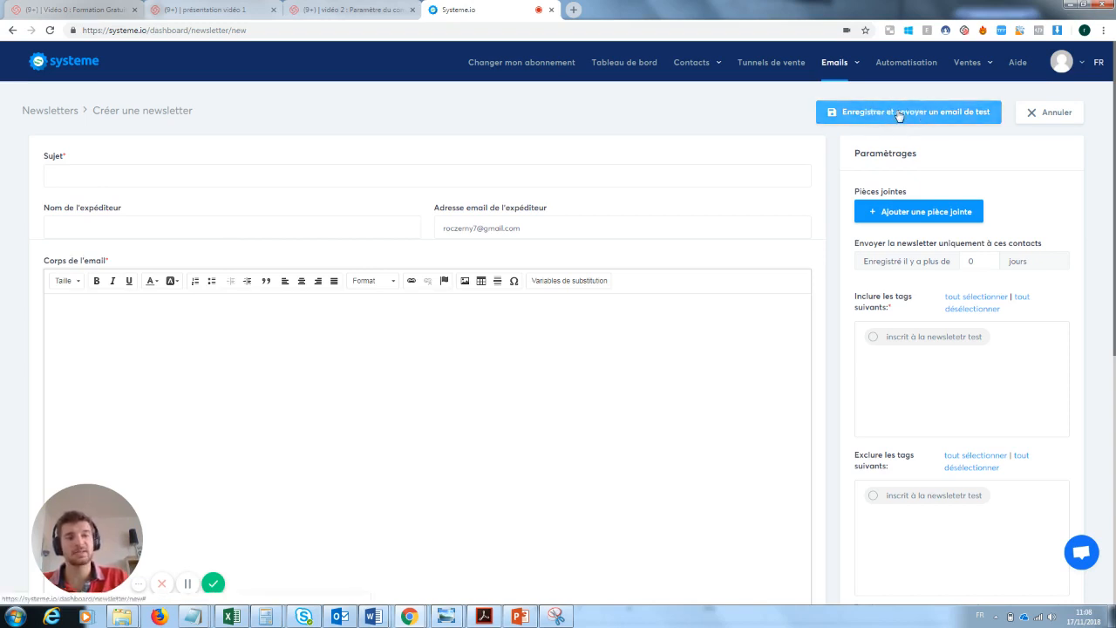
{"action": "left_click", "coordinate": [103, 175]}
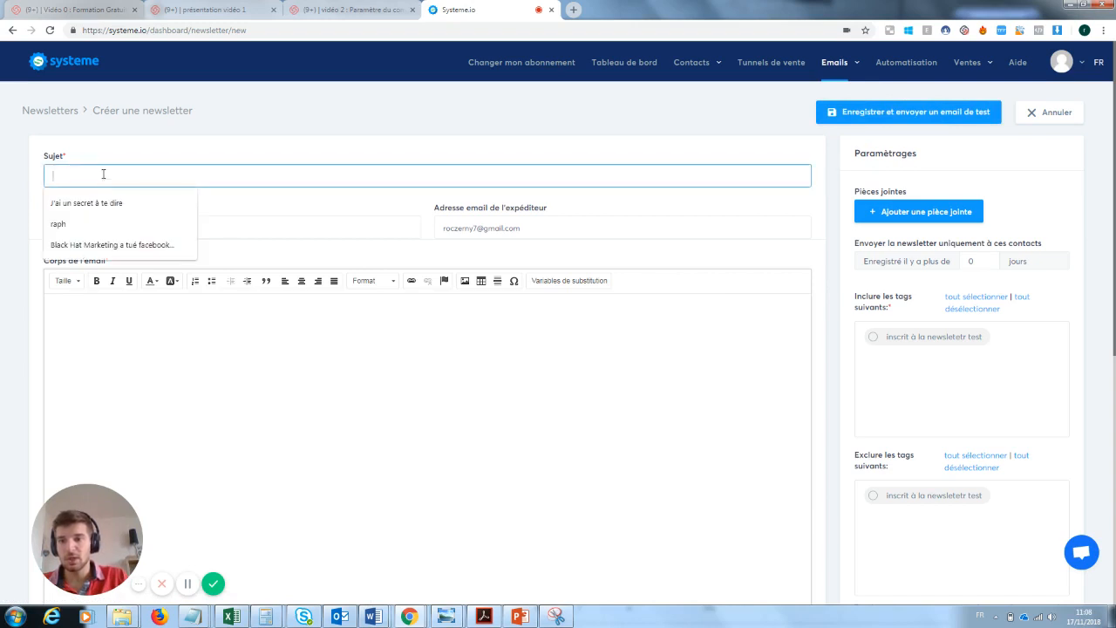
{"action": "type", "text": "test"}
{"action": "key", "text": "Tab"}
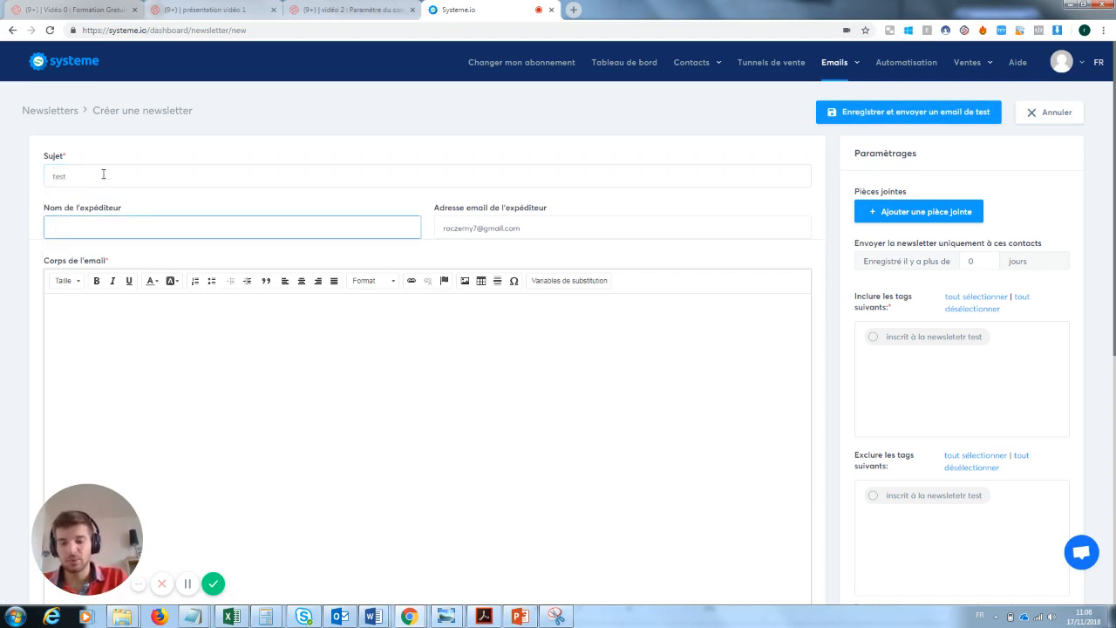
{"action": "type", "text": "test"}
{"action": "key", "text": "Tab"}
{"action": "key", "text": "Tab"}
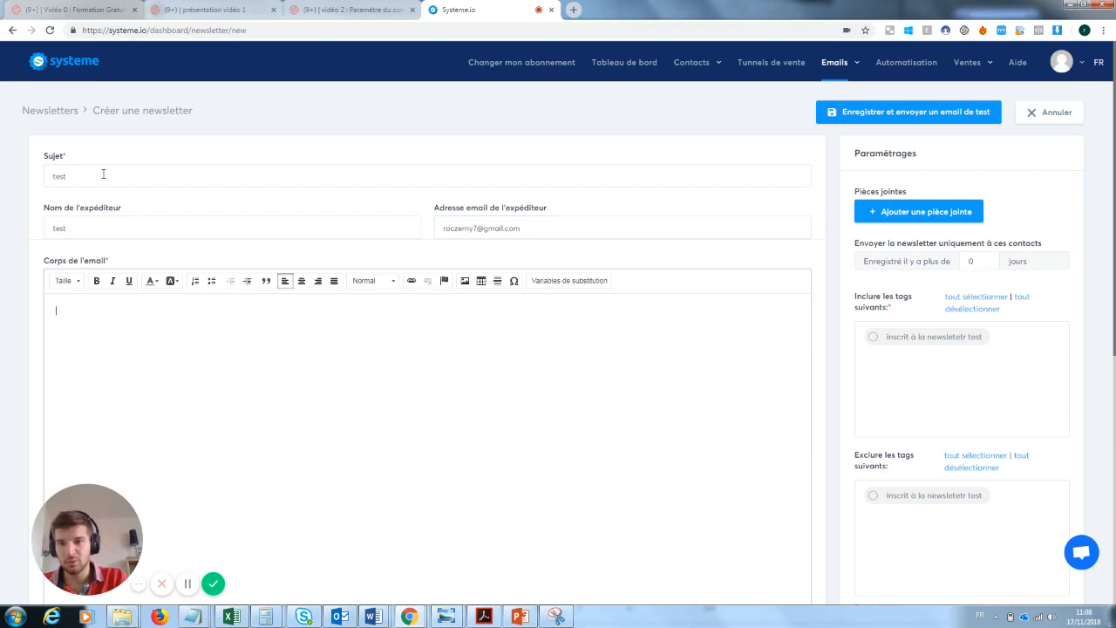
{"action": "type", "text": "test"}
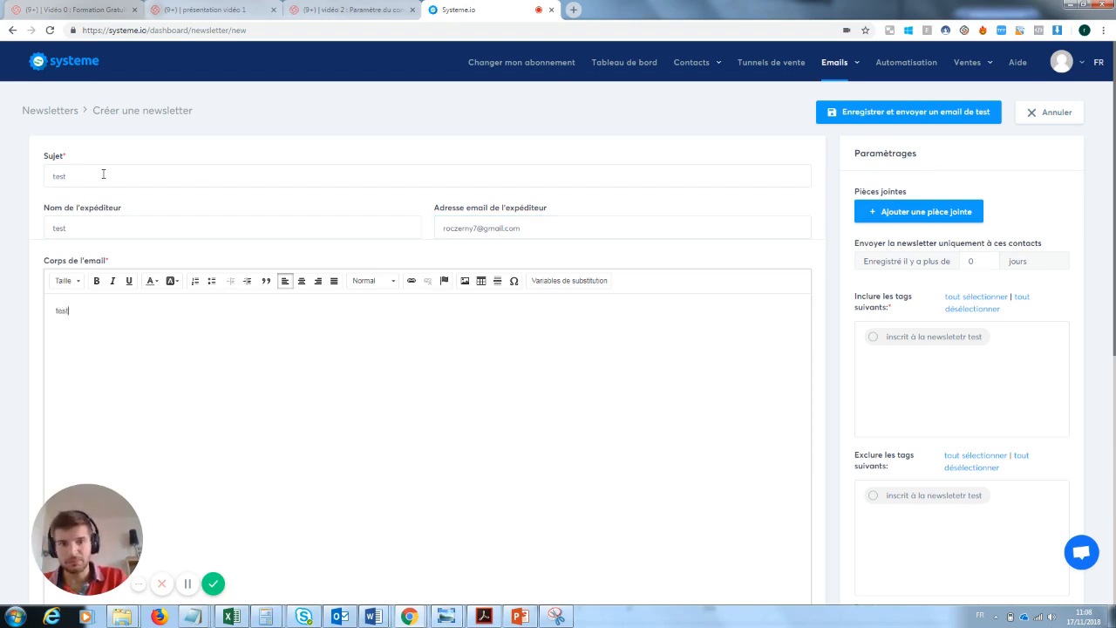
{"action": "left_click", "coordinate": [919, 112]}
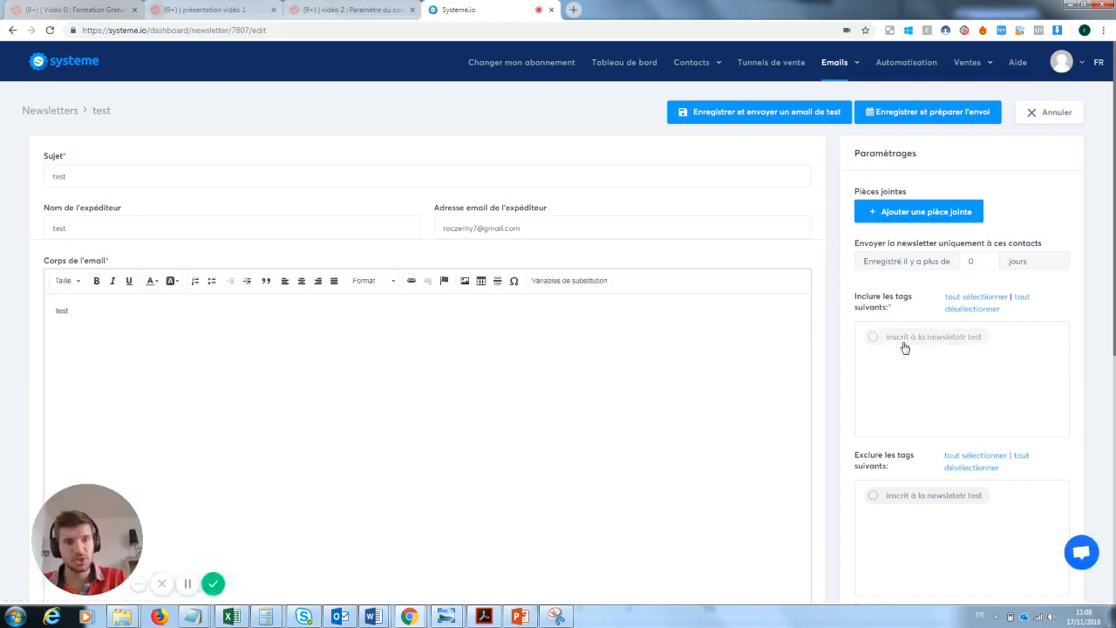
Send the 'test' newsletter immediately to the 'inscrit à la newsletetr test' tag and confirm
{"action": "left_click", "coordinate": [873, 340]}
{"action": "left_click", "coordinate": [899, 122]}
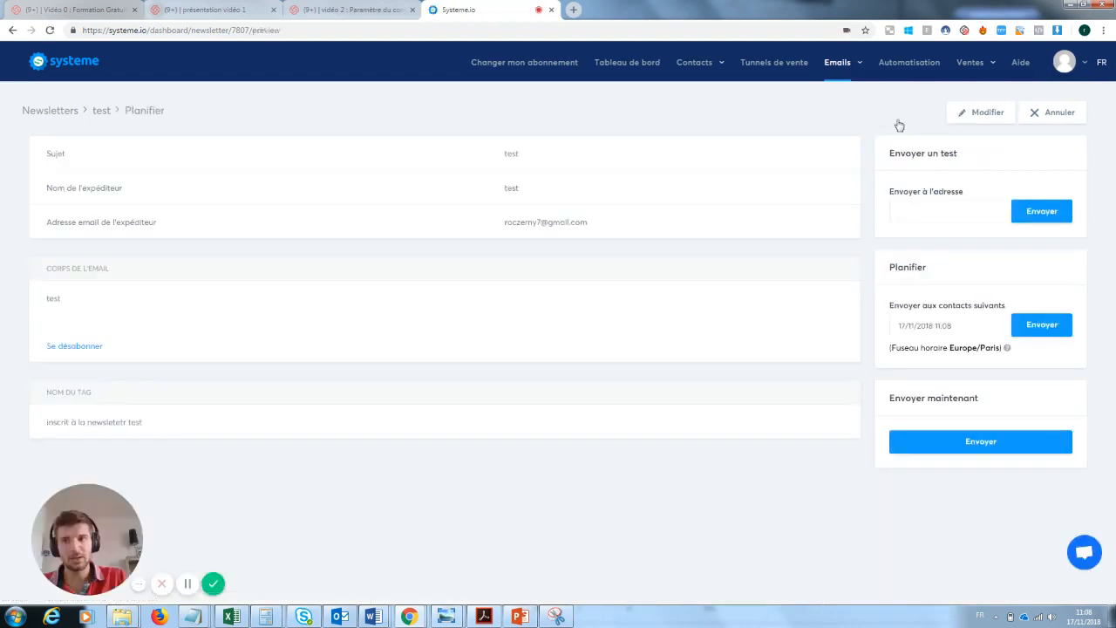
{"action": "left_click", "coordinate": [997, 442]}
{"action": "left_click", "coordinate": [522, 360]}
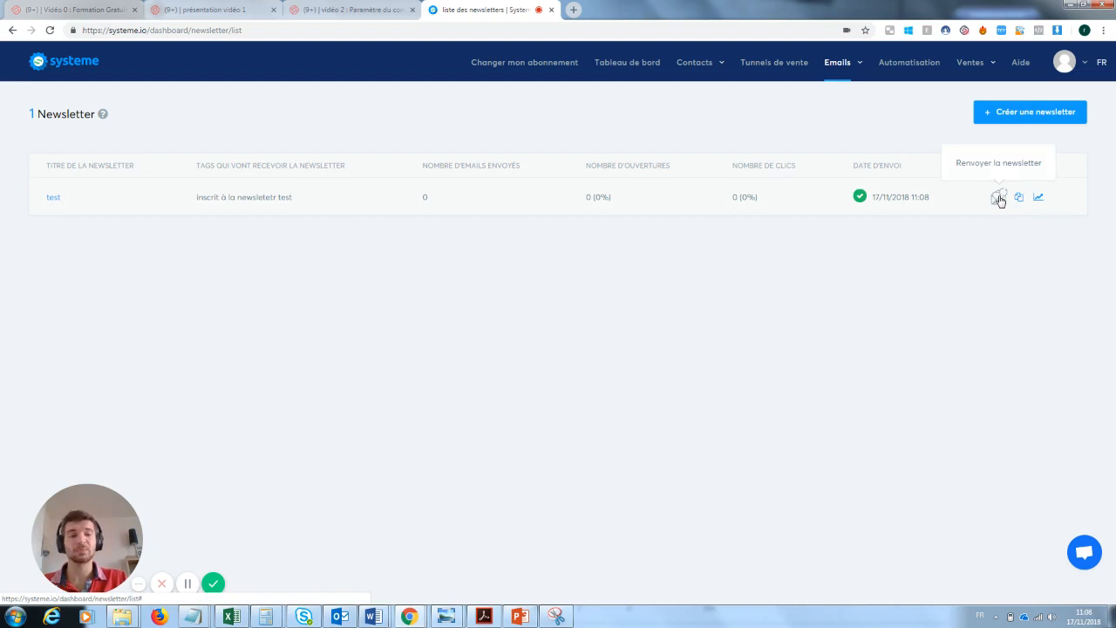
{"action": "left_click", "coordinate": [999, 198]}
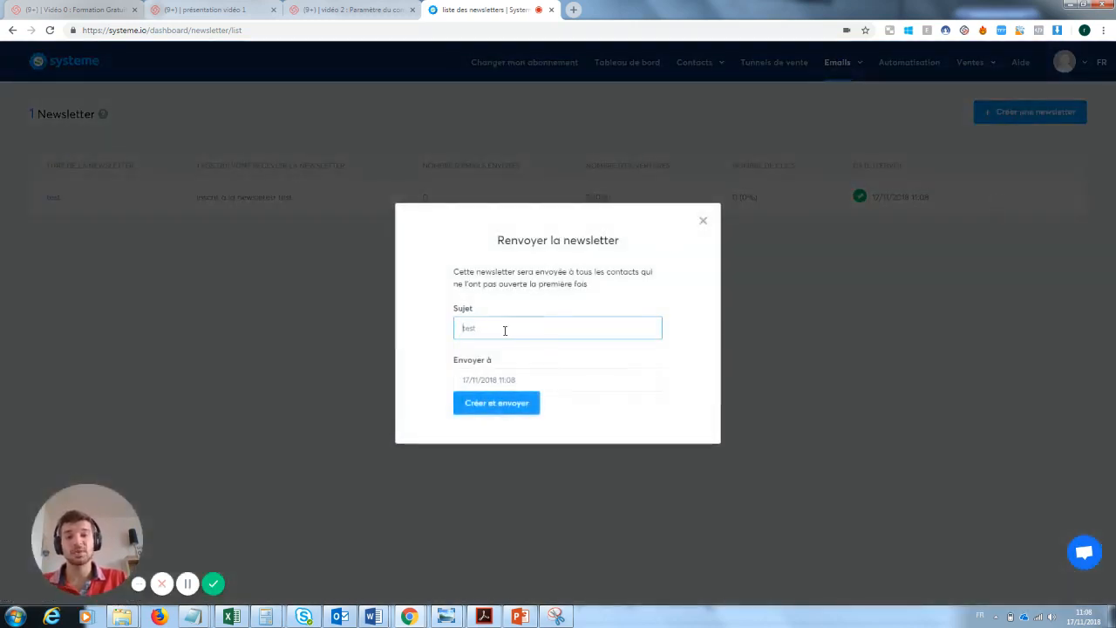
{"action": "left_click_drag", "start_coordinate": [504, 327], "coordinate": [461, 328]}
{"action": "key", "text": "BackSpace"}
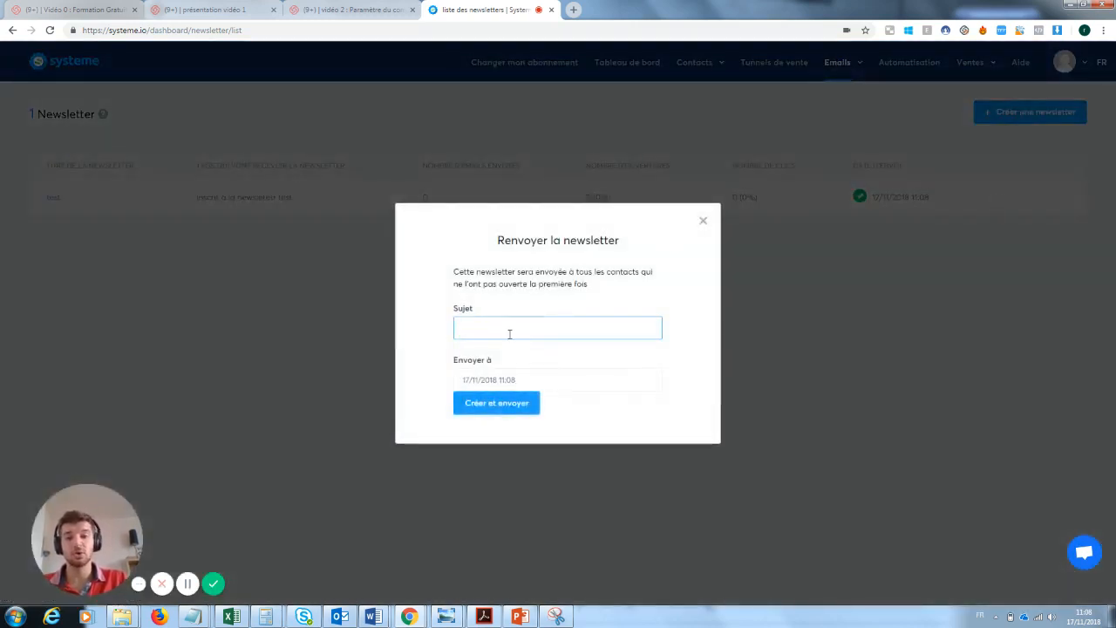
{"action": "left_click", "coordinate": [703, 220]}
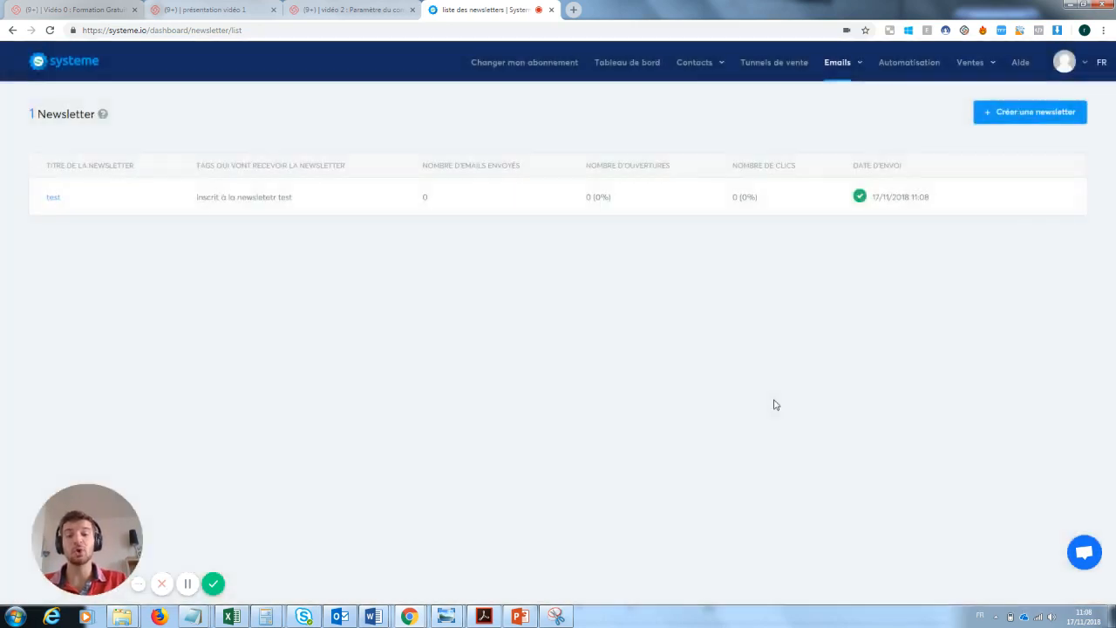